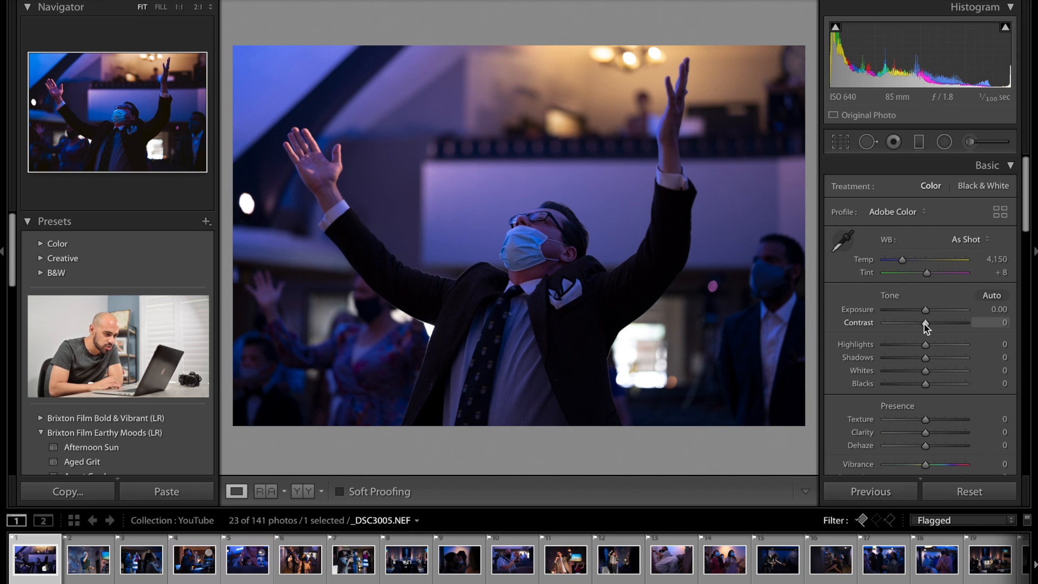
# Raise the contrast to +10, and try Clarity at +100 before undoing that clarity change.
pyautogui.moveTo(926, 324); pyautogui.dragTo(929, 324)
pyautogui.scroll(-1, 929, 325)
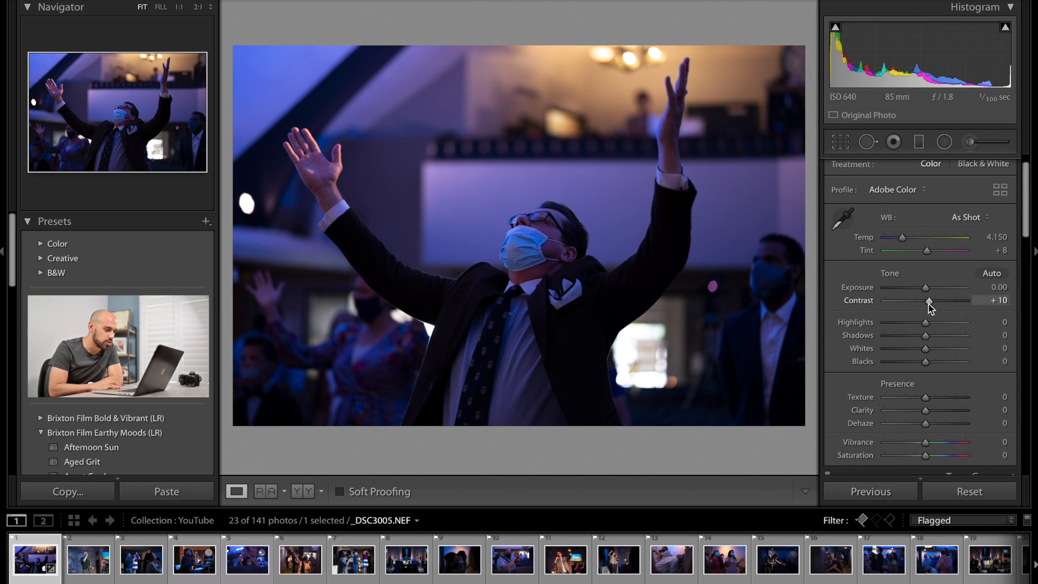
pyautogui.moveTo(929, 301); pyautogui.dragTo(1018, 311)
pyautogui.hotkey('ctrl', 'z')
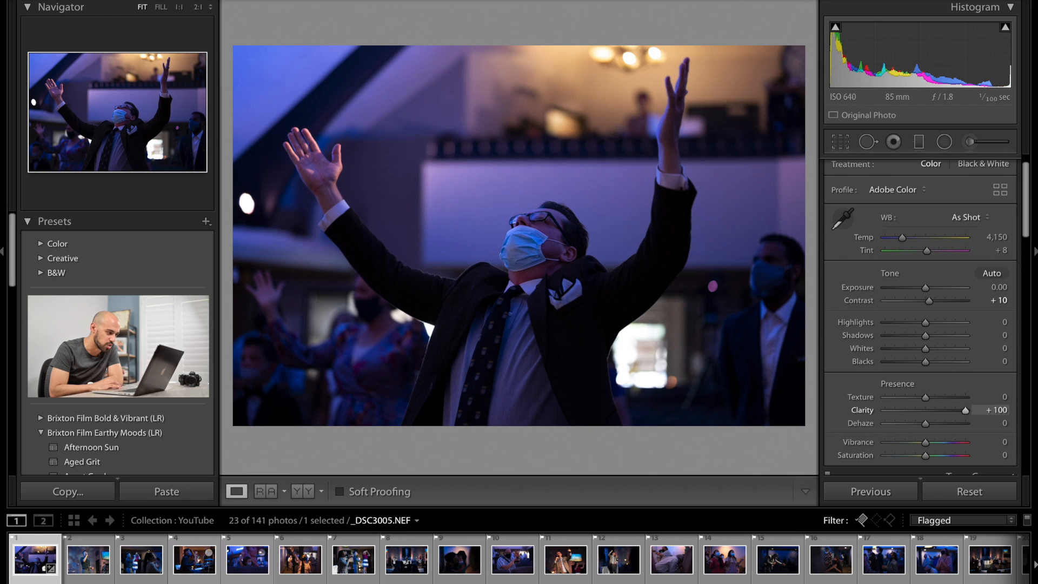
pyautogui.moveTo(928, 411); pyautogui.dragTo(966, 411)
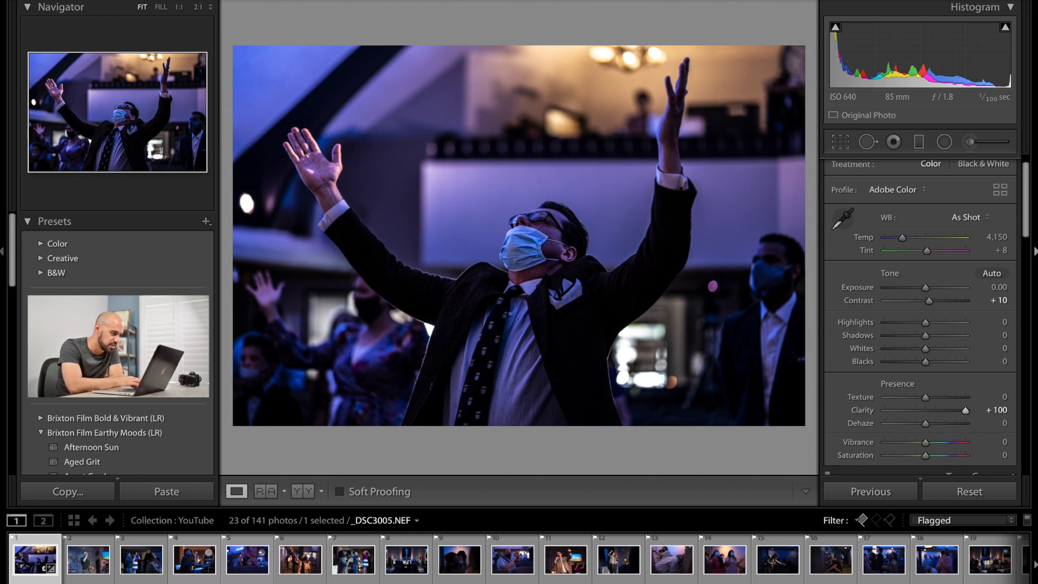
pyautogui.hotkey('ctrl', 'z')
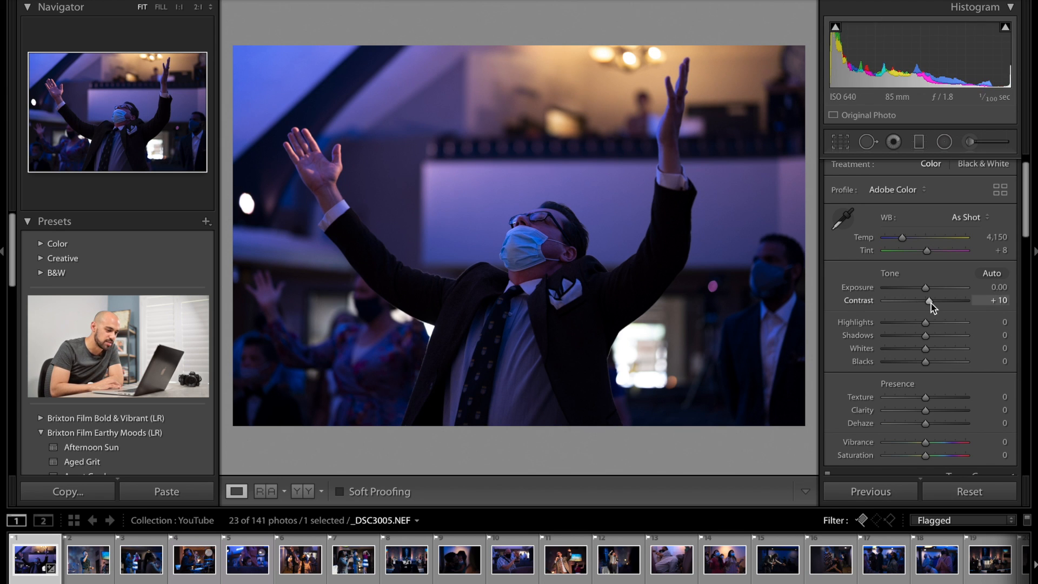
# Set the photo's contrast to +12 and its clarity to +20.
pyautogui.moveTo(931, 304); pyautogui.dragTo(932, 303)
pyautogui.scroll(-1, 914, 327)
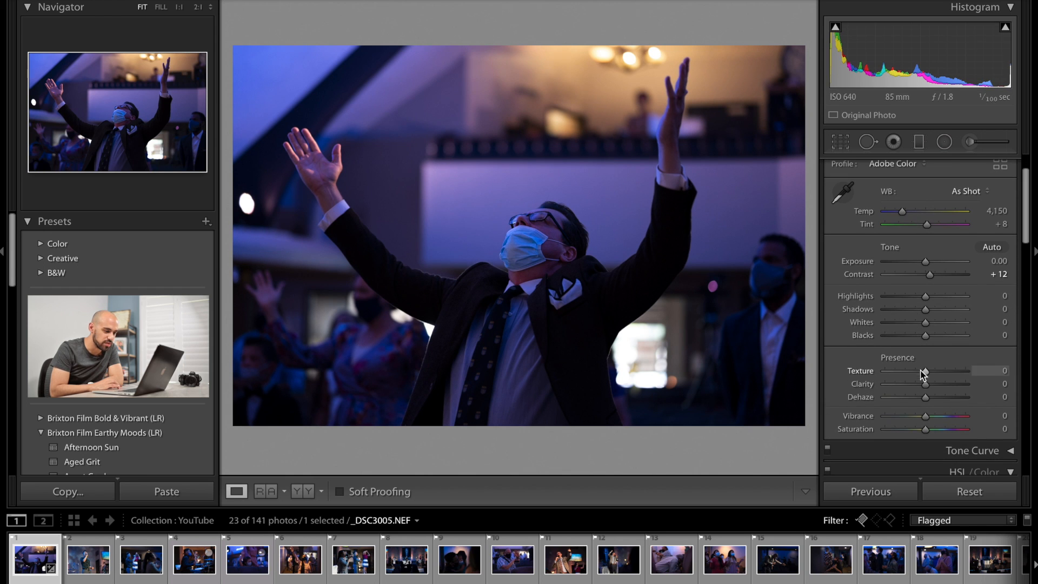
pyautogui.moveTo(926, 384)
pyautogui.mouseDown()
pyautogui.moveTo(935, 387)
pyautogui.moveTo(924, 388)
pyautogui.mouseUp()
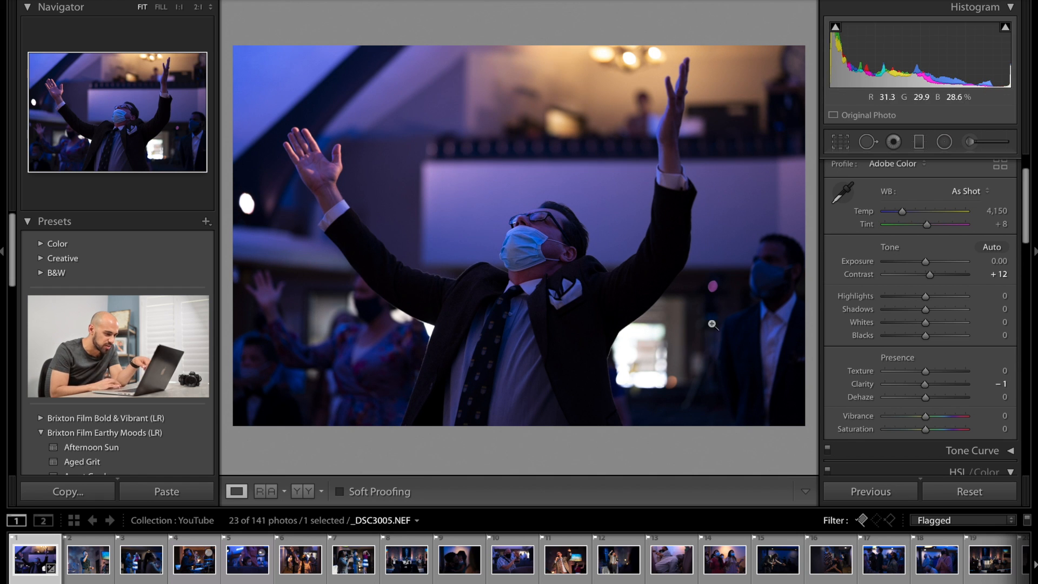
pyautogui.moveTo(926, 391); pyautogui.dragTo(931, 387)
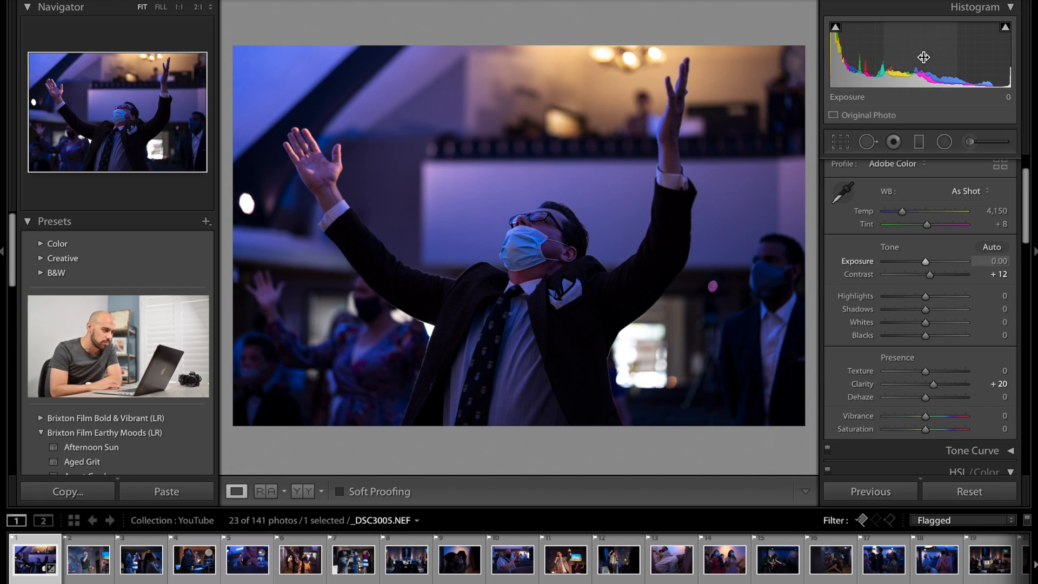
# Brighten the photo to an exposure of about +0.74 and raise the sharpening amount to 85.
pyautogui.moveTo(909, 72)
pyautogui.mouseDown()
pyautogui.moveTo(943, 71)
pyautogui.moveTo(920, 57)
pyautogui.mouseUp()
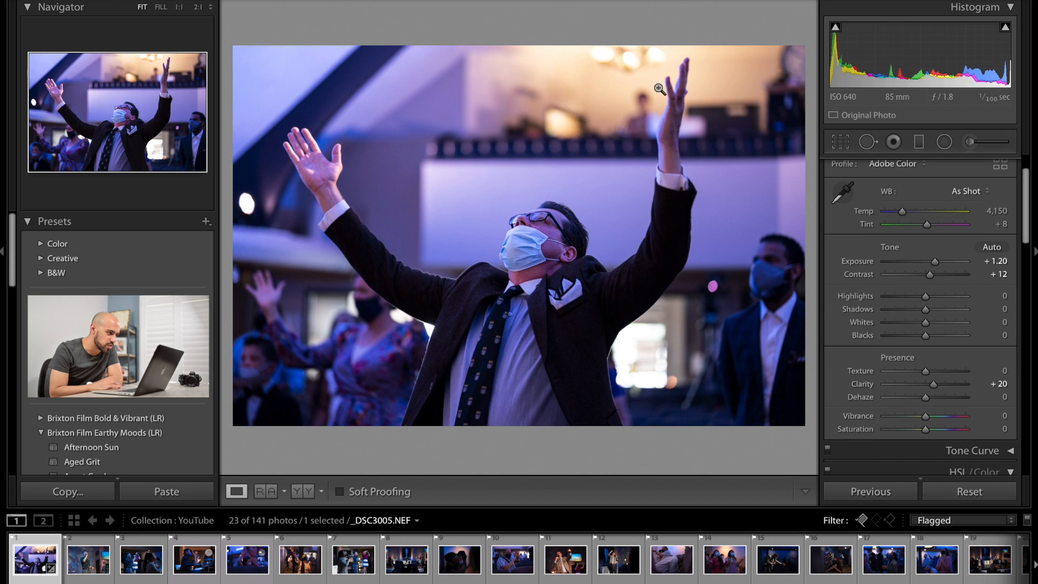
pyautogui.moveTo(938, 37); pyautogui.dragTo(924, 37)
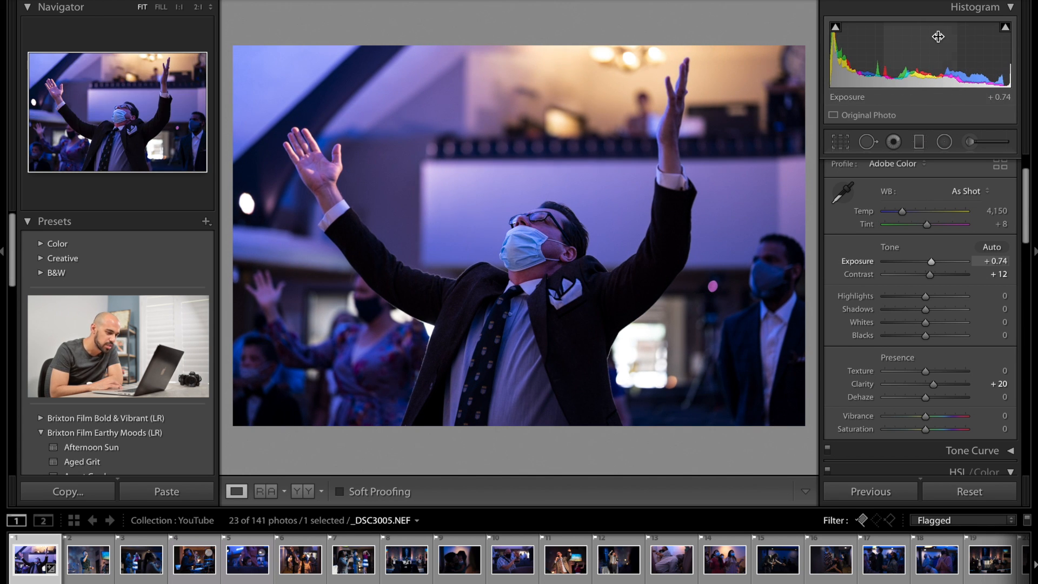
pyautogui.scroll(-5, 913, 336)
pyautogui.scroll(-8, 912, 336)
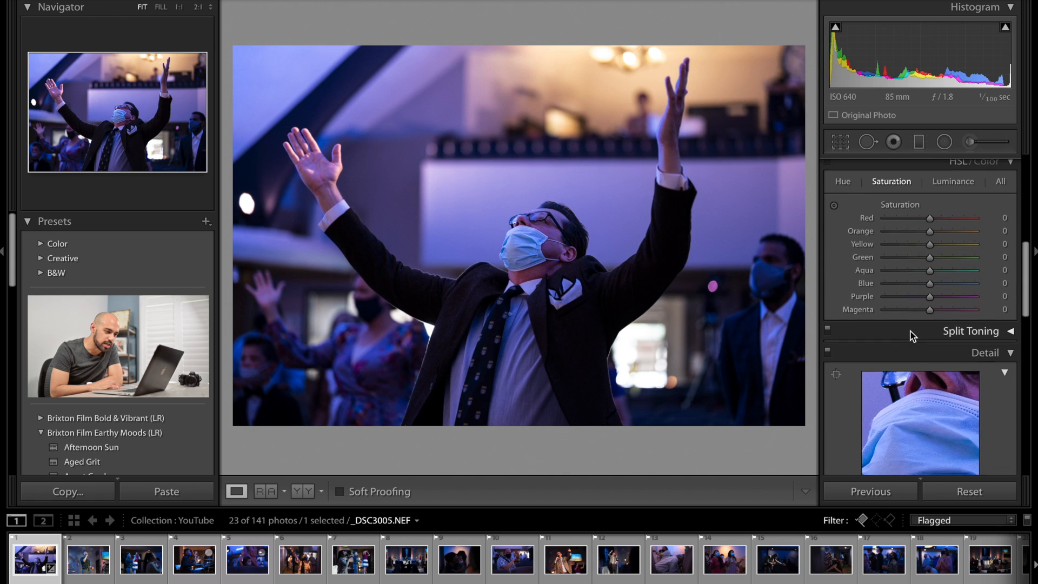
pyautogui.scroll(-1, 913, 336)
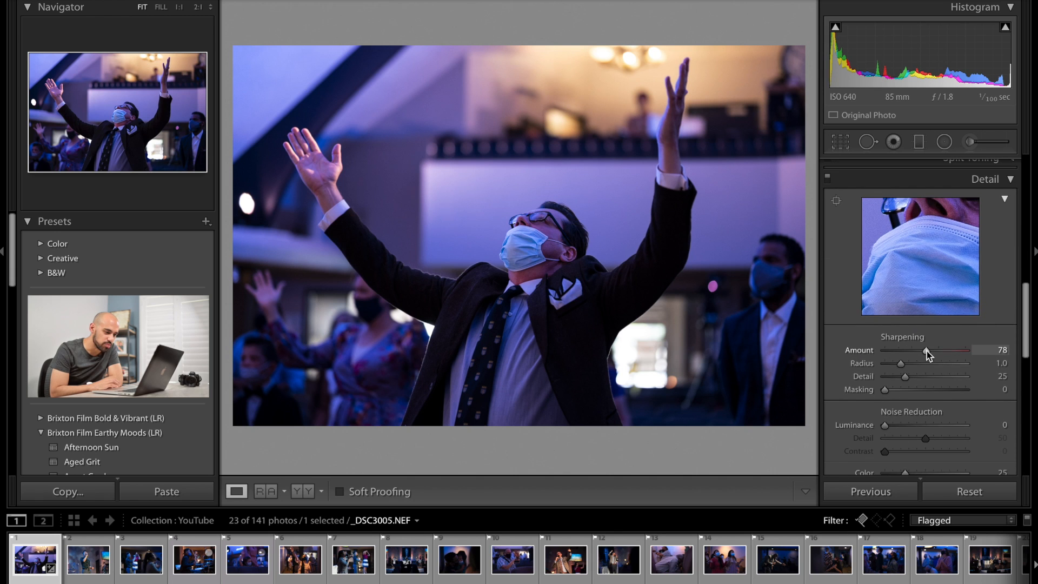
pyautogui.moveTo(926, 351); pyautogui.dragTo(930, 350)
# Darken the photo's edges subtly with a small negative post-crop vignetting amount in Highlight Priority style.
pyautogui.scroll(-5, 931, 354)
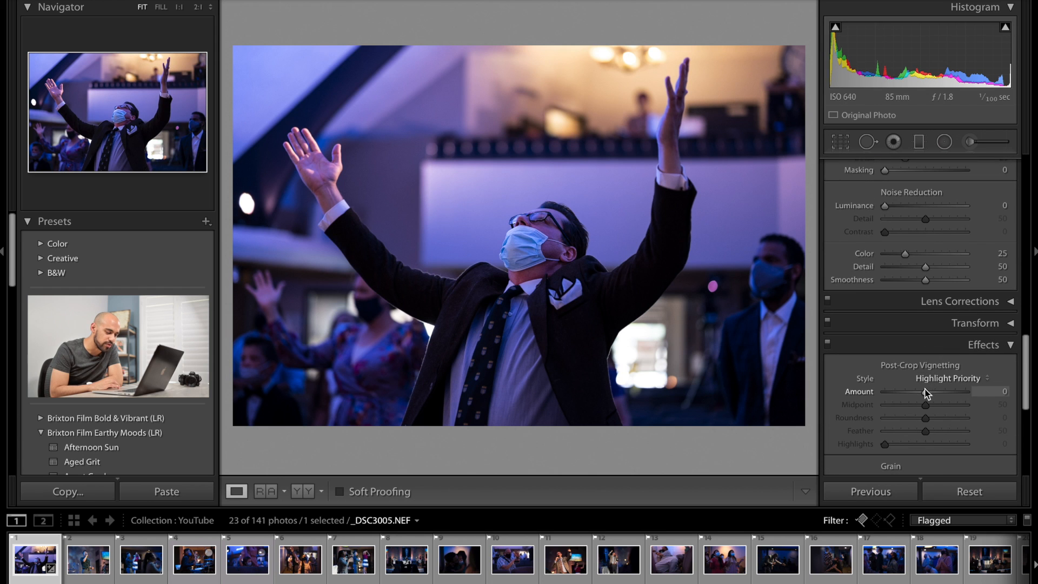
pyautogui.moveTo(927, 394)
pyautogui.mouseDown()
pyautogui.moveTo(874, 397)
pyautogui.moveTo(1004, 397)
pyautogui.moveTo(927, 396)
pyautogui.mouseUp()
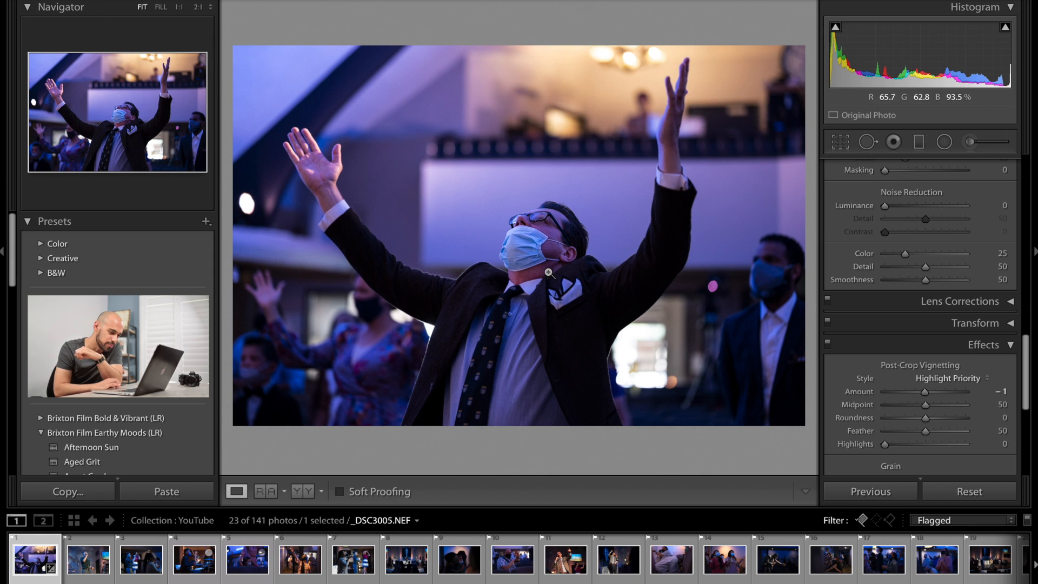
pyautogui.moveTo(923, 394); pyautogui.dragTo(919, 395)
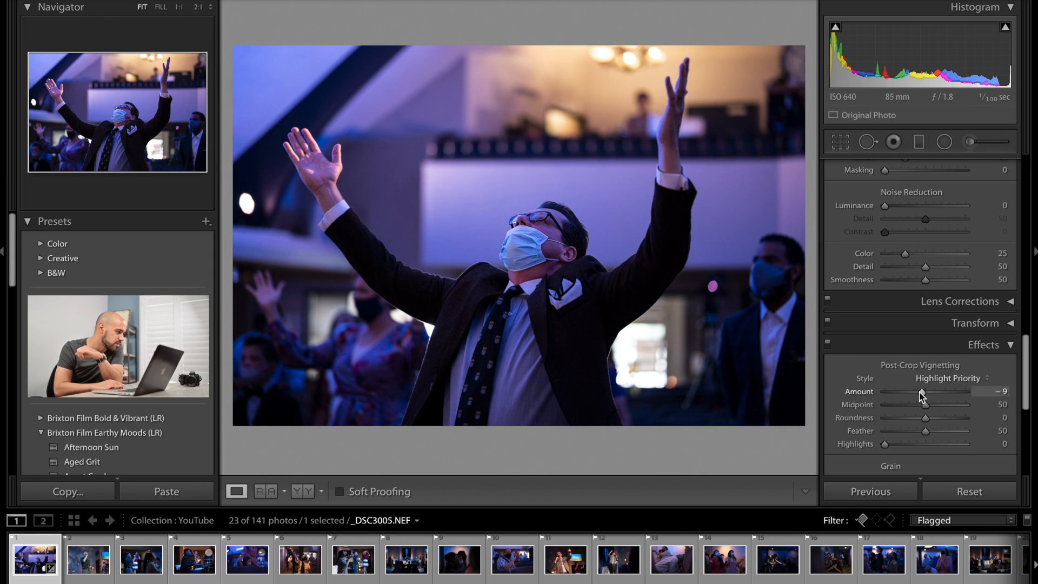
pyautogui.moveTo(921, 396); pyautogui.dragTo(918, 394)
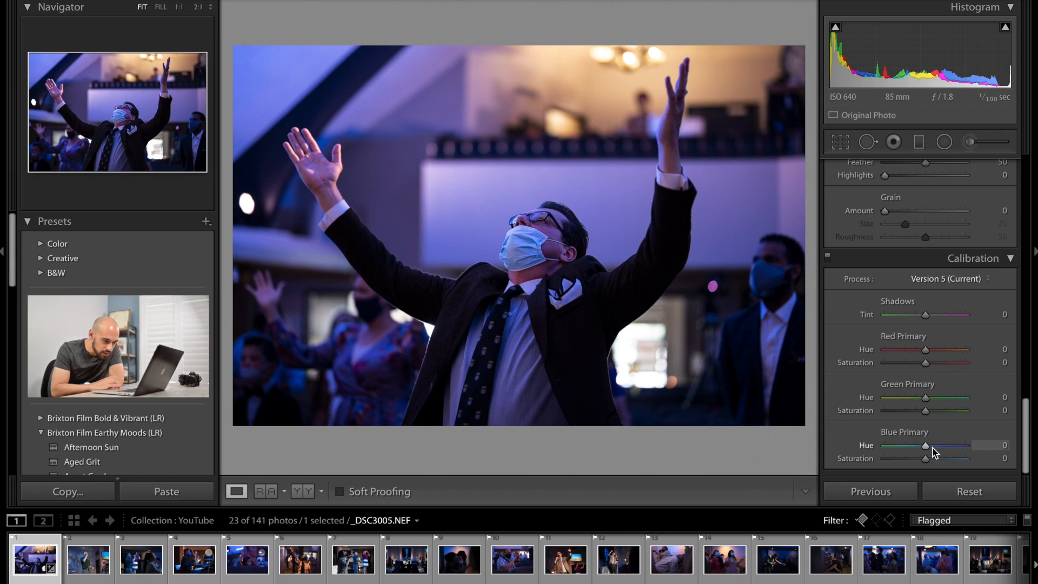
# Try the Blue Primary hue at −100 in the calibration settings, undo it, and set the hue to −33.
pyautogui.moveTo(926, 447); pyautogui.dragTo(871, 449)
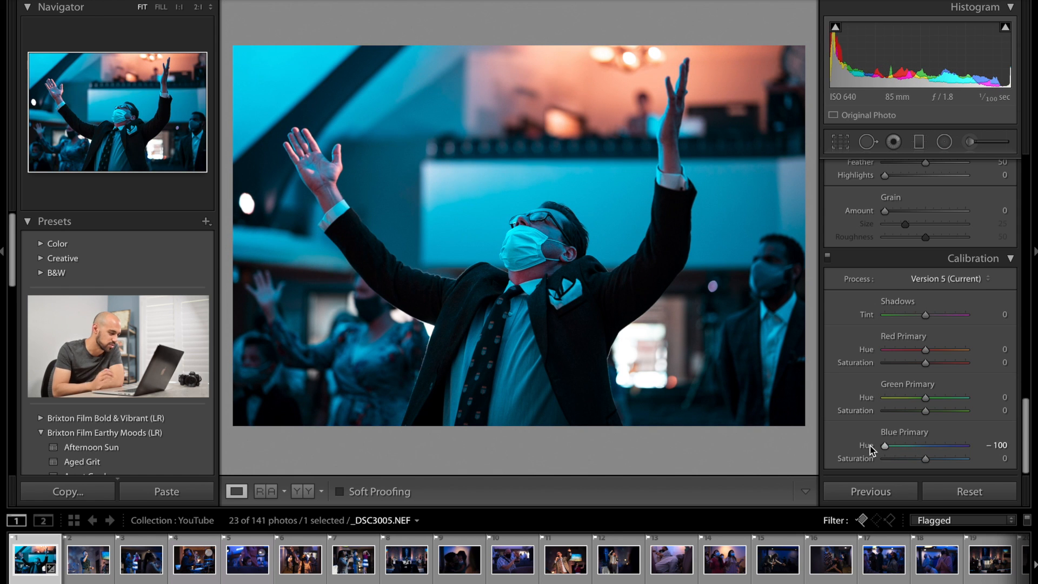
pyautogui.hotkey('ctrl', 'z')
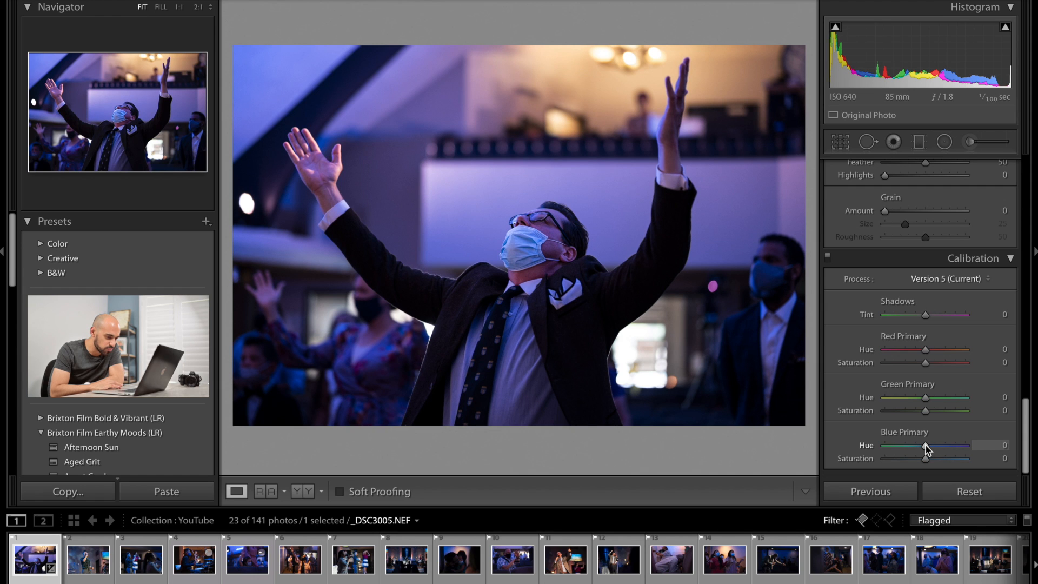
pyautogui.moveTo(926, 449); pyautogui.dragTo(914, 451)
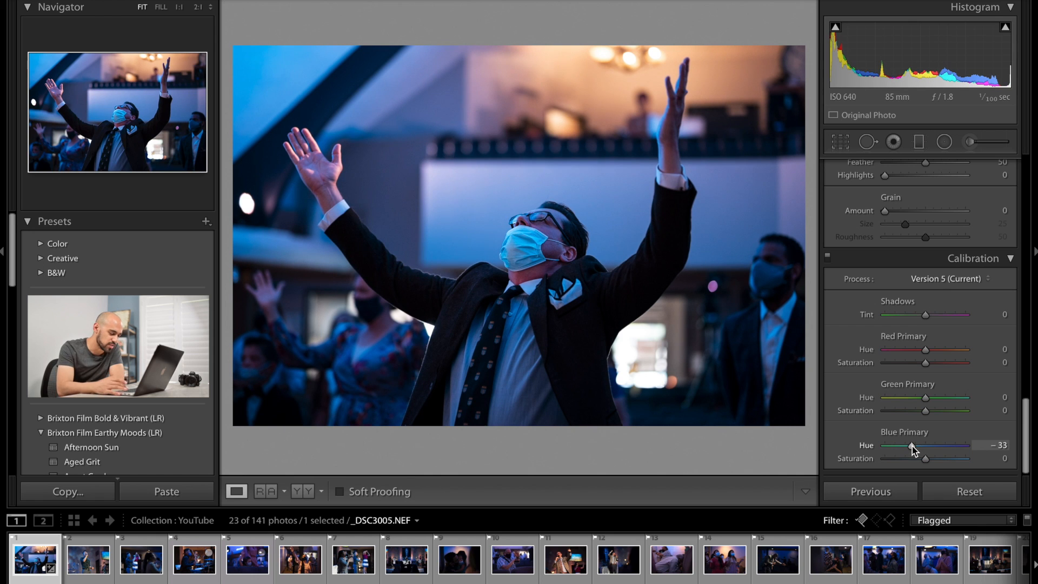
# Compare the edited photo with its unedited version, and lower the exposure to +0.64.
pyautogui.press('\\')
pyautogui.press('\\')
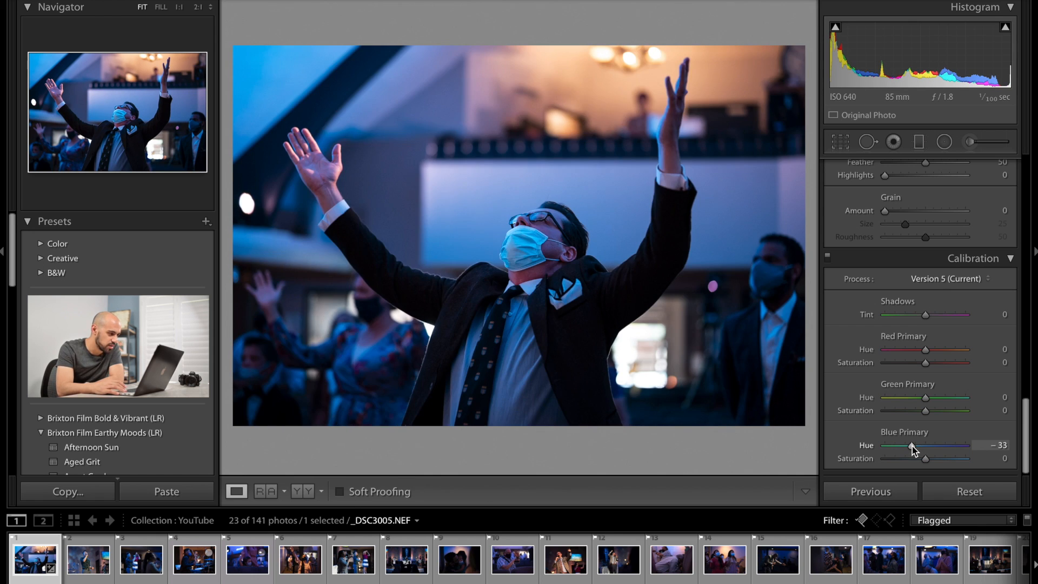
pyautogui.press('\\')
pyautogui.press('\\')
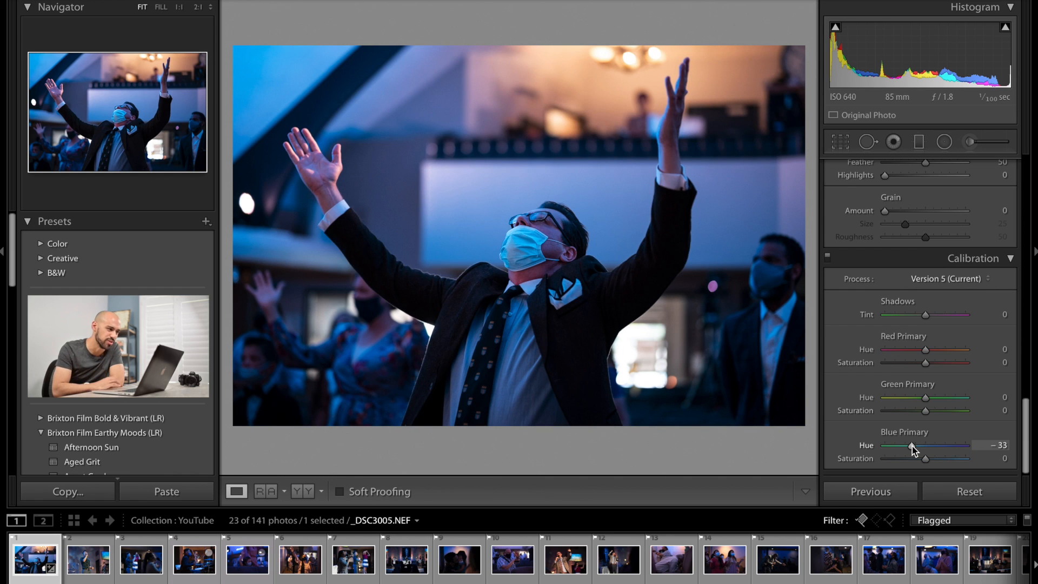
pyautogui.moveTo(920, 57); pyautogui.dragTo(917, 57)
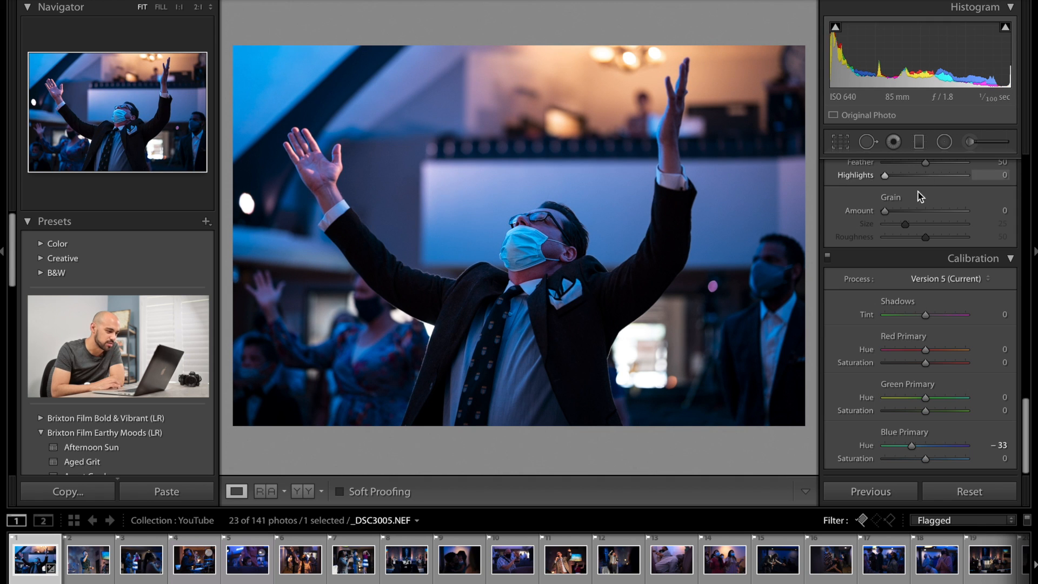
# Use the targeted saturation adjustment on the warm ceiling area to reduce orange to −16 and yellow to −6.
pyautogui.scroll(10, 908, 229)
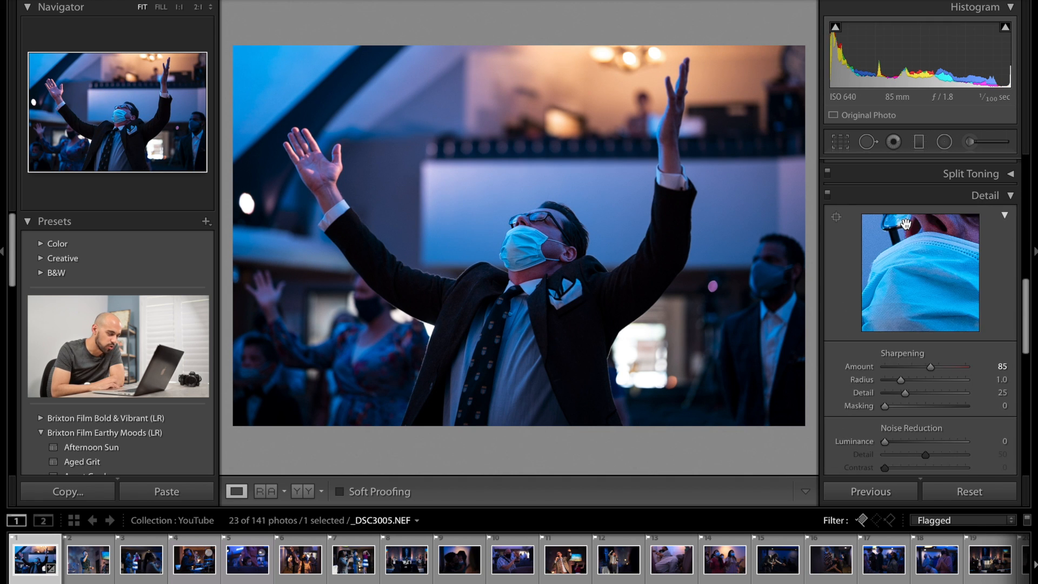
pyautogui.scroll(4, 852, 275)
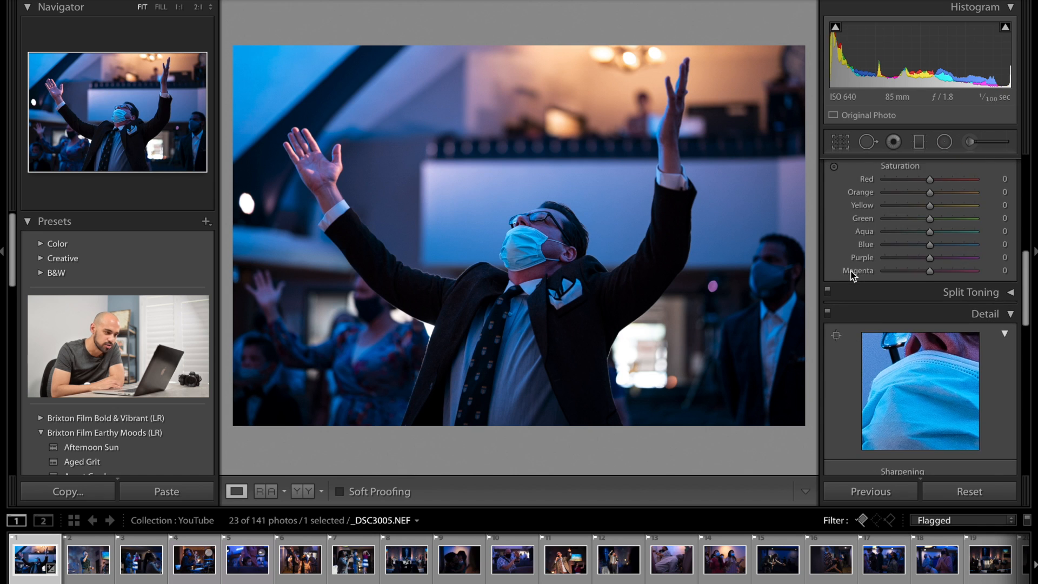
pyautogui.click(834, 241)
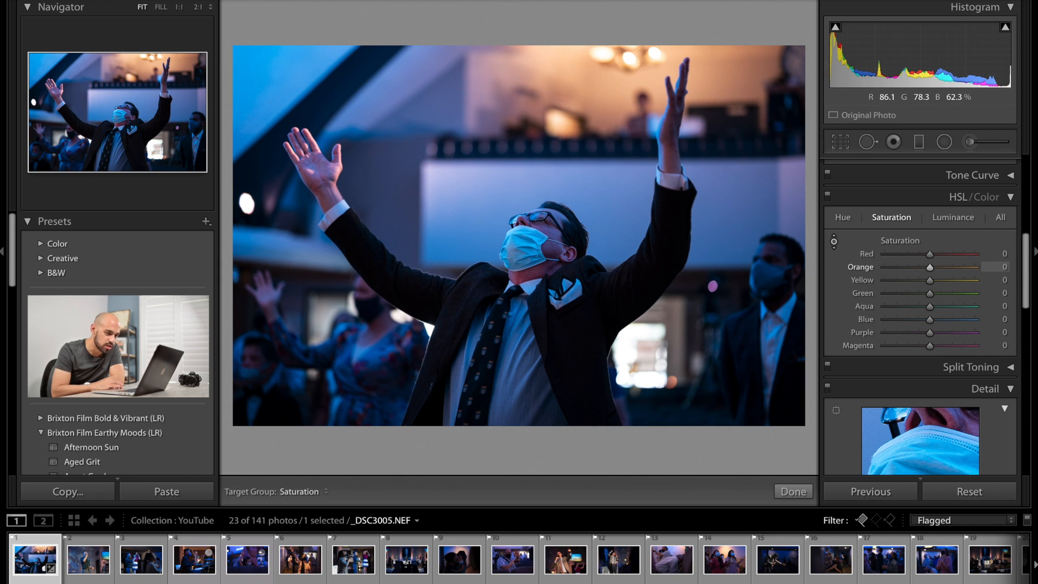
pyautogui.moveTo(540, 217); pyautogui.dragTo(540, 271)
pyautogui.hotkey('ctrl', 'z')
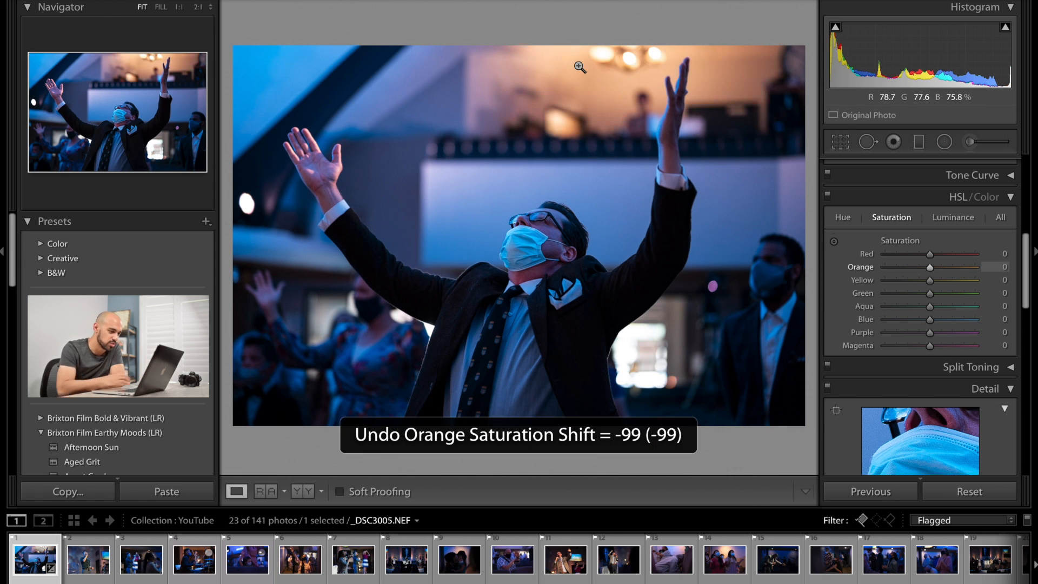
pyautogui.click(835, 241)
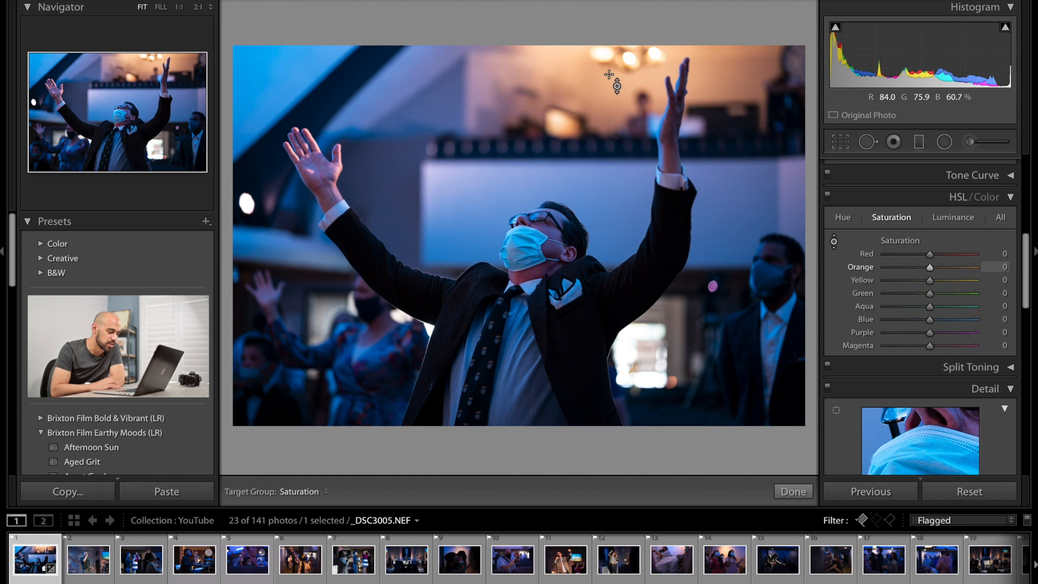
pyautogui.moveTo(617, 86); pyautogui.dragTo(616, 93)
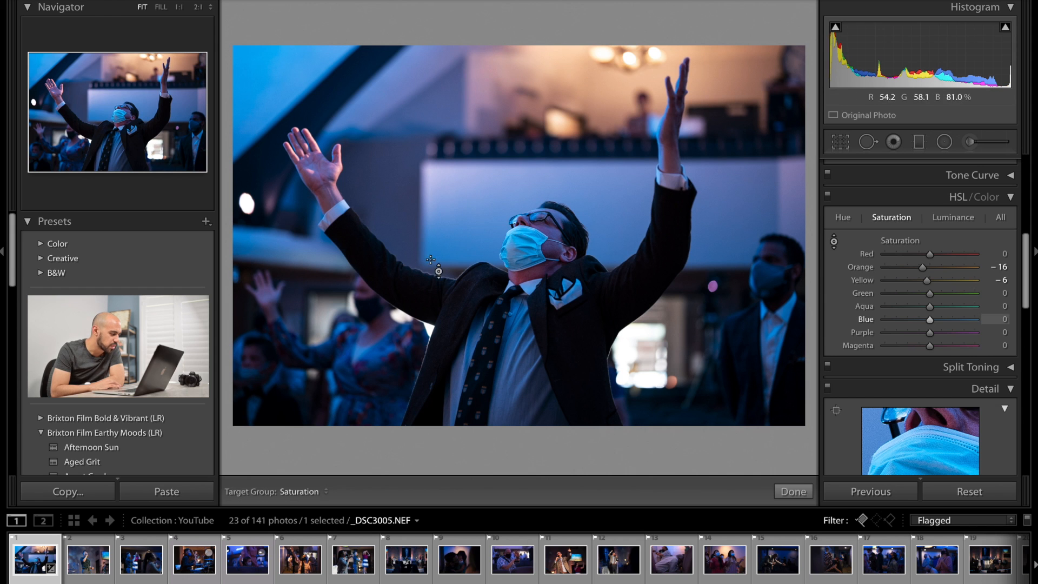
# Warm the white balance slightly by setting the temperature to 4,454, undoing the trial adjustments.
pyautogui.scroll(5, 921, 255)
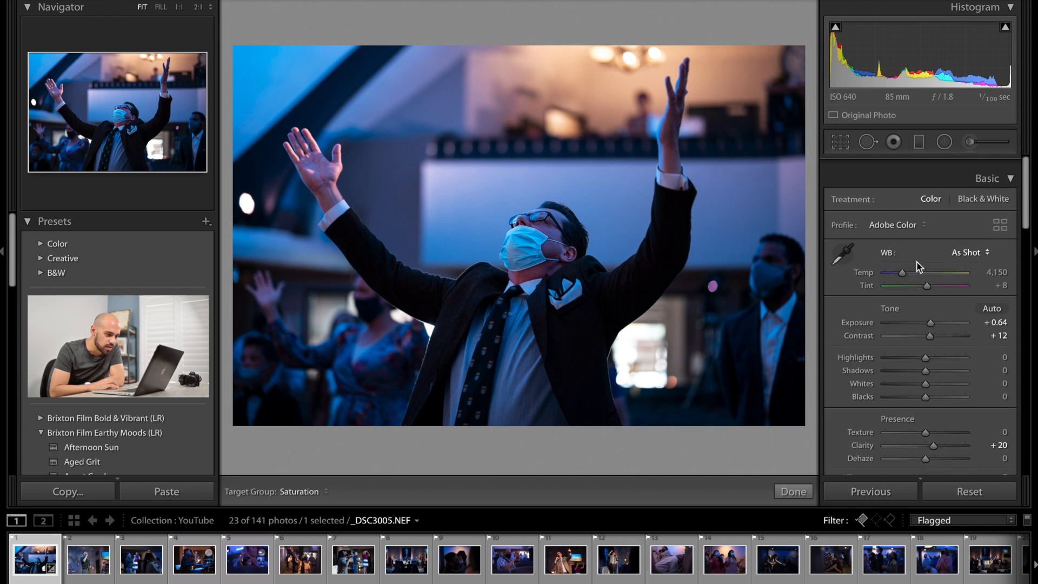
pyautogui.moveTo(902, 260)
pyautogui.mouseDown()
pyautogui.moveTo(923, 261)
pyautogui.moveTo(904, 264)
pyautogui.mouseUp()
pyautogui.hotkey('ctrl', 'z')
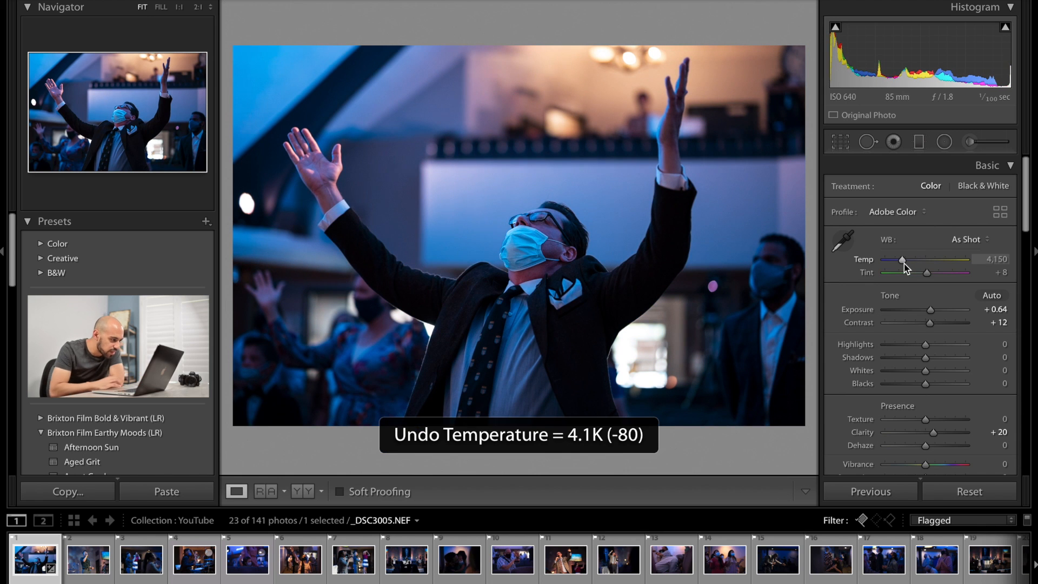
pyautogui.moveTo(904, 262); pyautogui.dragTo(907, 263)
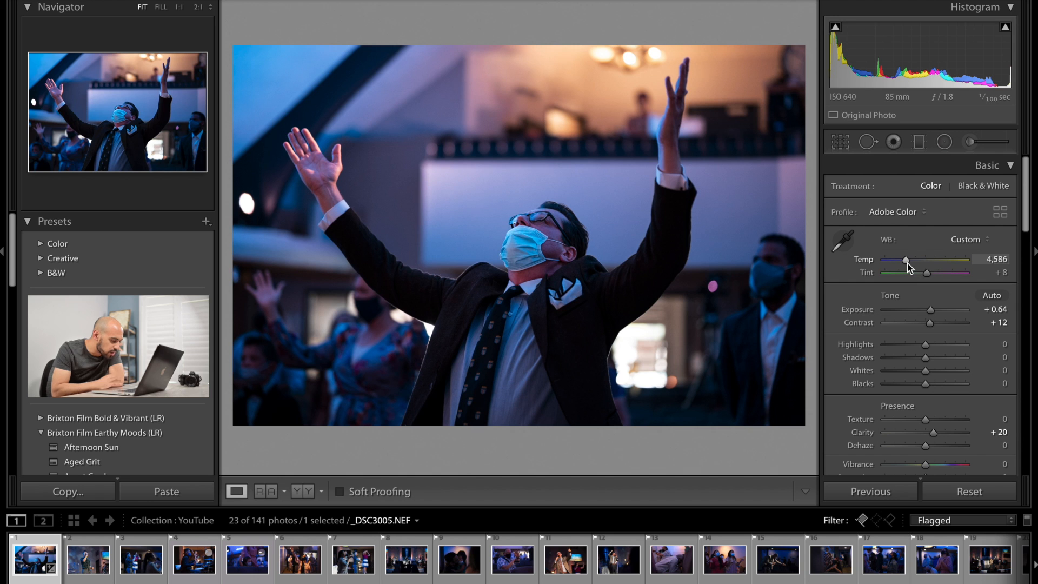
pyautogui.hotkey('ctrl', 'z')
pyautogui.moveTo(907, 263); pyautogui.dragTo(908, 263)
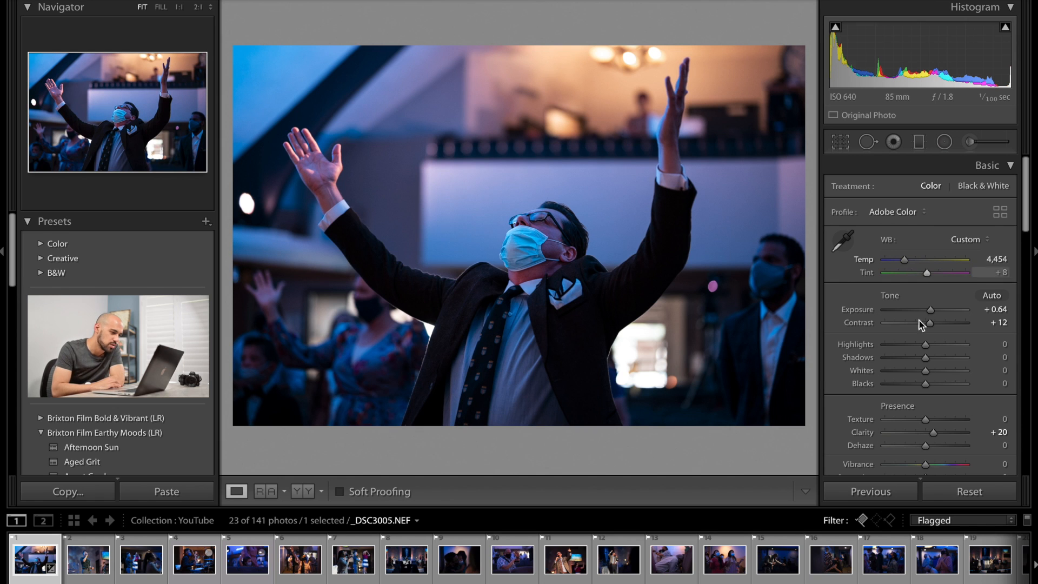
# Set the Blue Primary hue to −39 in the calibration settings and compare the photo before and after editing.
pyautogui.scroll(-15, 908, 265)
pyautogui.moveTo(913, 444); pyautogui.dragTo(910, 445)
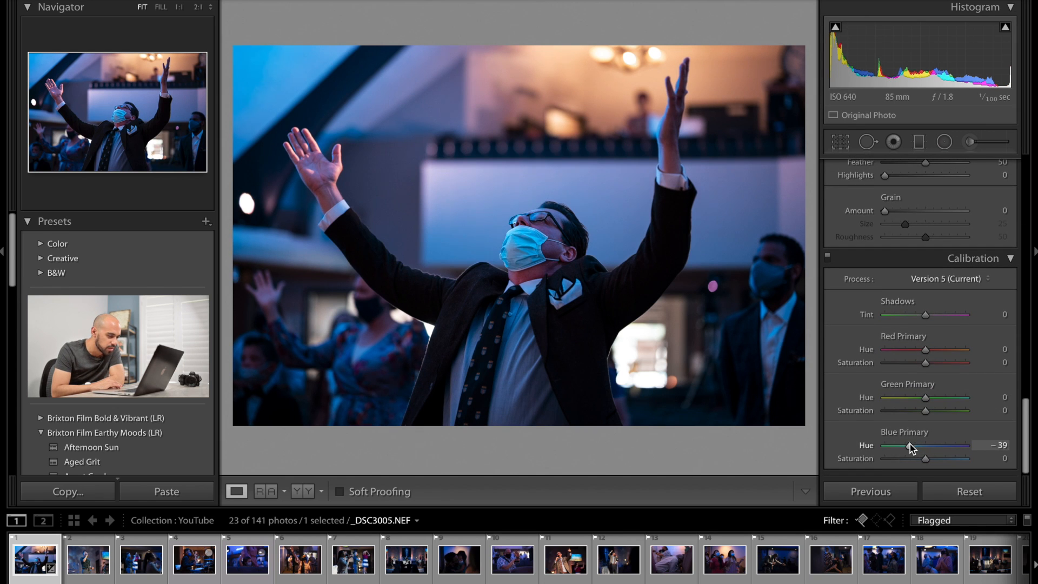
pyautogui.press('\\')
pyautogui.press('\\')
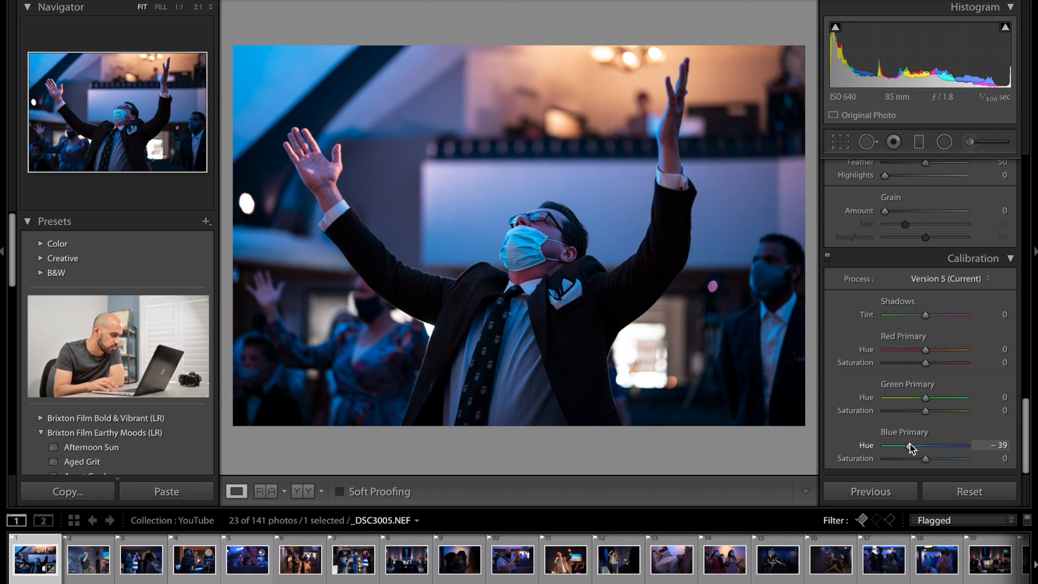
# Switch to the next photo, _DSC3007.NEF, and bring its Basic adjustments into view.
pyautogui.press('Right')
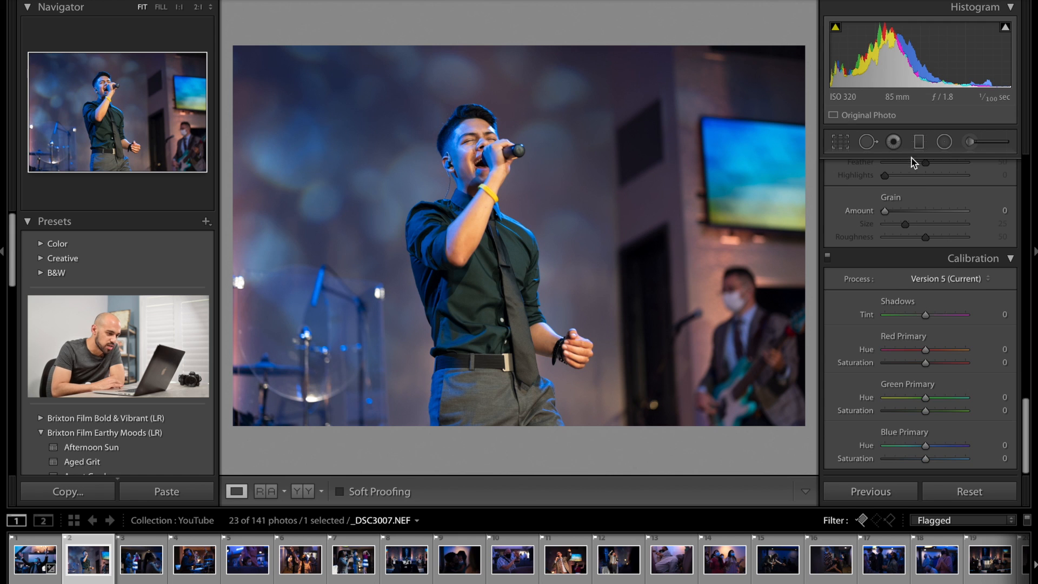
pyautogui.scroll(15, 918, 355)
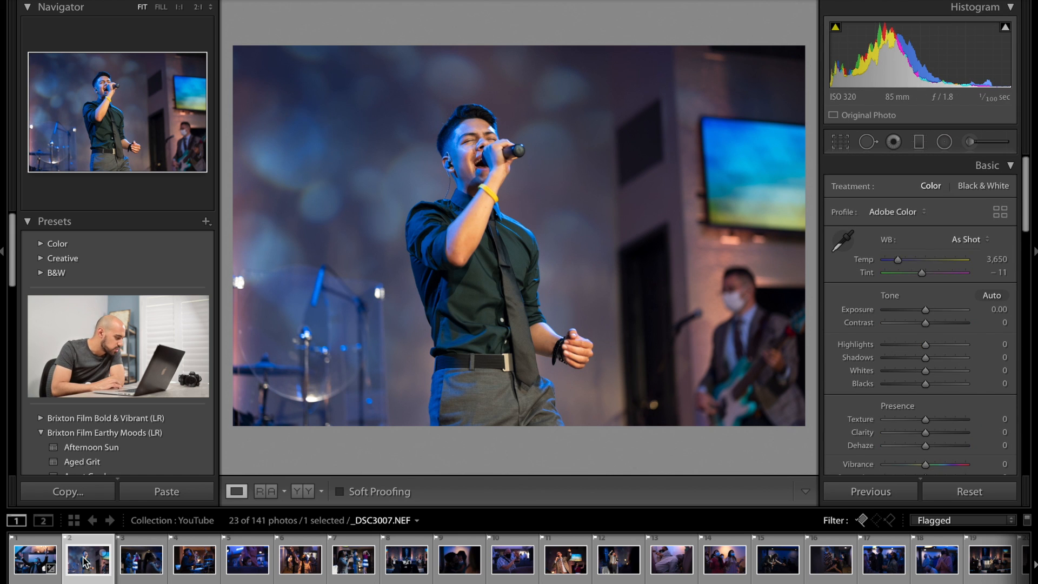
# Check the first edited photo, return to _DSC3007.NEF, and set its exposure to −0.12.
pyautogui.click(48, 565)
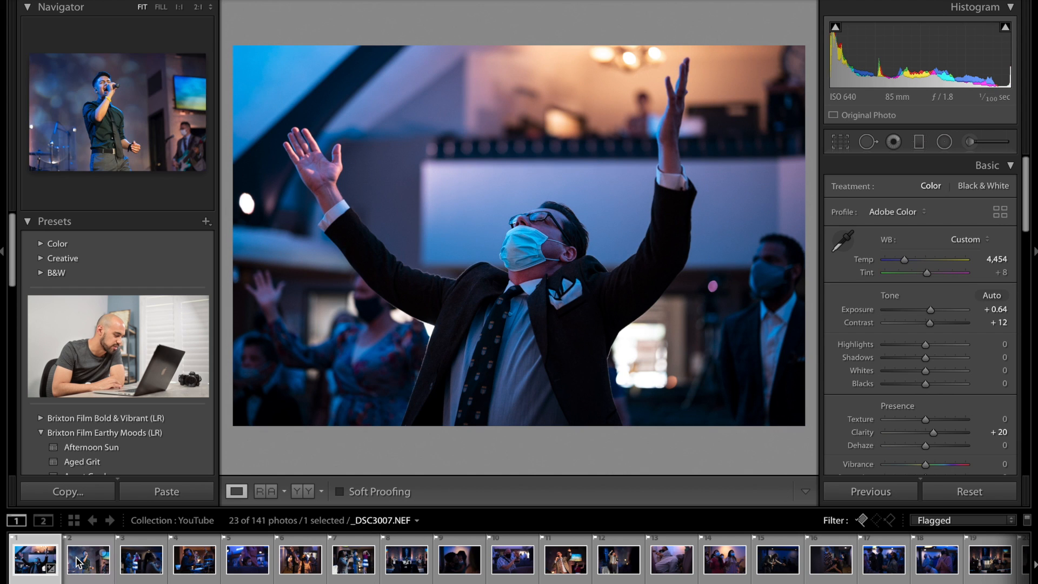
pyautogui.click(78, 562)
pyautogui.moveTo(920, 46); pyautogui.dragTo(914, 46)
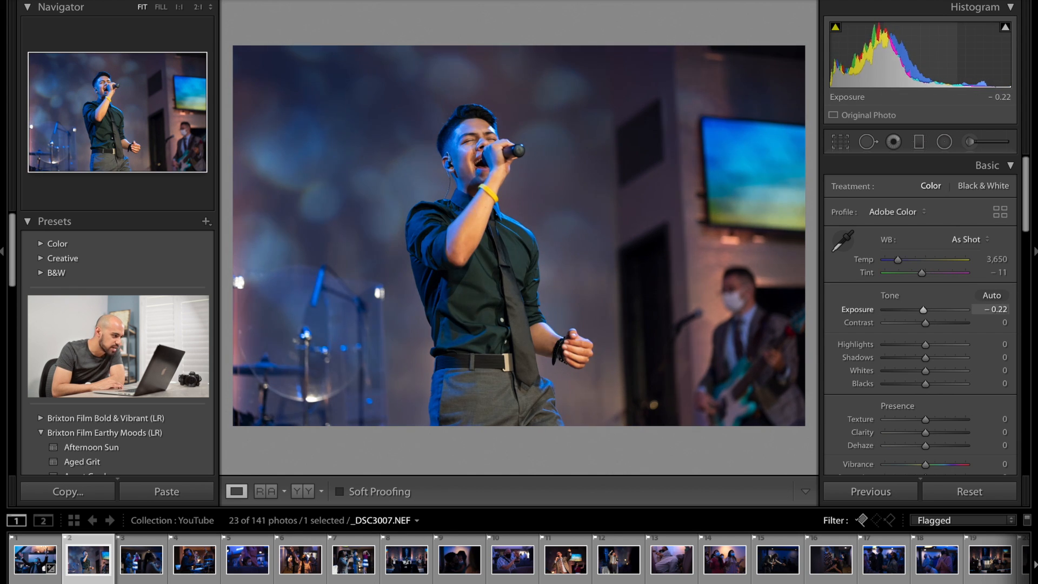
pyautogui.hotkey('ctrl', 'z')
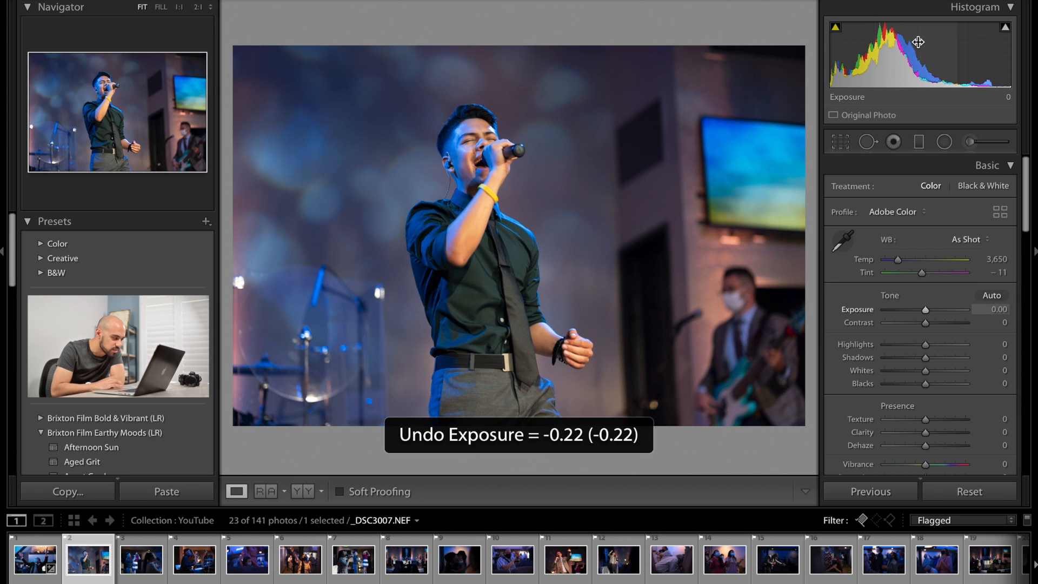
pyautogui.moveTo(922, 41); pyautogui.dragTo(918, 41)
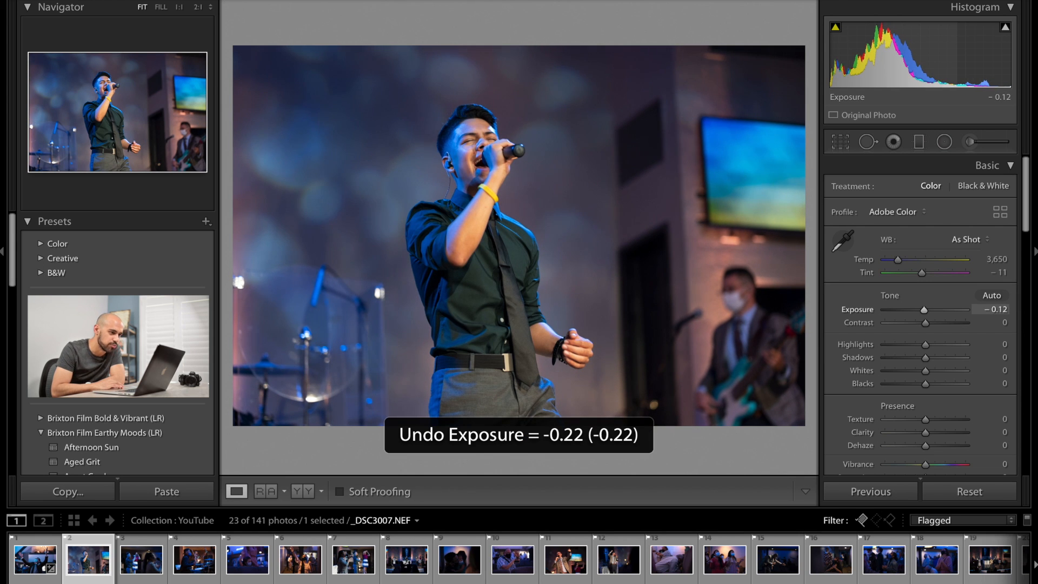
# Set the singer photo's contrast to +14, clarity to +20 and blacks to −3.
pyautogui.moveTo(926, 326)
pyautogui.mouseDown()
pyautogui.moveTo(954, 324)
pyautogui.moveTo(933, 325)
pyautogui.mouseUp()
pyautogui.hotkey('ctrl', 'z')
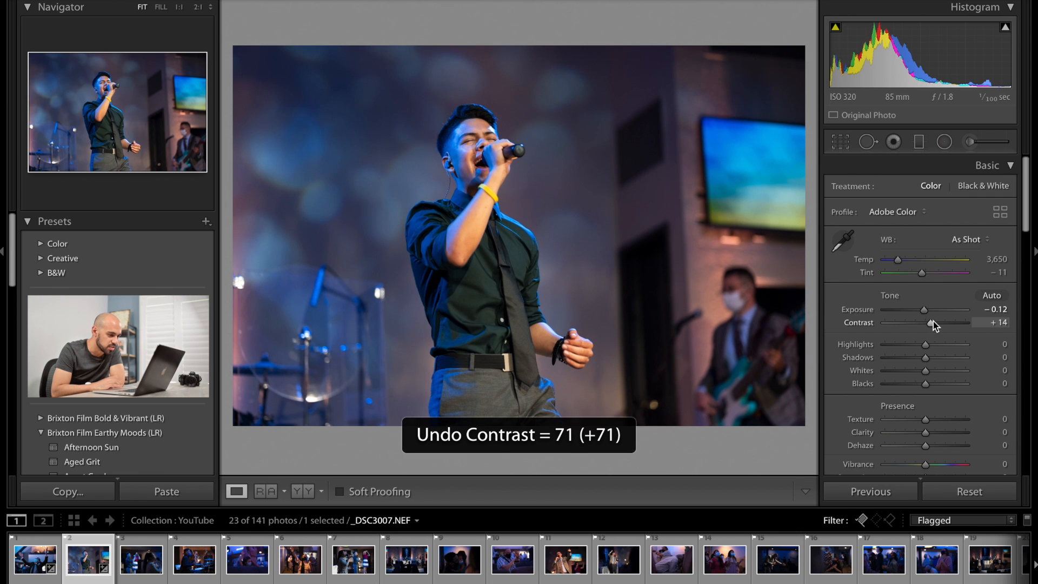
pyautogui.scroll(-1, 927, 368)
pyautogui.moveTo(927, 399); pyautogui.dragTo(936, 400)
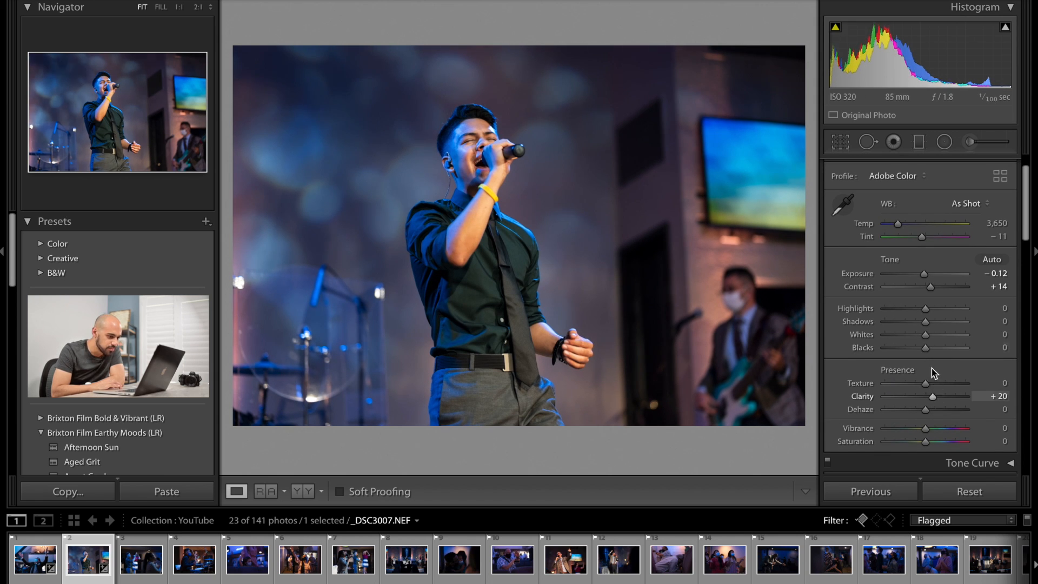
pyautogui.moveTo(929, 349); pyautogui.dragTo(927, 349)
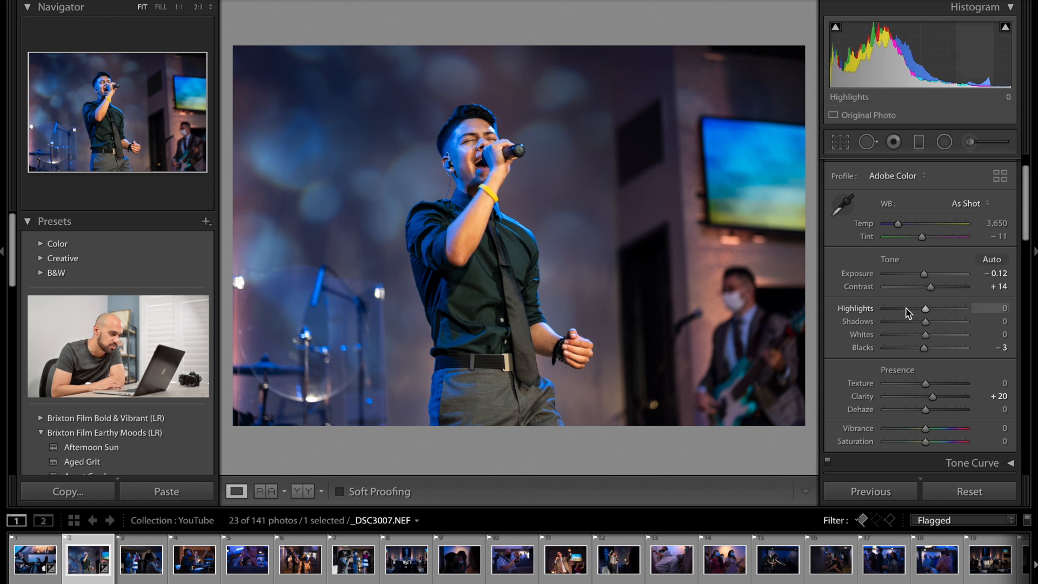
# Set the sharpening amount to 90 and the post-crop vignetting amount to −4.
pyautogui.scroll(-4, 899, 222)
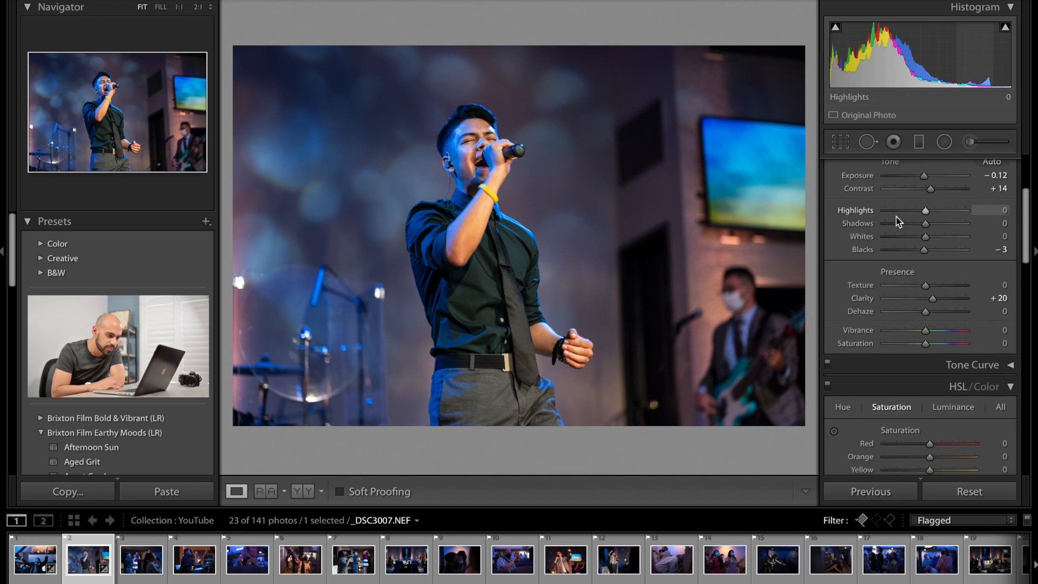
pyautogui.scroll(-5, 898, 222)
pyautogui.scroll(-10, 881, 290)
pyautogui.moveTo(910, 296); pyautogui.dragTo(936, 296)
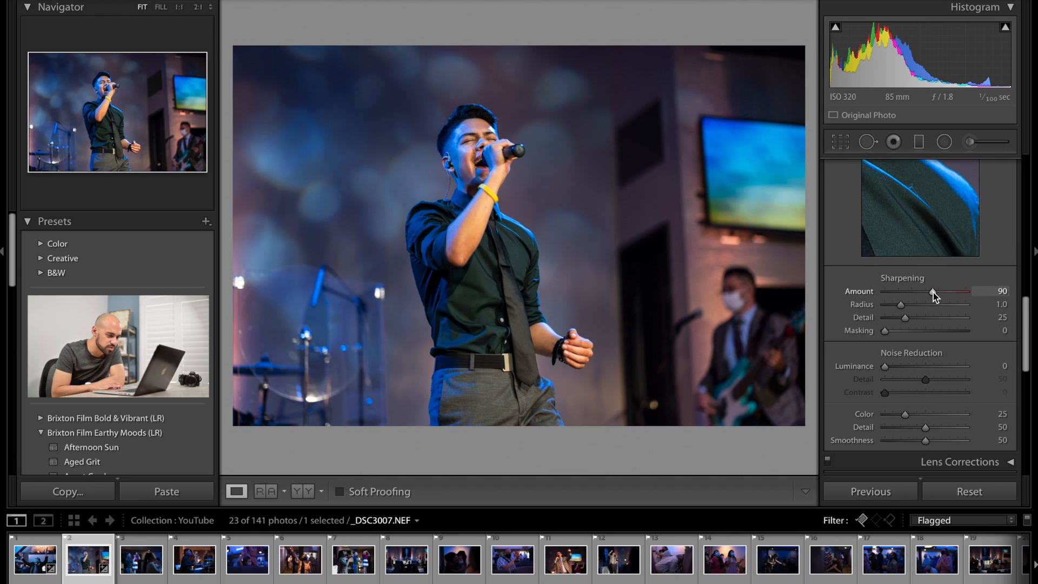
pyautogui.scroll(-8, 927, 325)
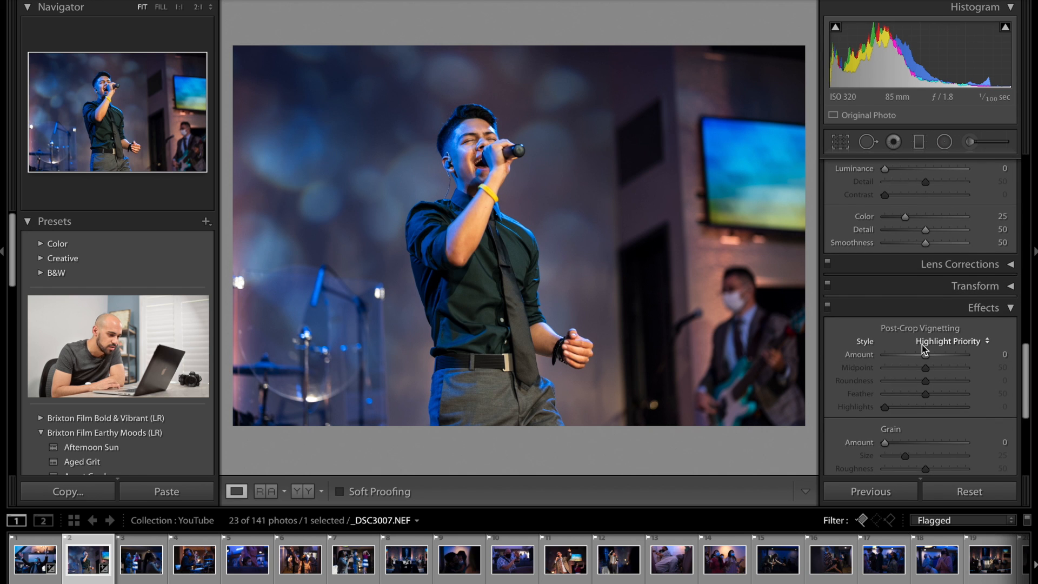
pyautogui.moveTo(925, 355); pyautogui.dragTo(925, 360)
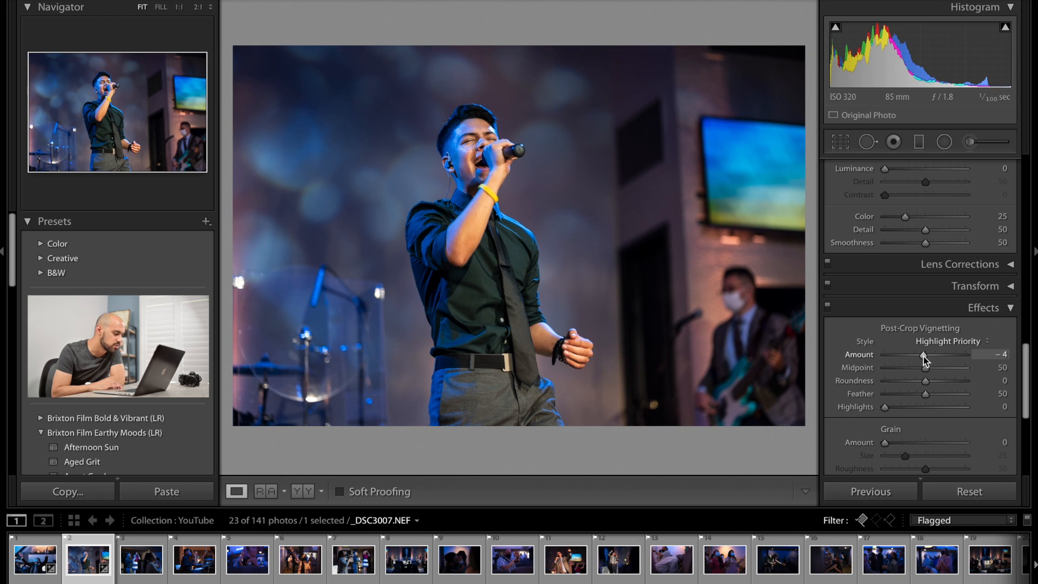
# Crop the photo more tightly at a 2 x 3 / 4 x 6 aspect ratio, placing the singer along the left third line.
pyautogui.click(840, 141)
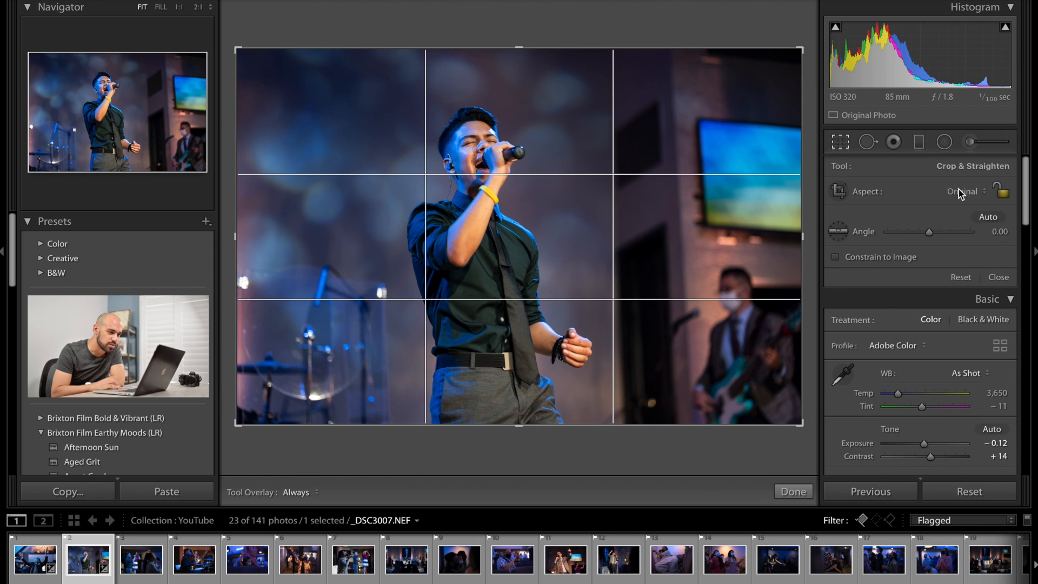
pyautogui.click(959, 190)
pyautogui.click(941, 259)
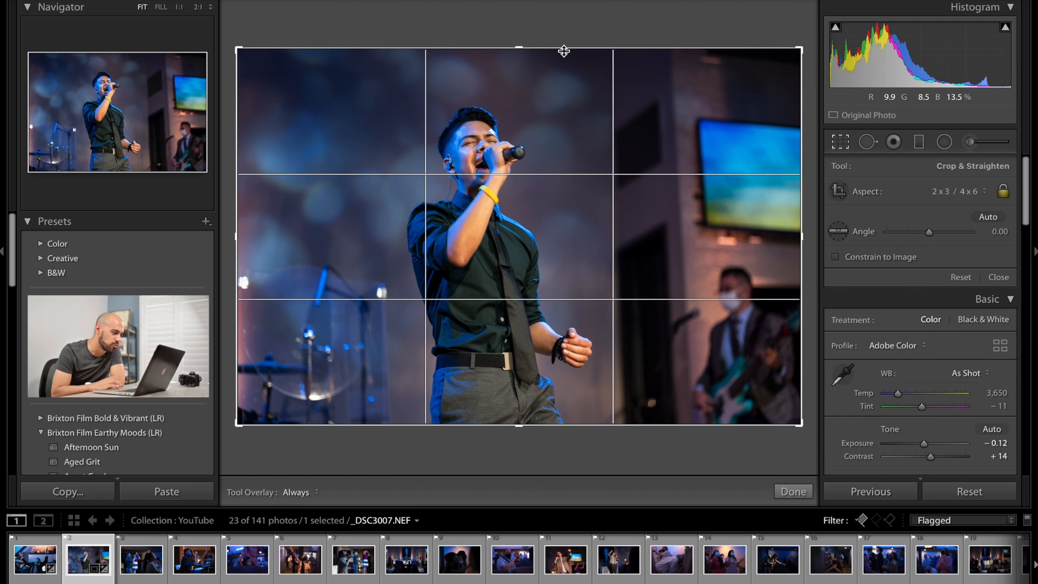
pyautogui.moveTo(564, 51); pyautogui.dragTo(577, 69)
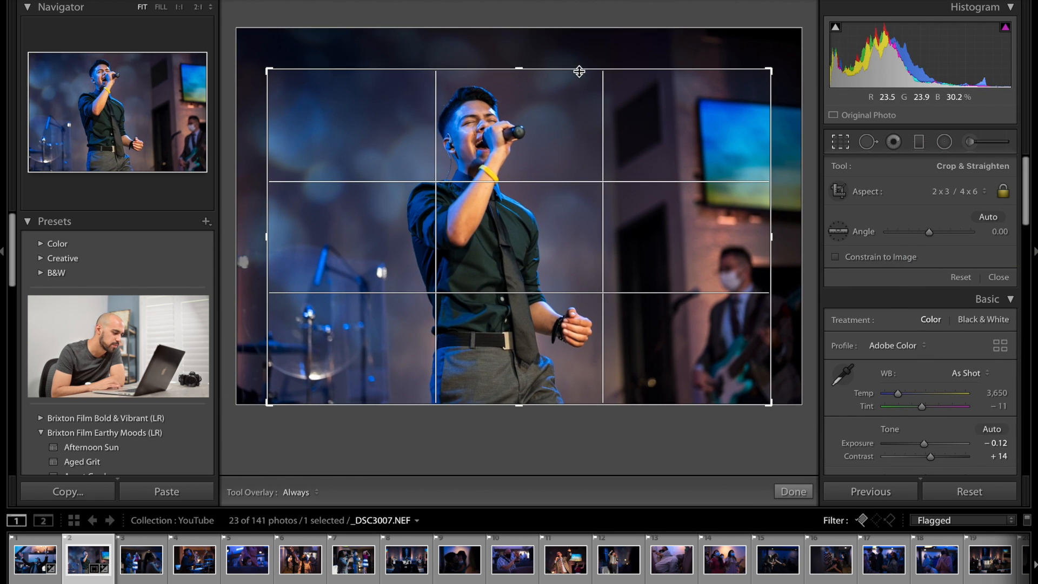
pyautogui.moveTo(472, 252); pyautogui.dragTo(431, 251)
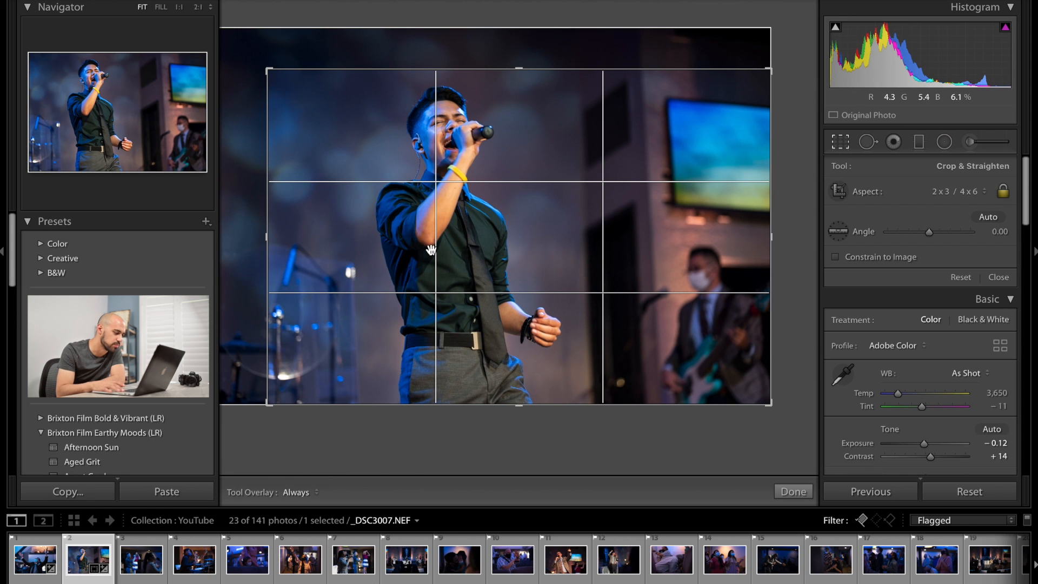
pyautogui.press('Return')
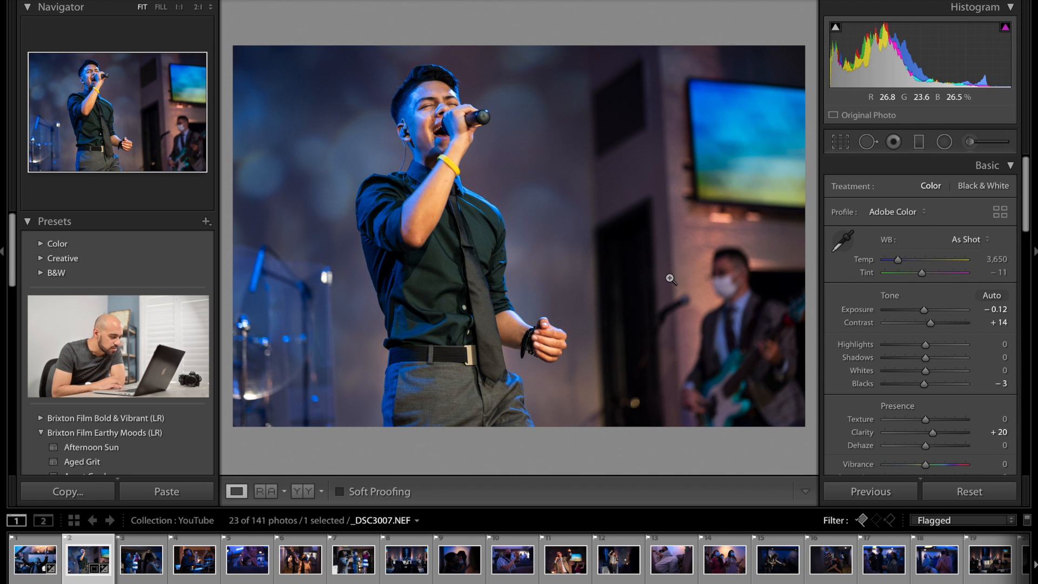
# Cool the white balance slightly by setting the temperature to 3,503.
pyautogui.moveTo(900, 262); pyautogui.dragTo(900, 262)
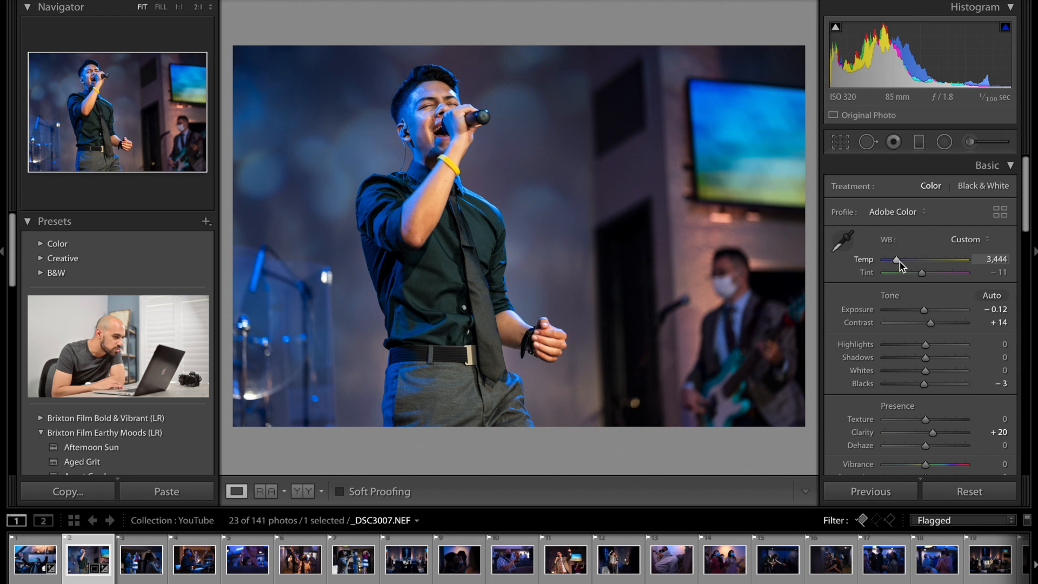
pyautogui.hotkey('ctrl', 'z')
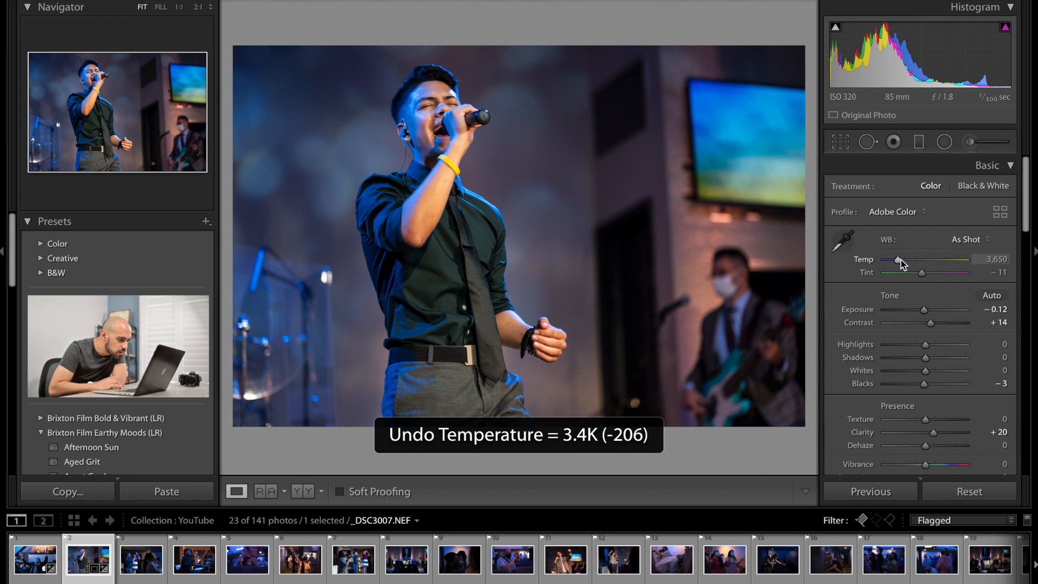
pyautogui.moveTo(900, 260); pyautogui.dragTo(900, 261)
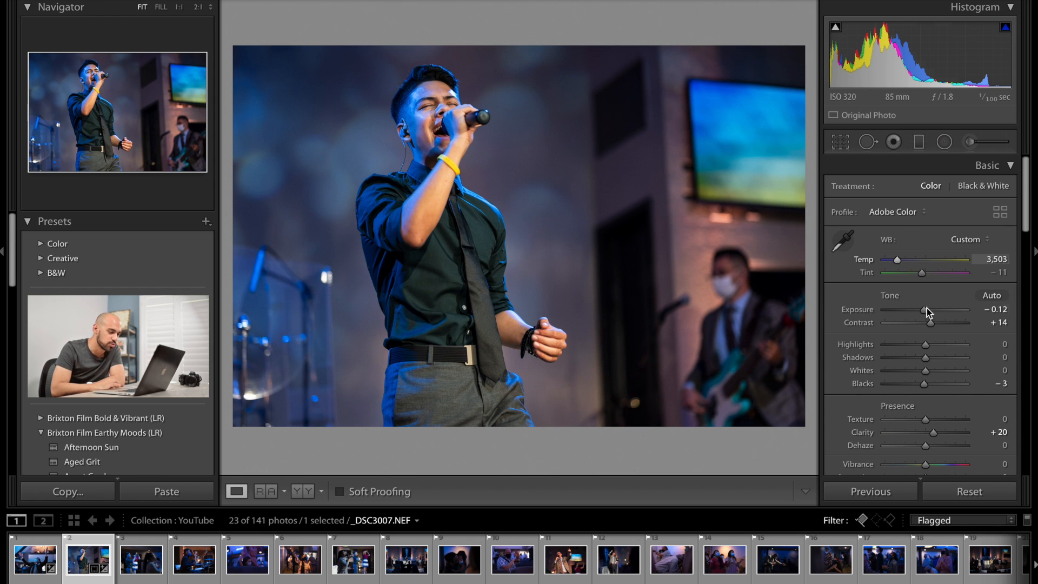
# Use the targeted saturation adjustment on the singer's forearm to reduce orange to −14 and yellow to −6.
pyautogui.scroll(-8, 943, 347)
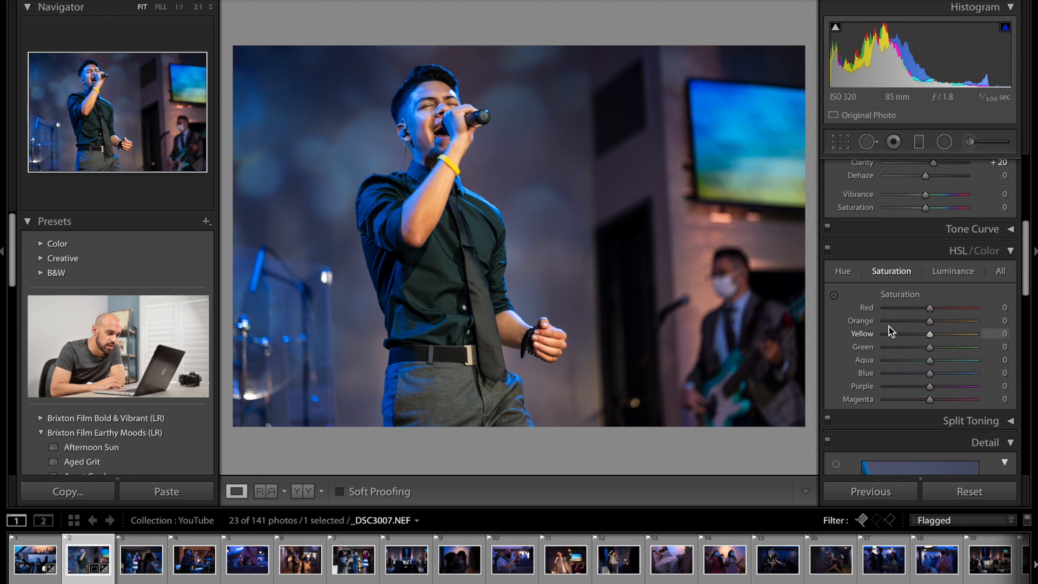
pyautogui.click(834, 294)
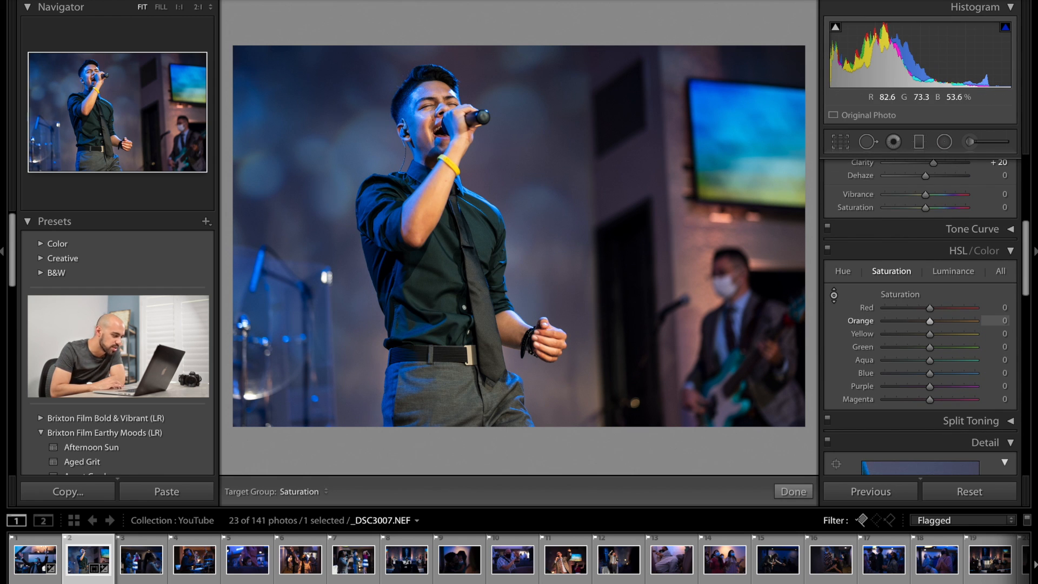
pyautogui.moveTo(427, 204); pyautogui.dragTo(427, 218)
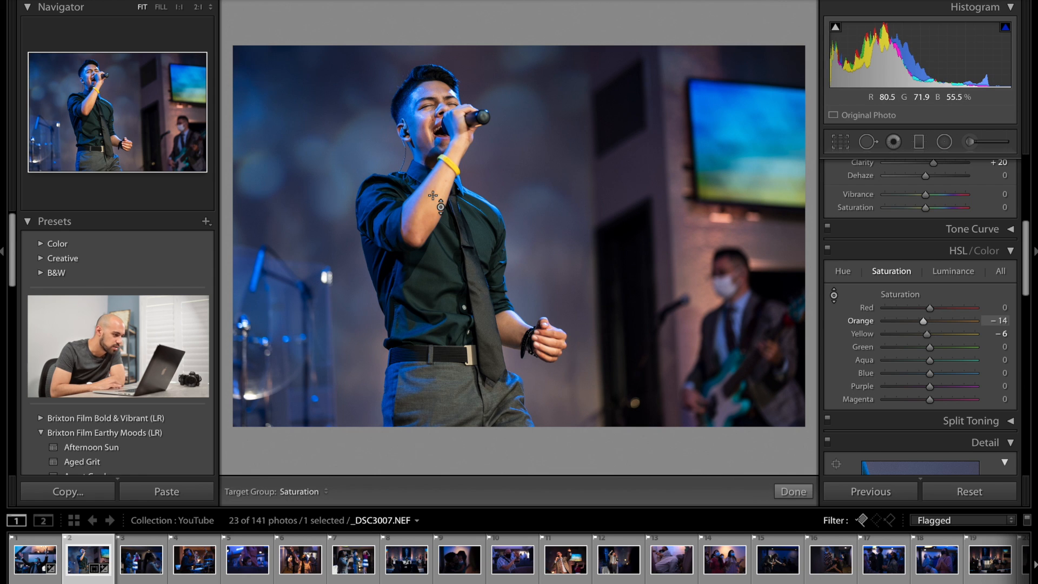
# Try Blue Primary hue shifts of −8 and −11 in the calibration settings.
pyautogui.scroll(-10, 973, 319)
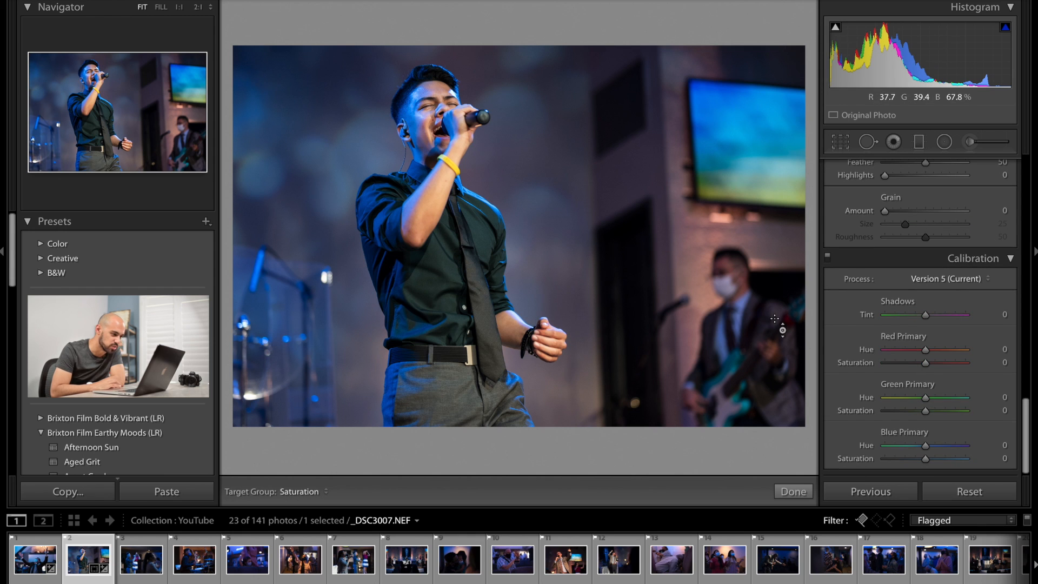
pyautogui.moveTo(926, 448); pyautogui.dragTo(924, 449)
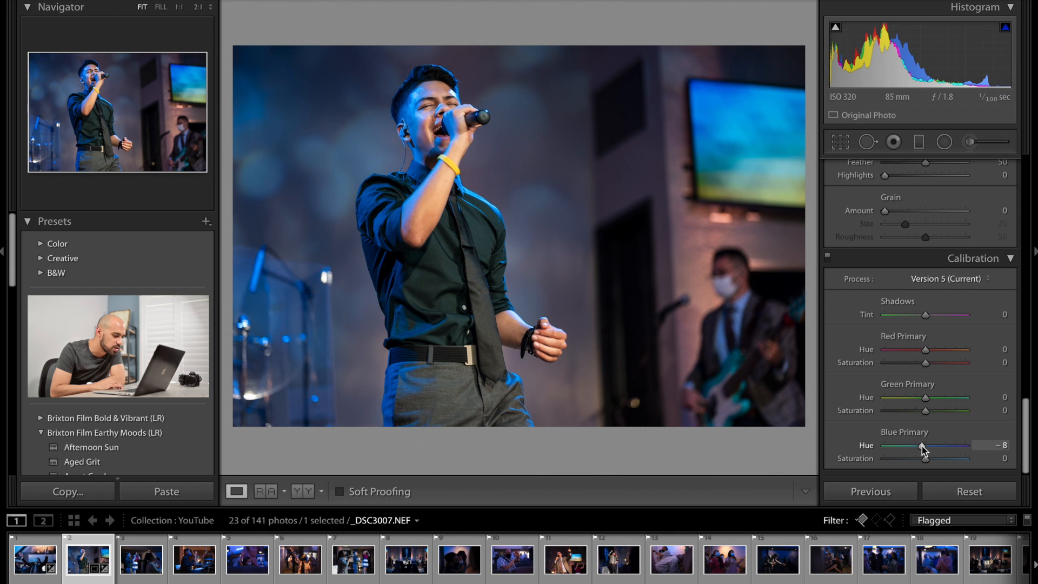
pyautogui.hotkey('ctrl', 'z')
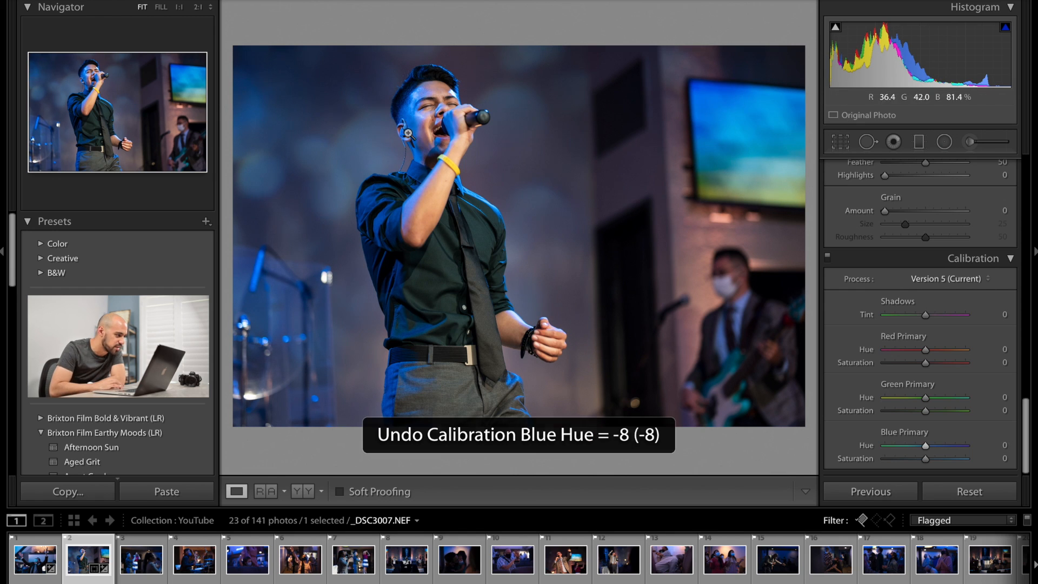
pyautogui.moveTo(926, 450); pyautogui.dragTo(923, 451)
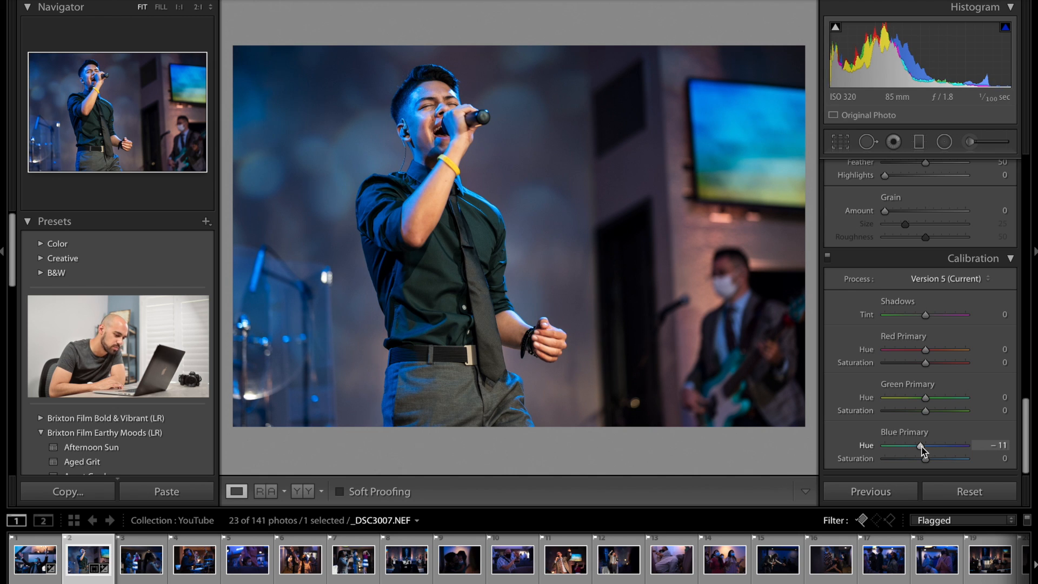
# Try Green Primary hue values of −100 and −23, and undo the primary hue trials.
pyautogui.moveTo(927, 398); pyautogui.dragTo(836, 397)
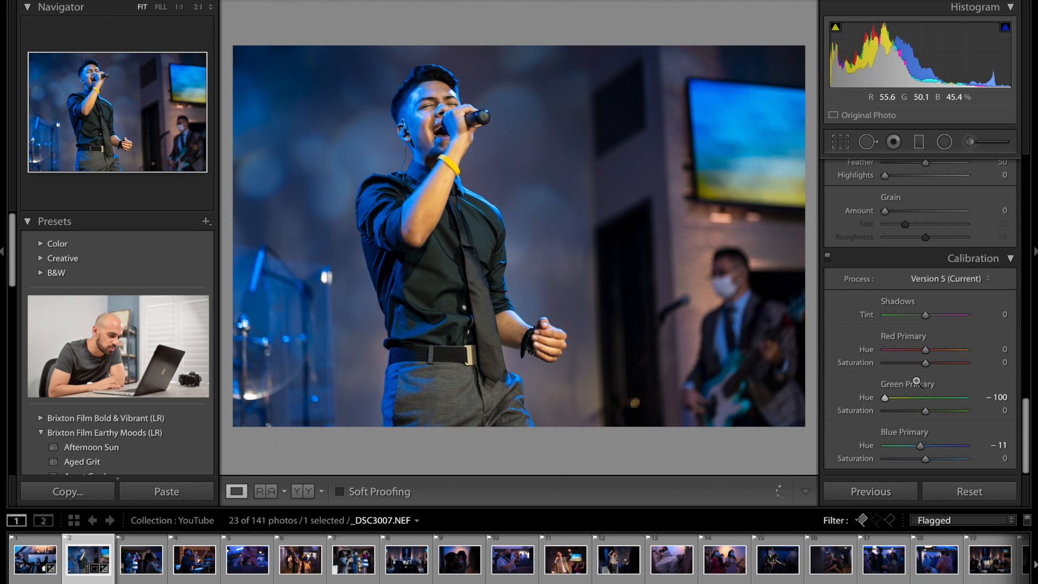
pyautogui.moveTo(885, 400); pyautogui.dragTo(916, 399)
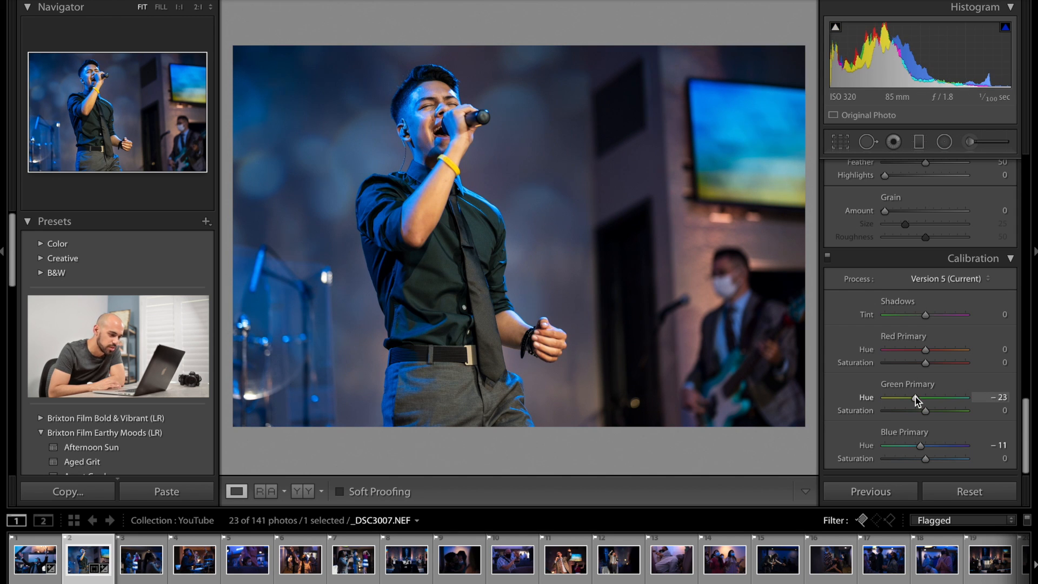
pyautogui.hotkey('ctrl', 'z')
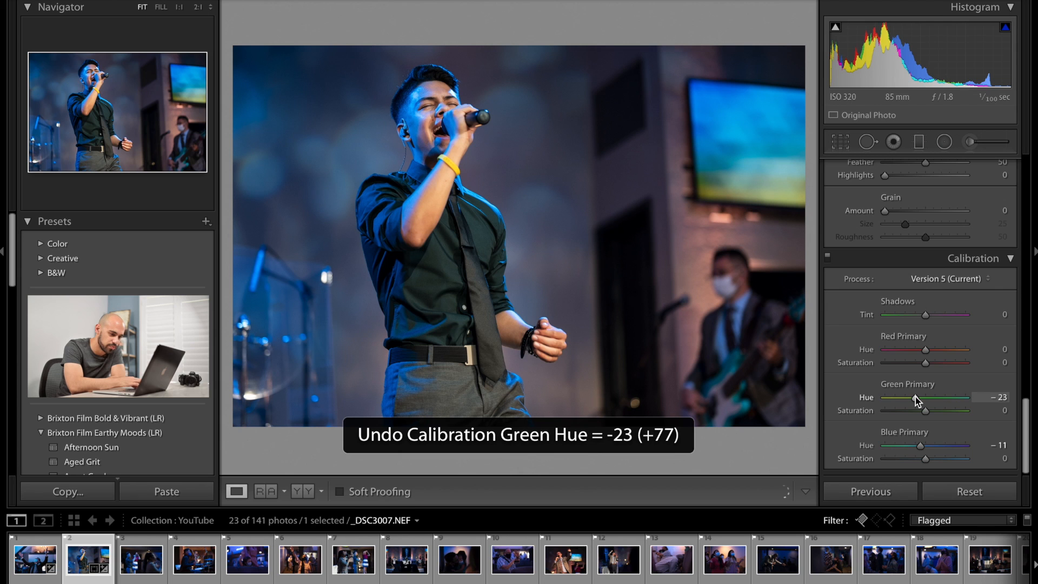
pyautogui.hotkey('ctrl', 'z')
pyautogui.hotkey('ctrl', 'z')
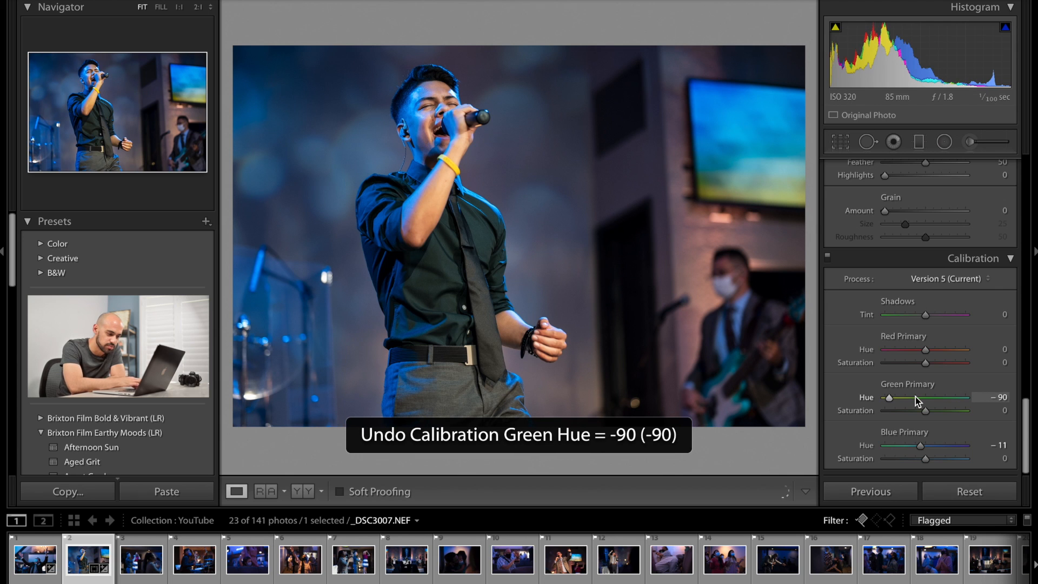
pyautogui.hotkey('ctrl', 'z')
# Try shifting the Red Primary hue to +91 and undo the change.
pyautogui.moveTo(926, 350); pyautogui.dragTo(962, 350)
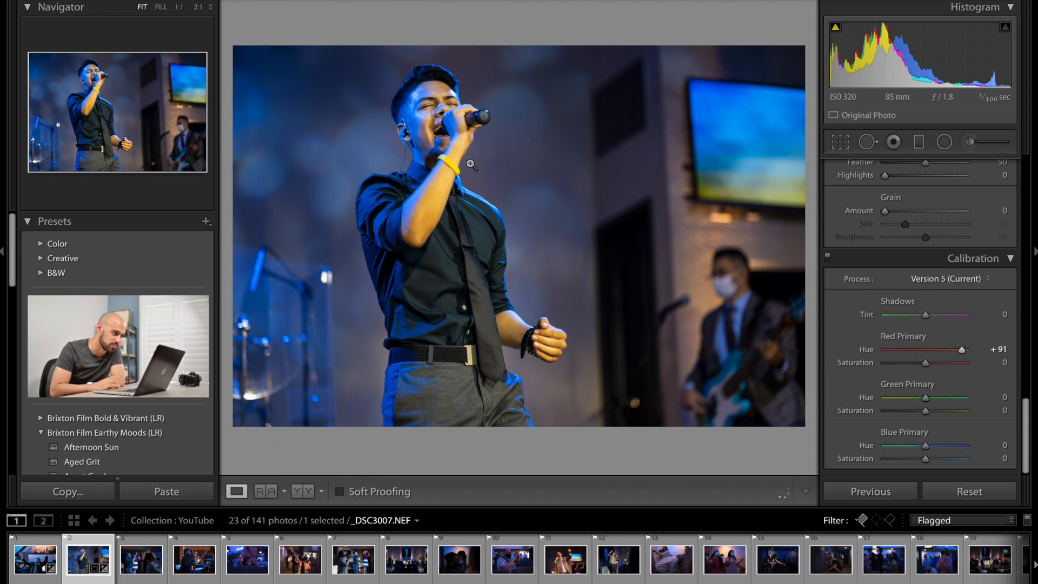
pyautogui.hotkey('ctrl', 'z')
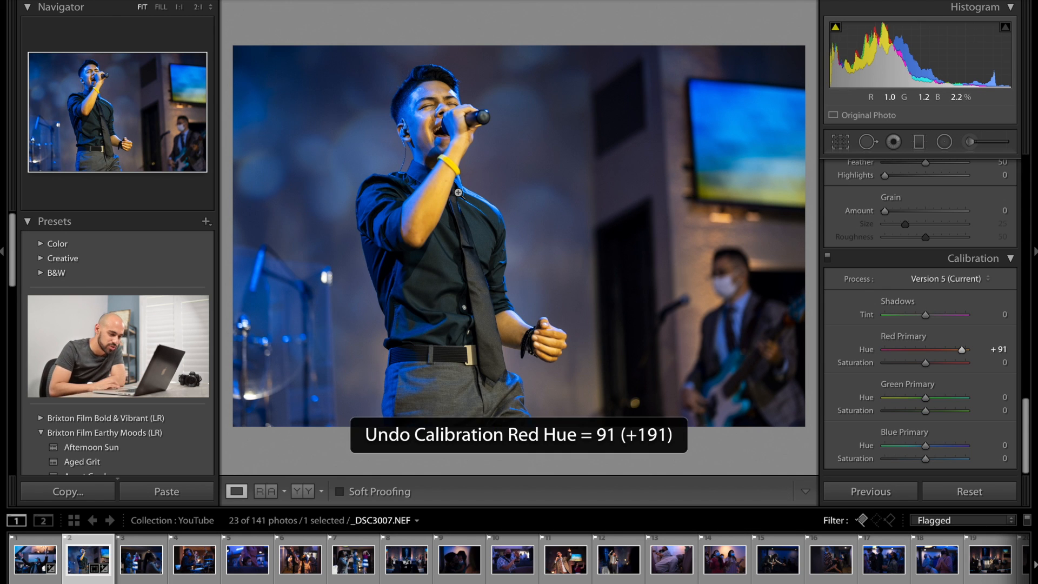
pyautogui.hotkey('ctrl', 'z')
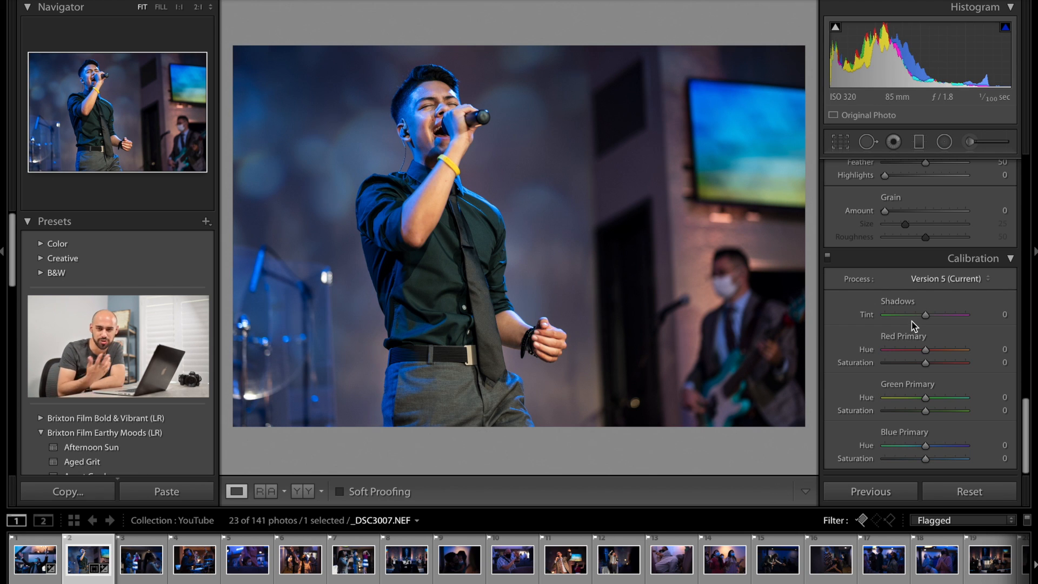
# Try shifting the calibration Shadows tint to −47 and undo the change.
pyautogui.moveTo(925, 314); pyautogui.dragTo(906, 316)
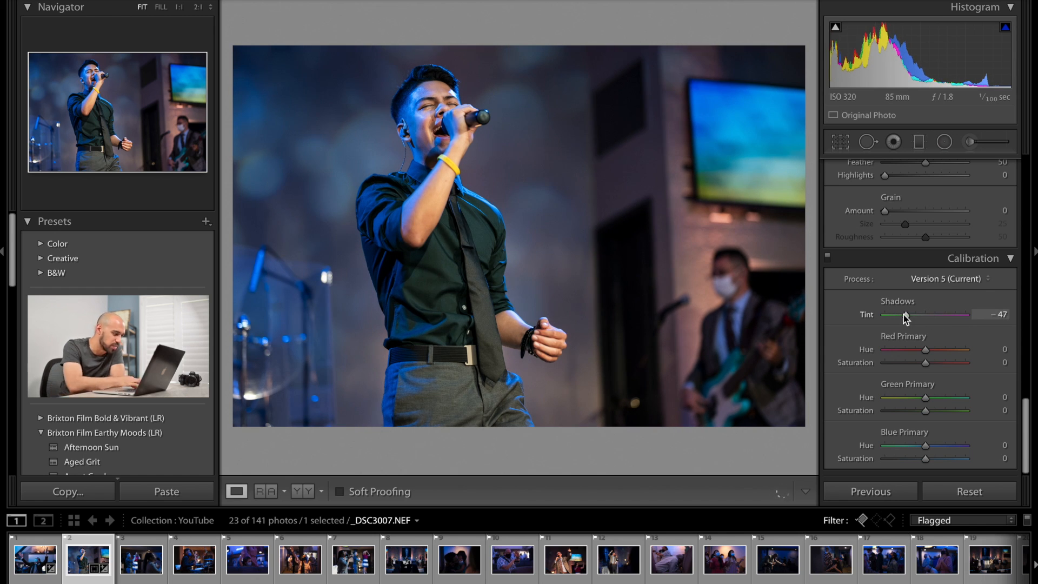
pyautogui.hotkey('ctrl', 'z')
pyautogui.hotkey('ctrl', 'z')
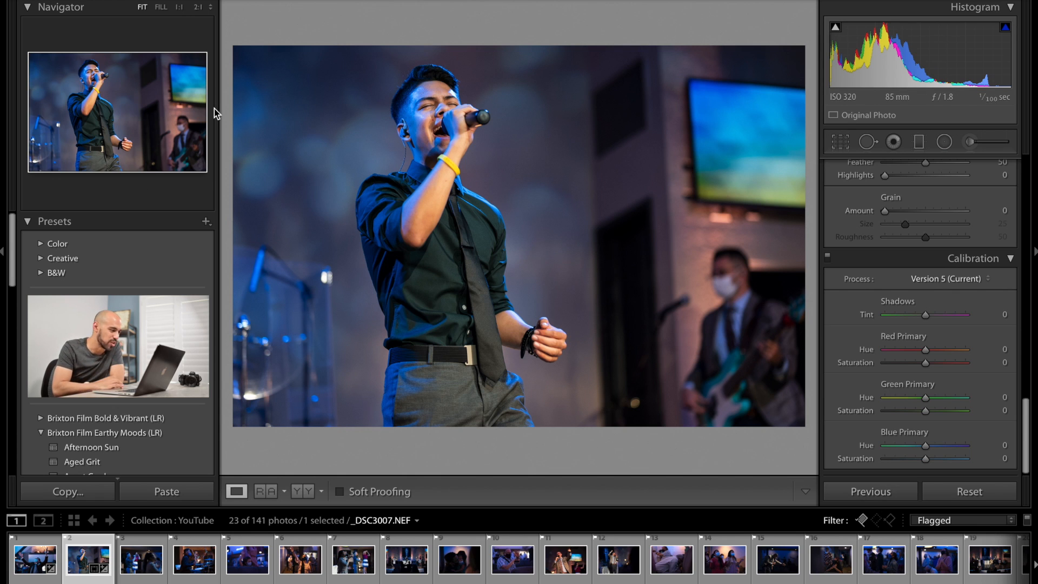
# Set the Blue Primary hue to −16 in the calibration settings of _DSC3007.NEF and compare the edit with the original.
pyautogui.moveTo(928, 448); pyautogui.dragTo(924, 450)
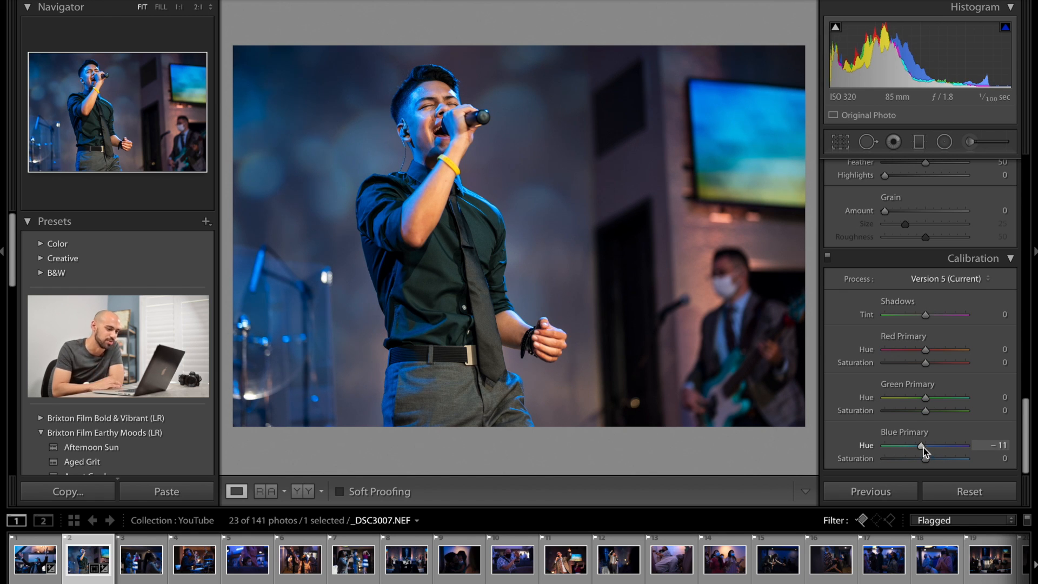
pyautogui.moveTo(924, 446); pyautogui.dragTo(920, 447)
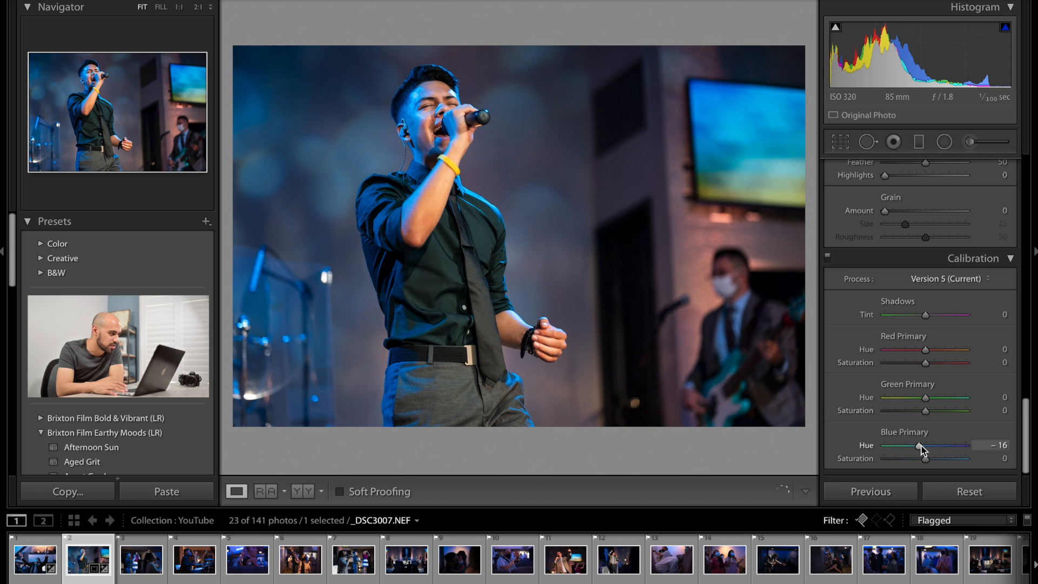
pyautogui.press('\\')
pyautogui.press('\\')
pyautogui.click(35, 560)
pyautogui.click(82, 561)
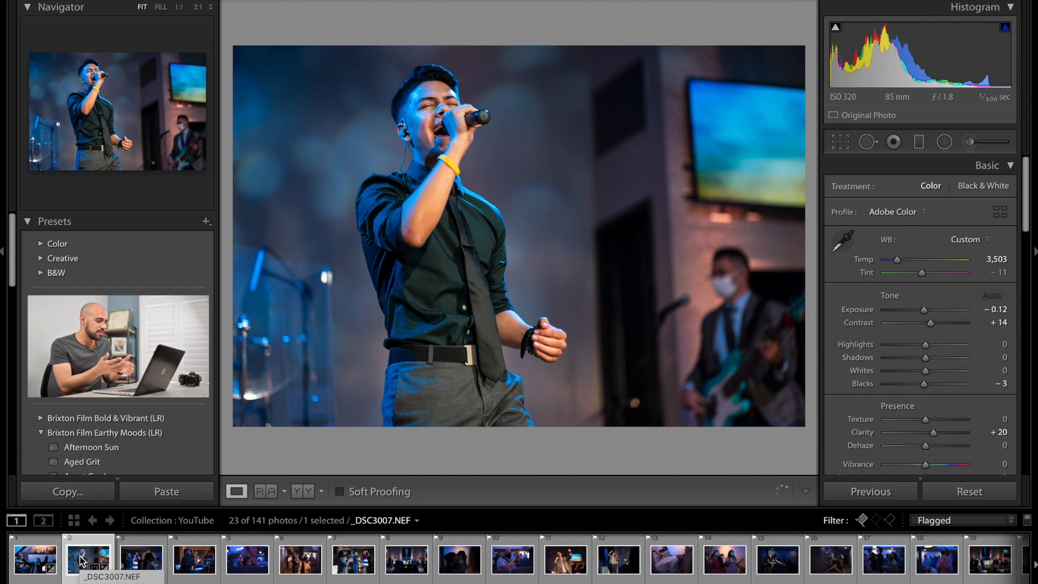
# Synchronize the develop settings of _DSC3007.NEF to _DSC3009.NEF, leaving out local adjustments, transform, spot removal and crop.
pyautogui.click(136, 563)
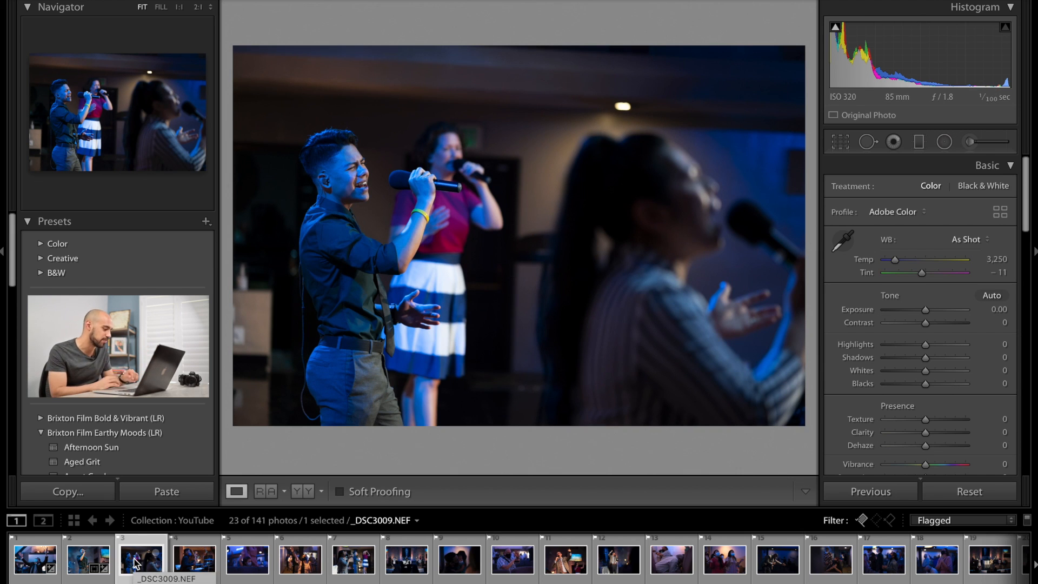
pyautogui.click(85, 556)
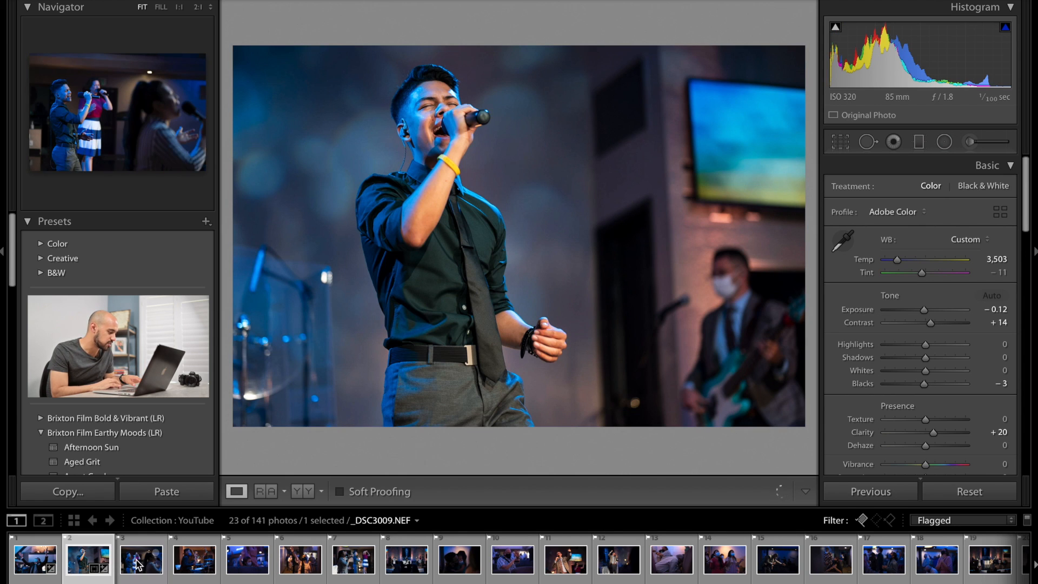
pyautogui.keyDown('ctrl'); pyautogui.click(138, 563); pyautogui.keyUp('ctrl')
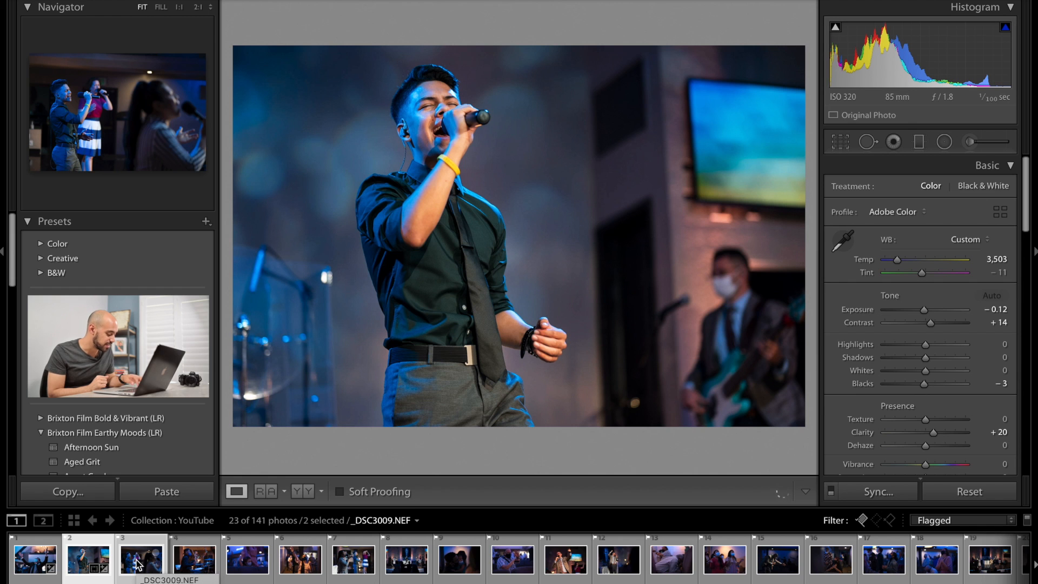
pyautogui.press('ctrl')
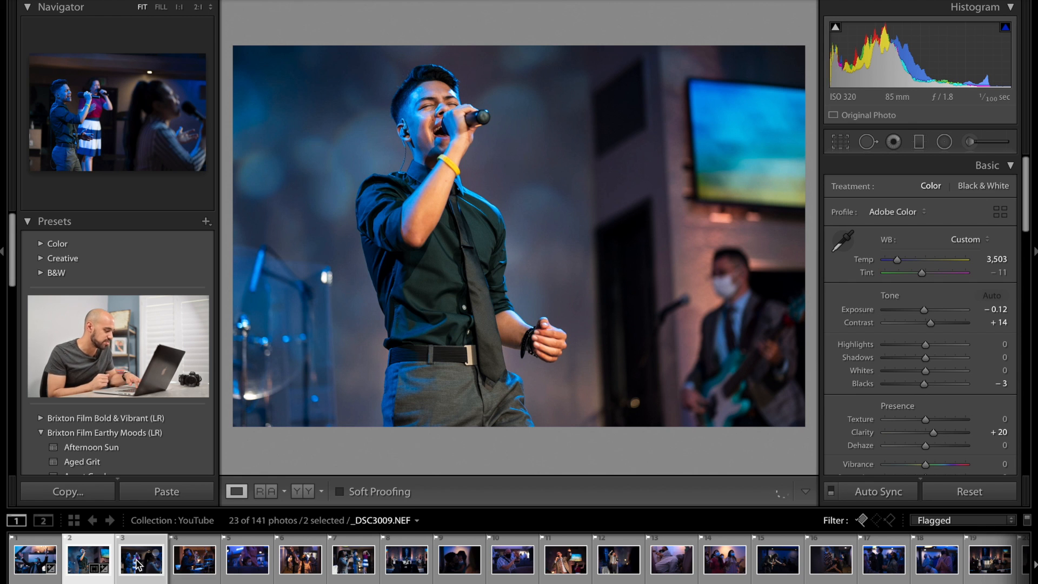
pyautogui.hotkey('ctrl', 'shift', 's')
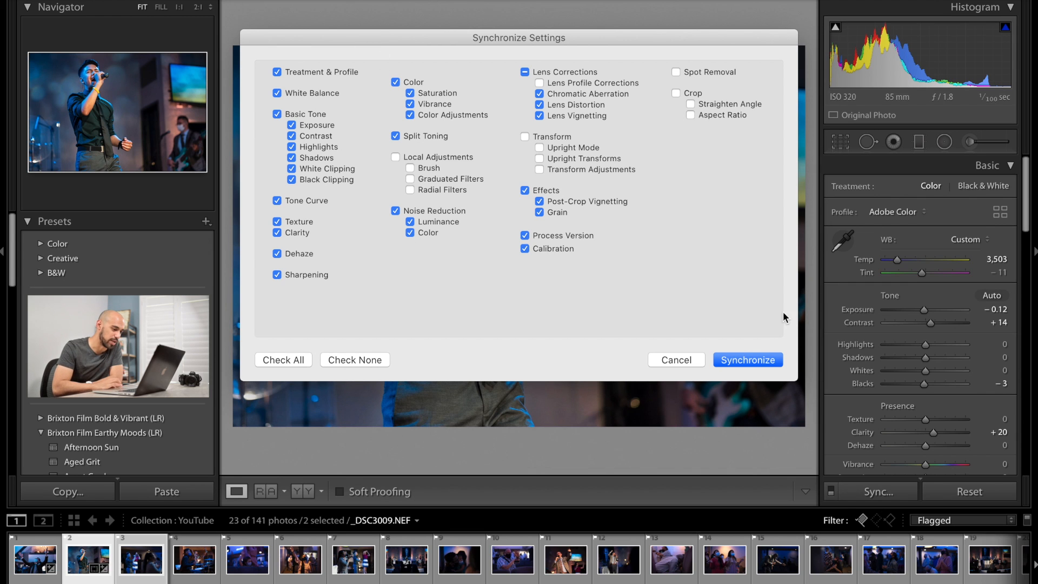
pyautogui.click(759, 362)
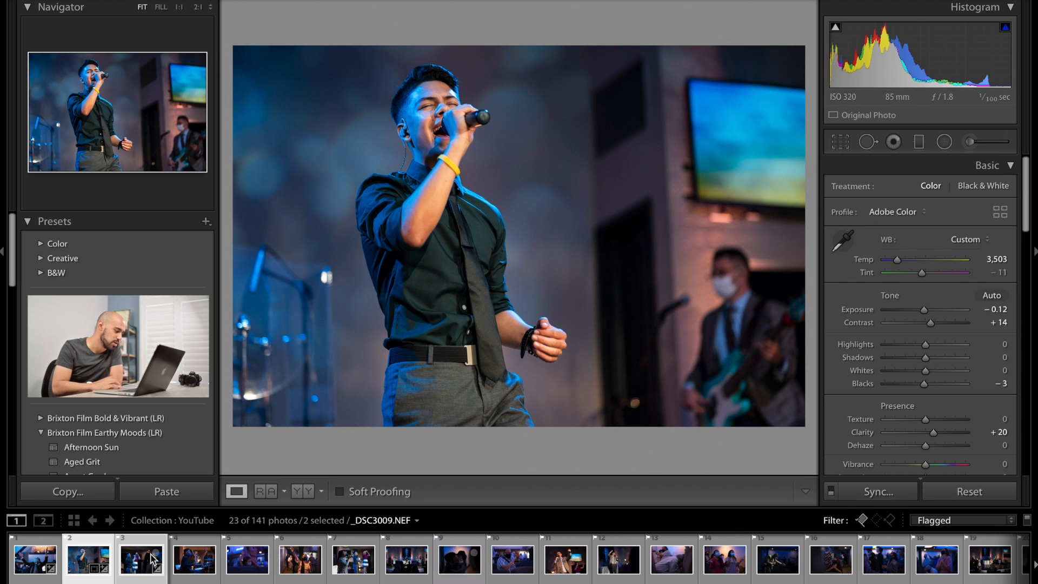
# Show _DSC3009.NEF alone, compare it with its original and raise its exposure to +0.48.
pyautogui.click(192, 560)
pyautogui.click(135, 560)
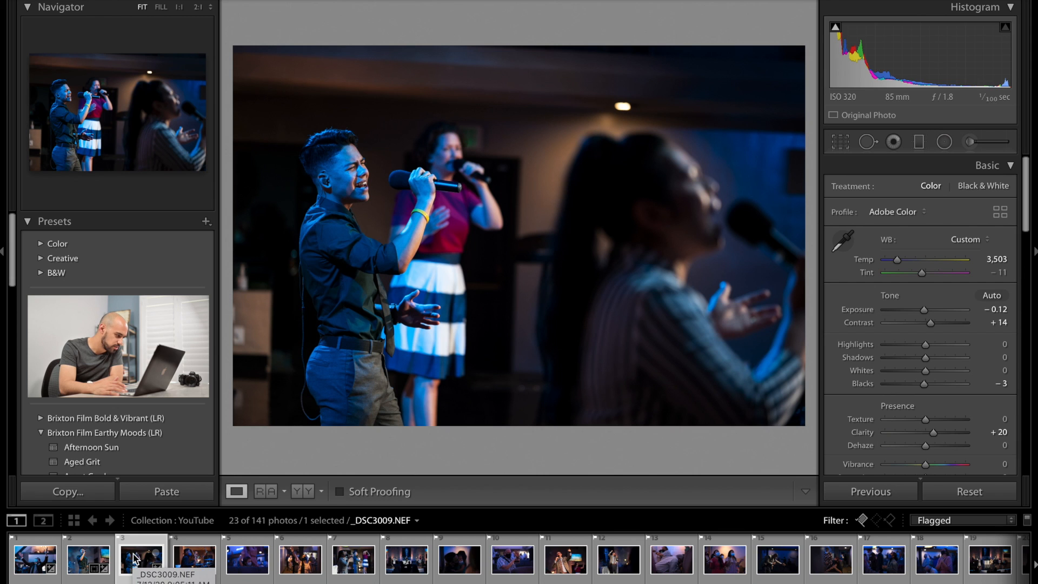
pyautogui.press('\\')
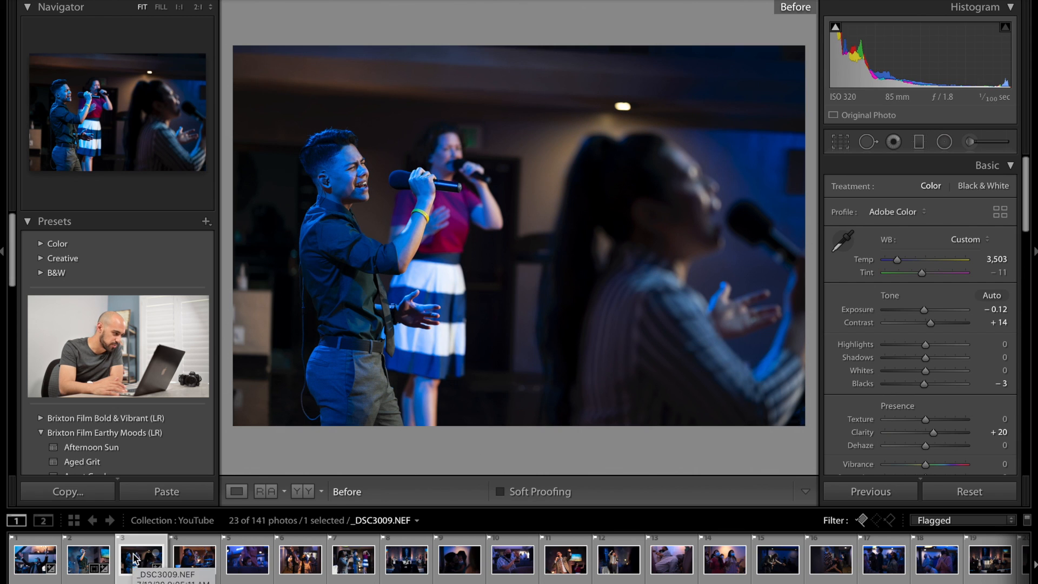
pyautogui.press('\\')
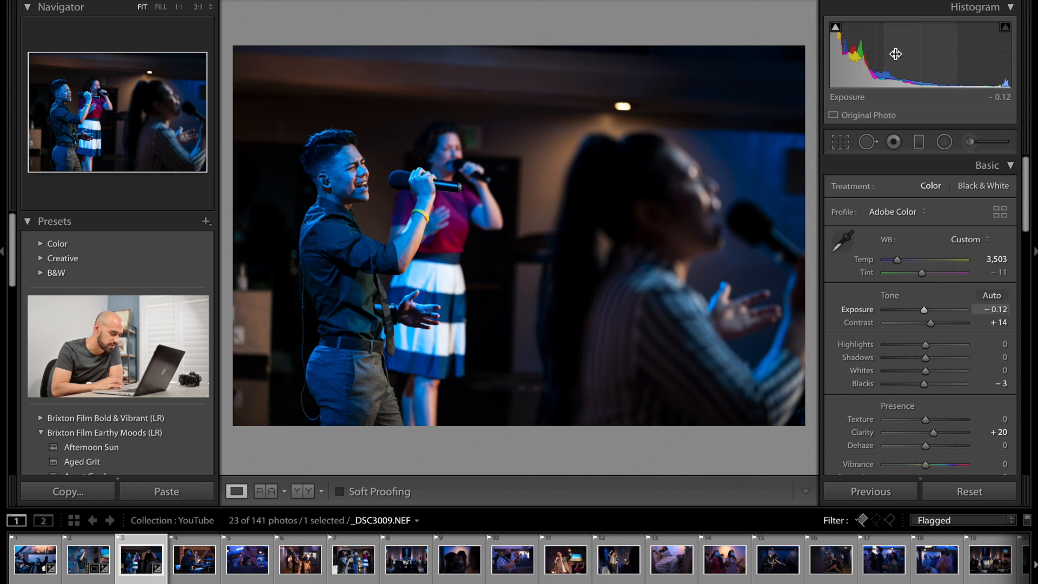
pyautogui.moveTo(895, 54); pyautogui.dragTo(921, 54)
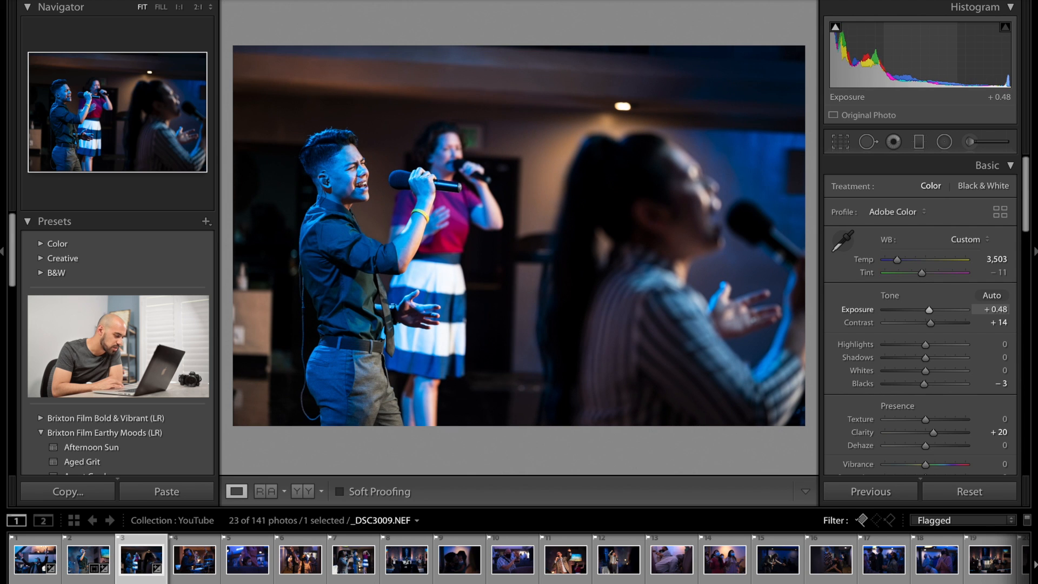
# Straighten the photo of the singers by rotating the crop to about −3.07 degrees, then fine-tune the angle slightly.
pyautogui.click(841, 142)
pyautogui.moveTo(813, 66); pyautogui.dragTo(810, 46)
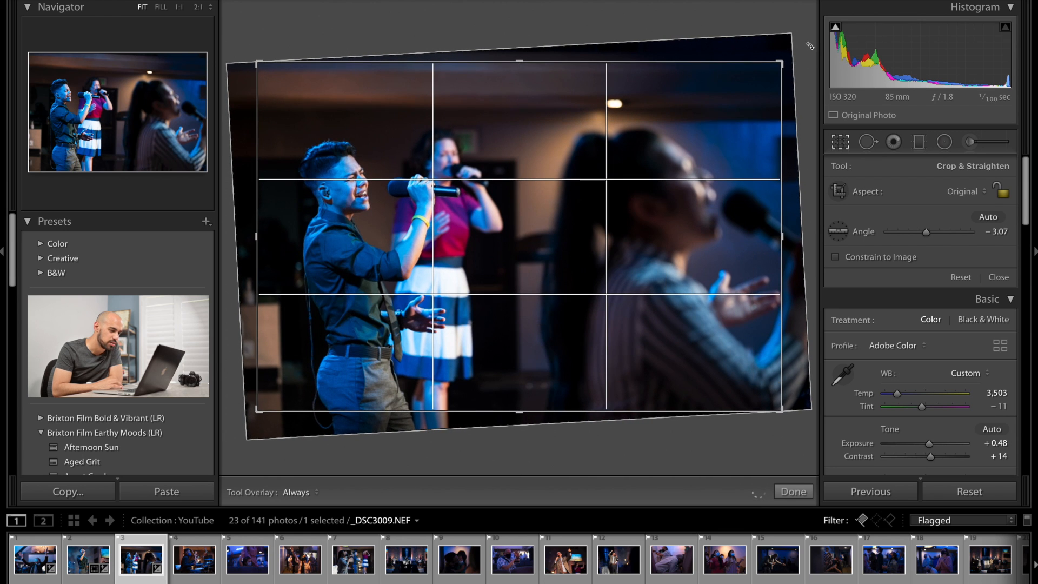
pyautogui.press('Return')
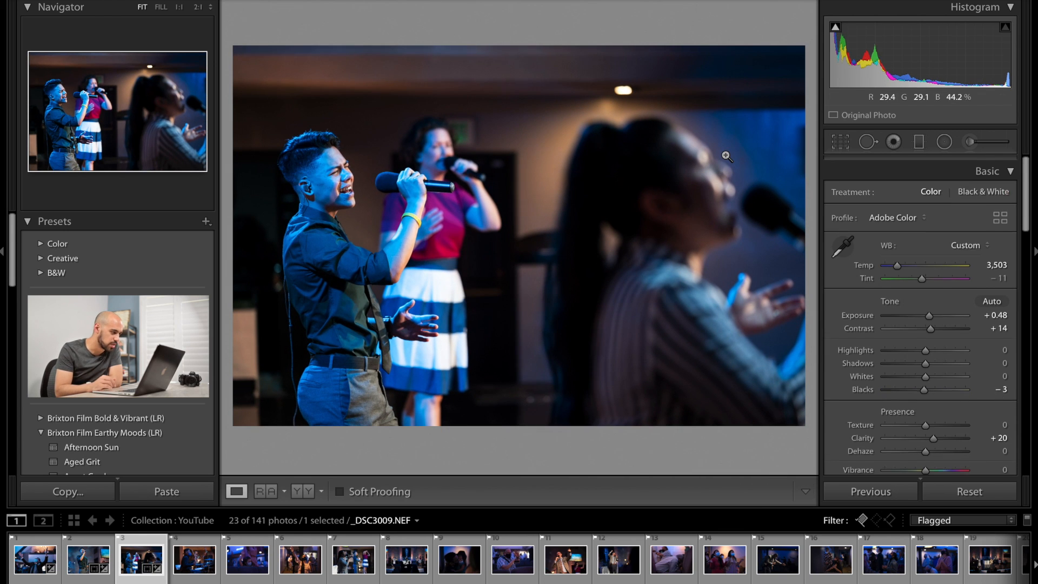
pyautogui.click(841, 141)
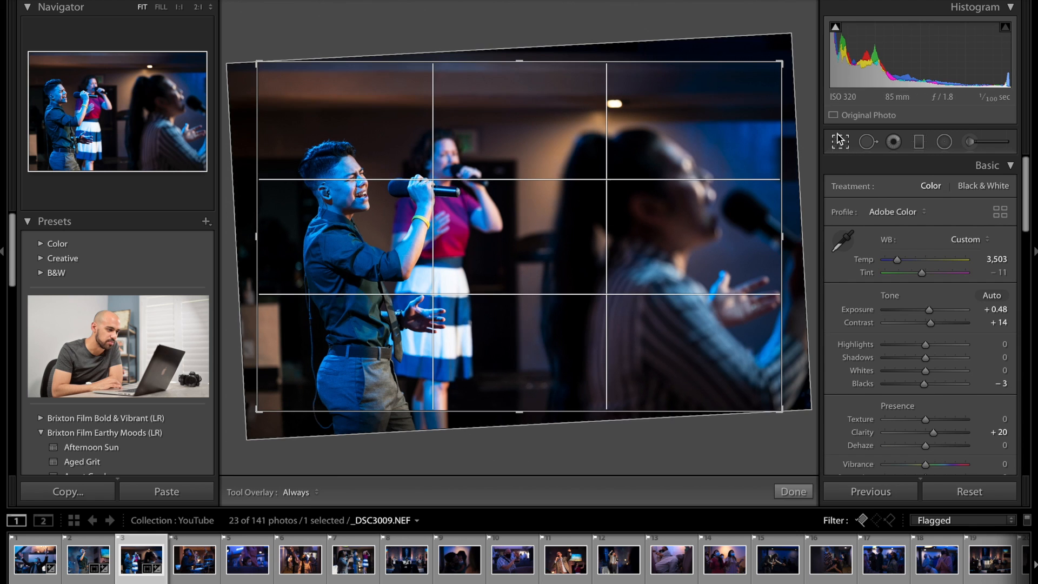
pyautogui.moveTo(806, 76); pyautogui.dragTo(807, 81)
pyautogui.press('Return')
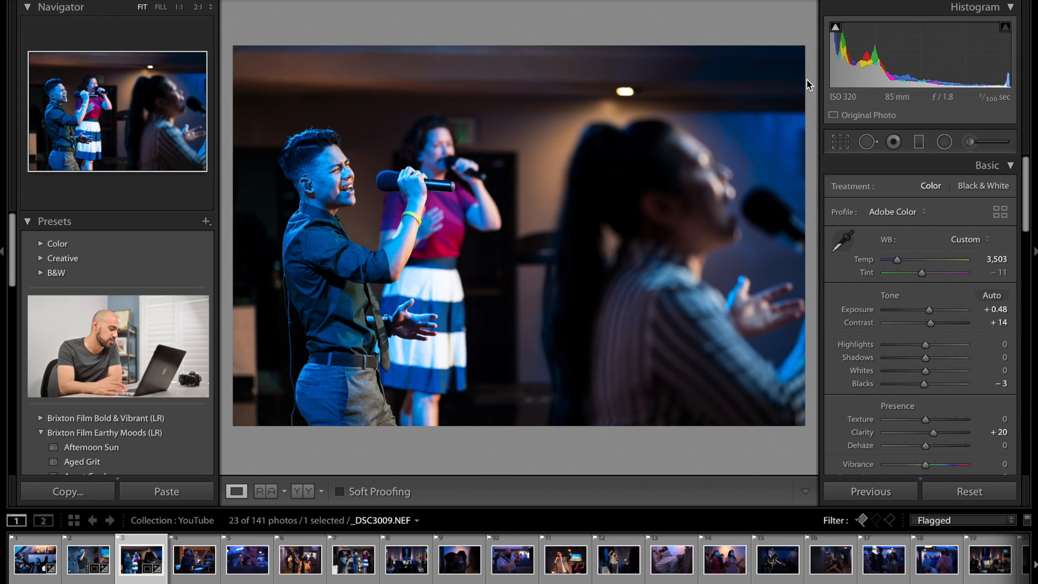
# Compare the straightened photo with its unedited version and reduce its exposure to +0.28.
pyautogui.press('\\')
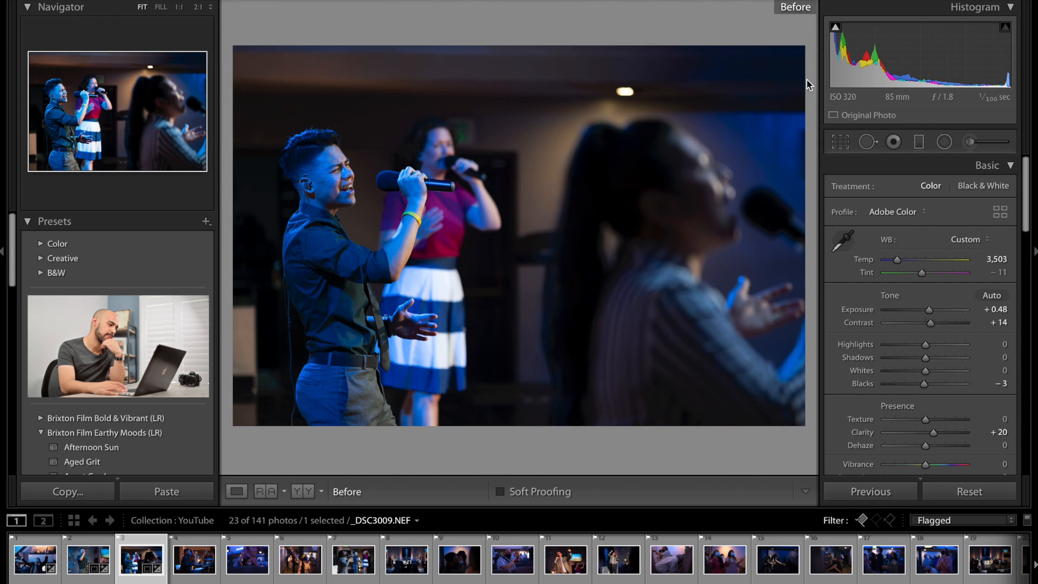
pyautogui.press('\\')
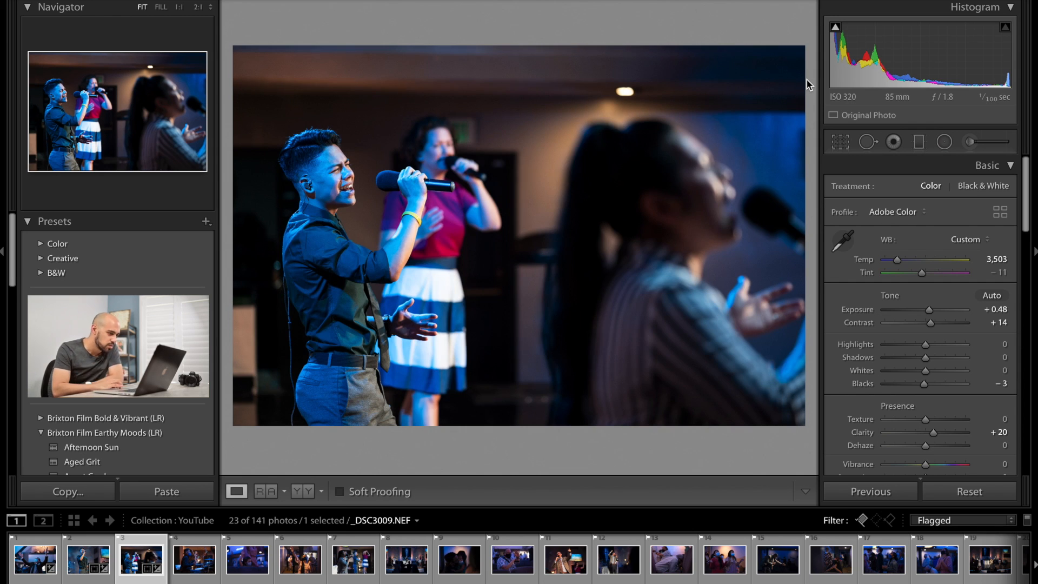
pyautogui.moveTo(920, 56); pyautogui.dragTo(927, 34)
# Synchronize the develop settings of _DSC3009.NEF to the drummer photo _DSC3022.NEF.
pyautogui.press('Right')
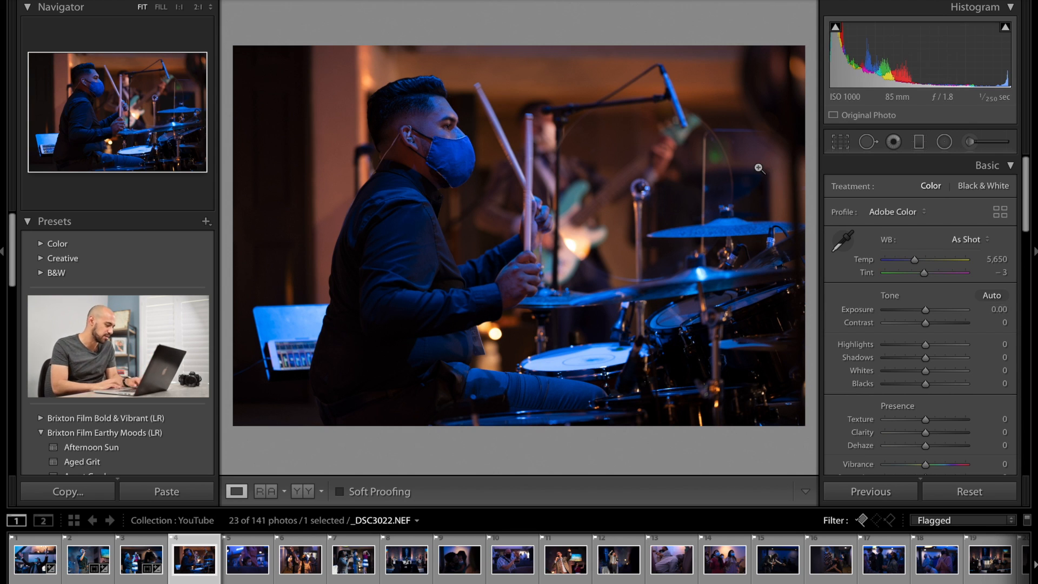
pyautogui.click(132, 562)
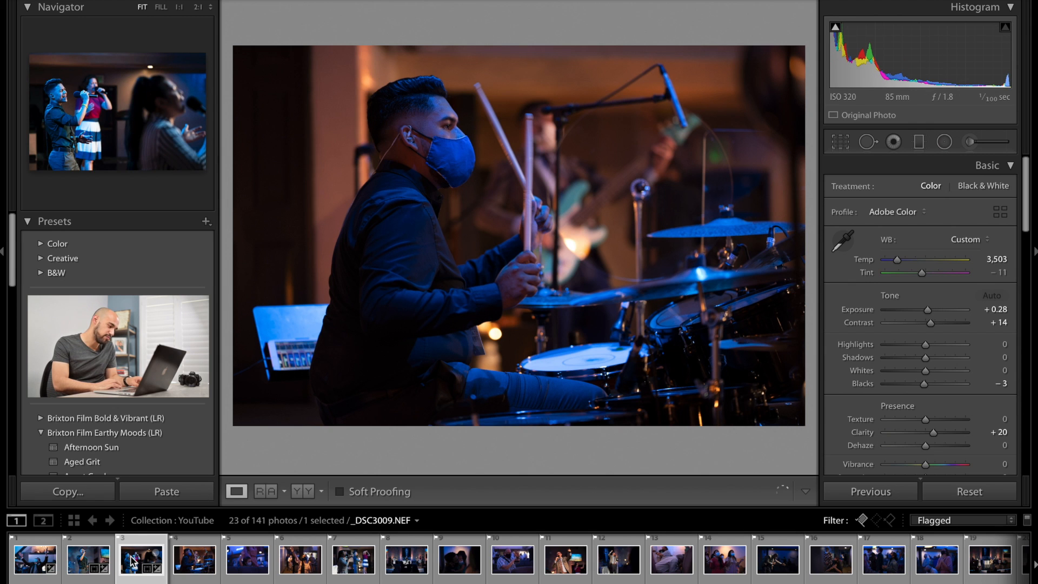
pyautogui.keyDown('shift'); pyautogui.click(185, 563); pyautogui.keyUp('shift')
pyautogui.press('ctrl')
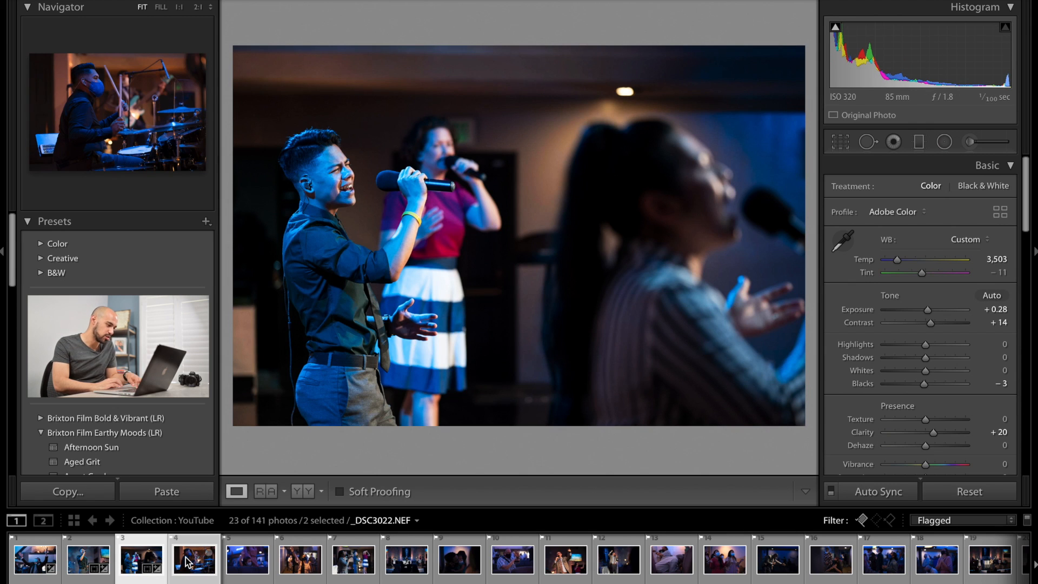
pyautogui.hotkey('ctrl', 'shift', 's')
pyautogui.click(749, 359)
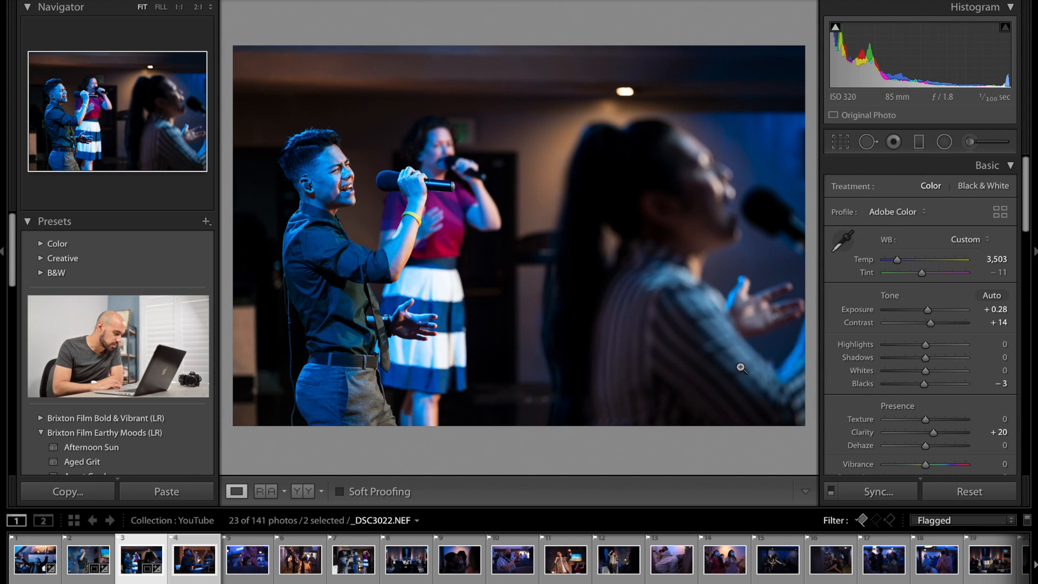
# Show only the drummer photo, compare it with its original and raise its exposure to +0.56.
pyautogui.click(229, 568)
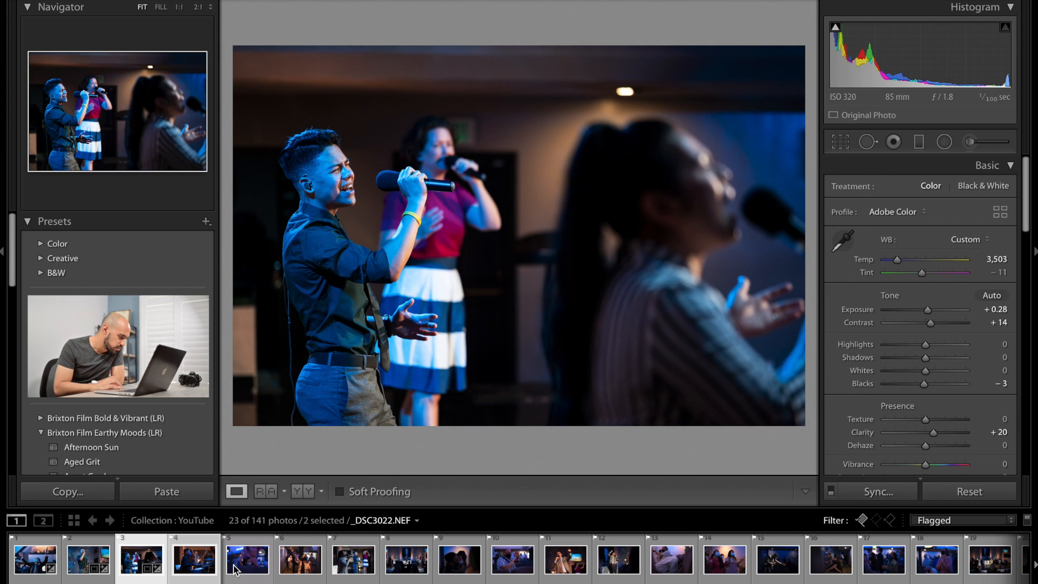
pyautogui.click(192, 565)
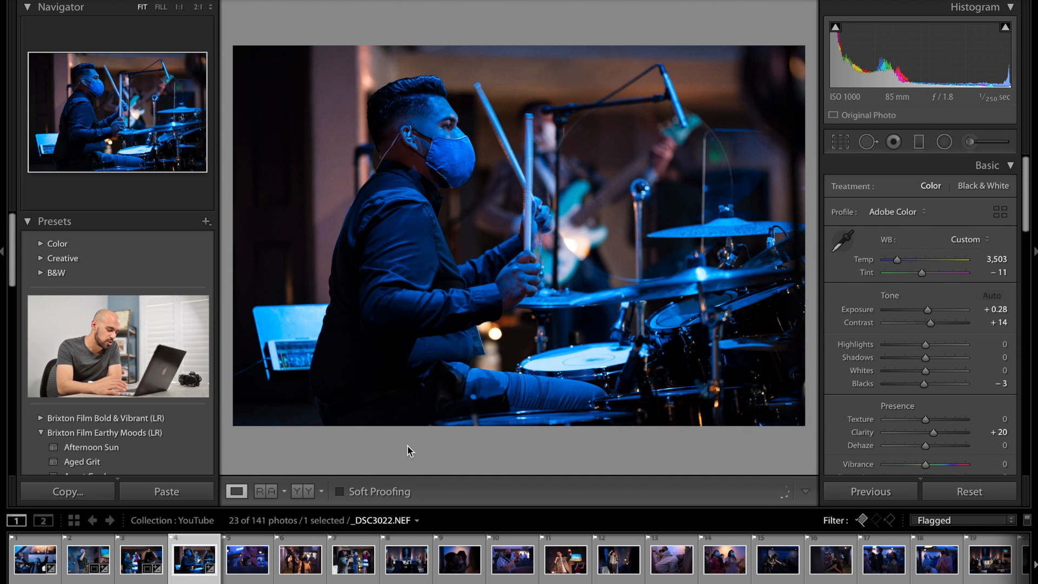
pyautogui.press('\\')
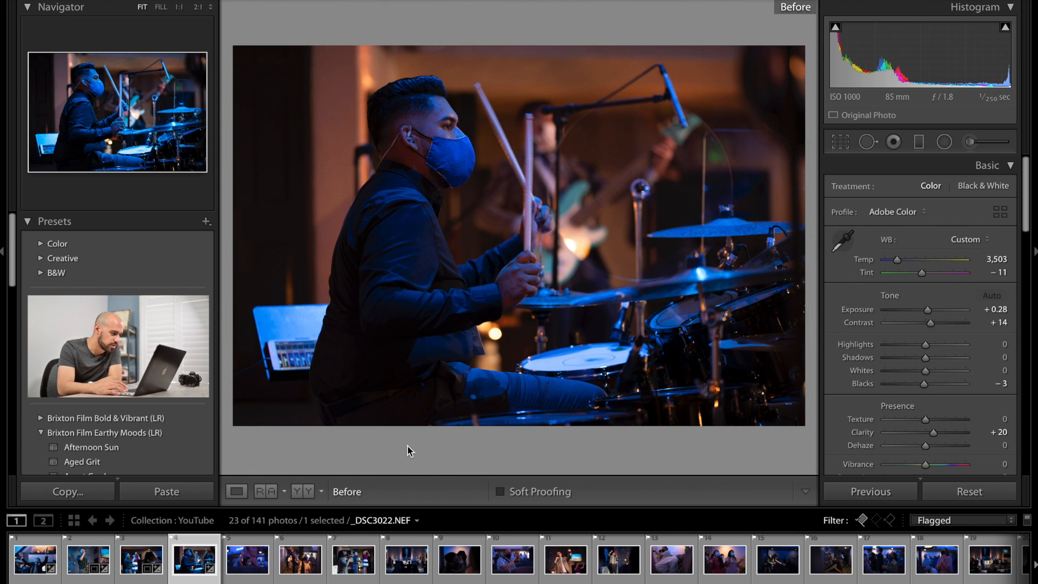
pyautogui.press('\\')
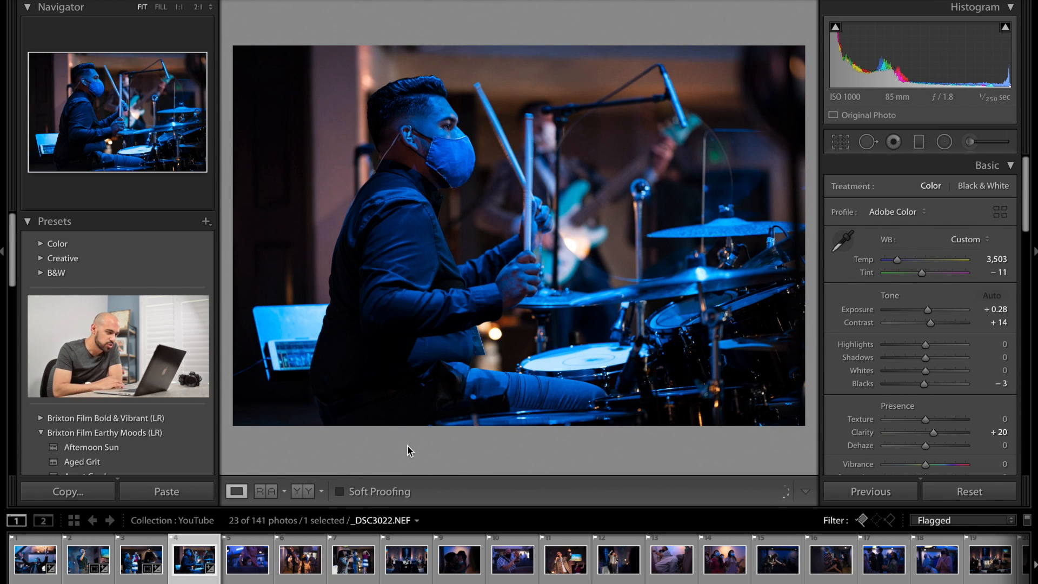
pyautogui.moveTo(918, 43)
pyautogui.mouseDown()
pyautogui.moveTo(943, 44)
pyautogui.moveTo(913, 42)
pyautogui.mouseUp()
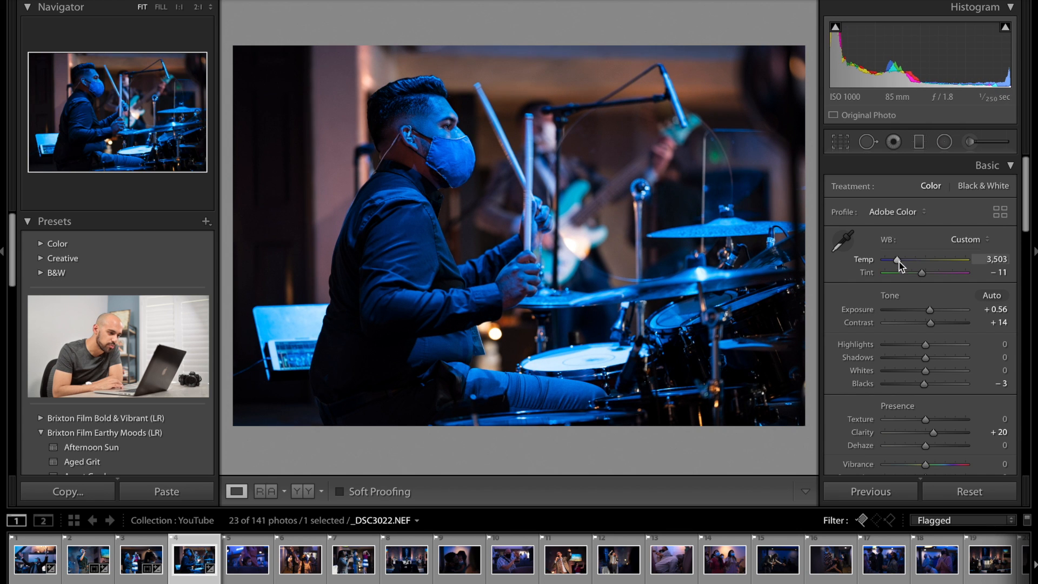
# Warm the drummer photo's white balance, trying a temperature of 4,085, undoing it and setting 4,886.
pyautogui.moveTo(899, 260); pyautogui.dragTo(902, 262)
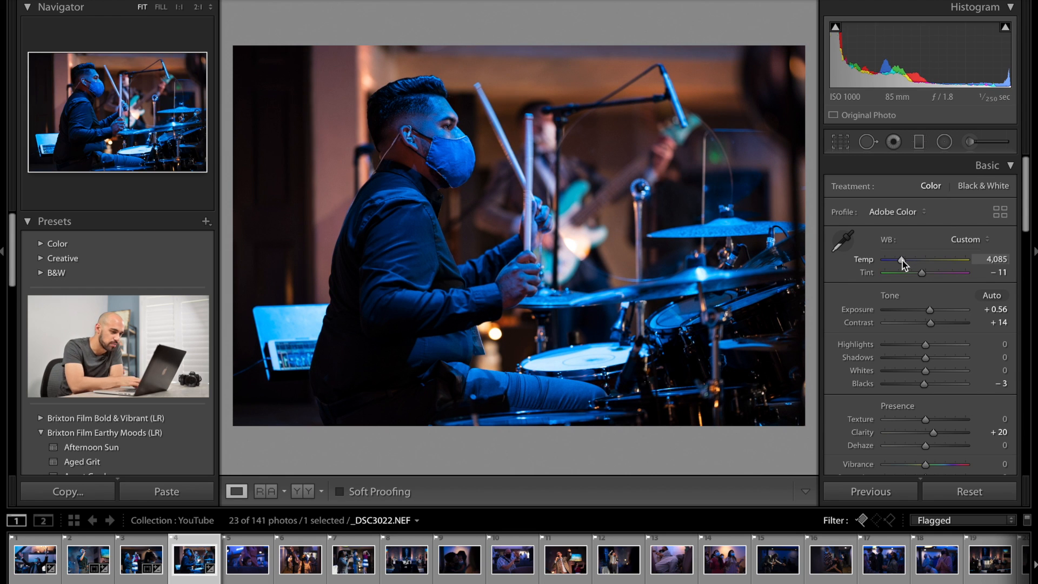
pyautogui.hotkey('ctrl', 'z')
pyautogui.moveTo(899, 262); pyautogui.dragTo(910, 262)
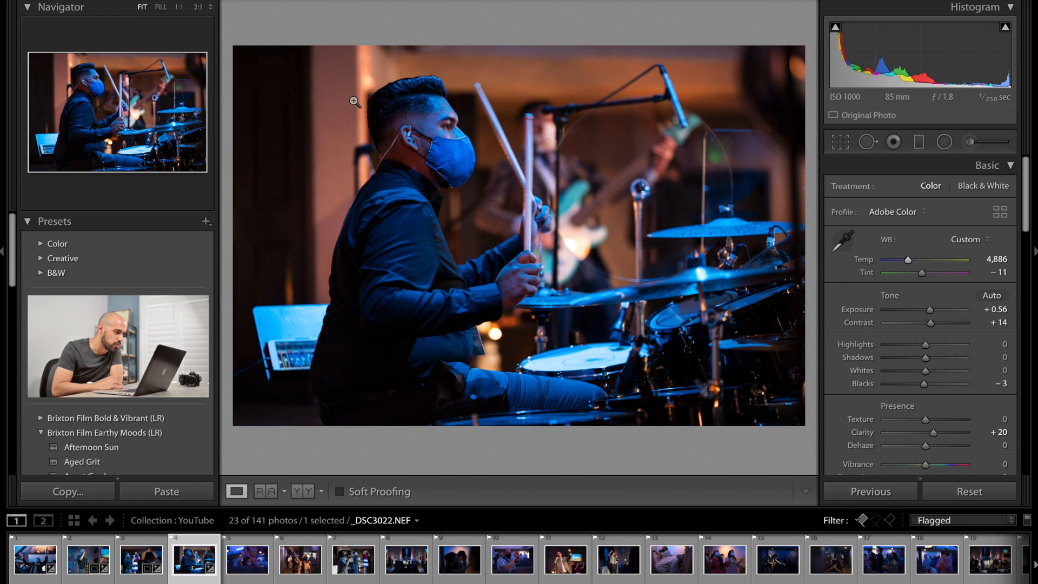
# Reduce the wall's saturation with the targeted adjustment tool to Red −10 and Orange −32, and compare with the original.
pyautogui.scroll(-4, 871, 332)
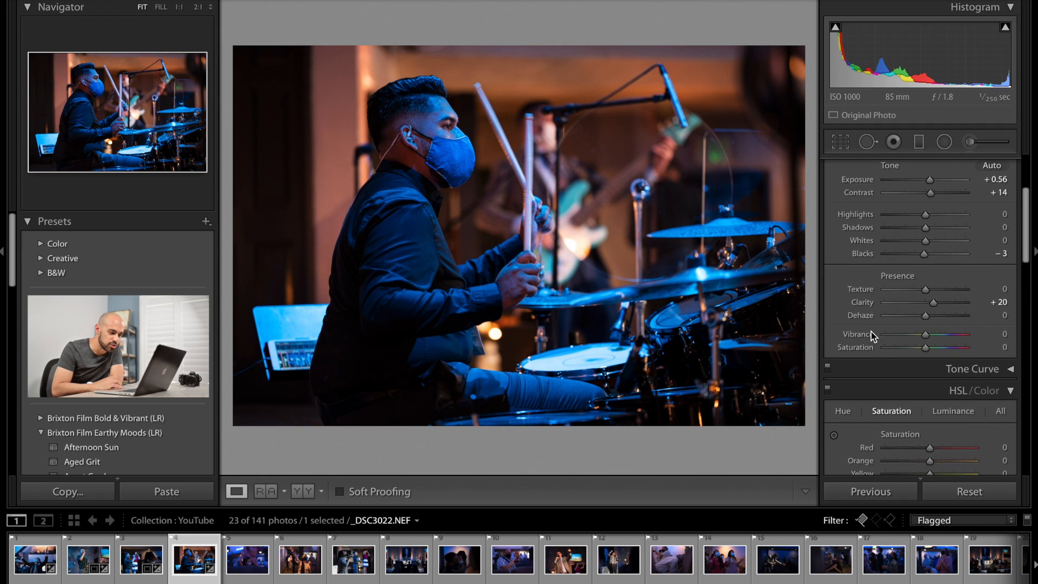
pyautogui.scroll(-1, 871, 332)
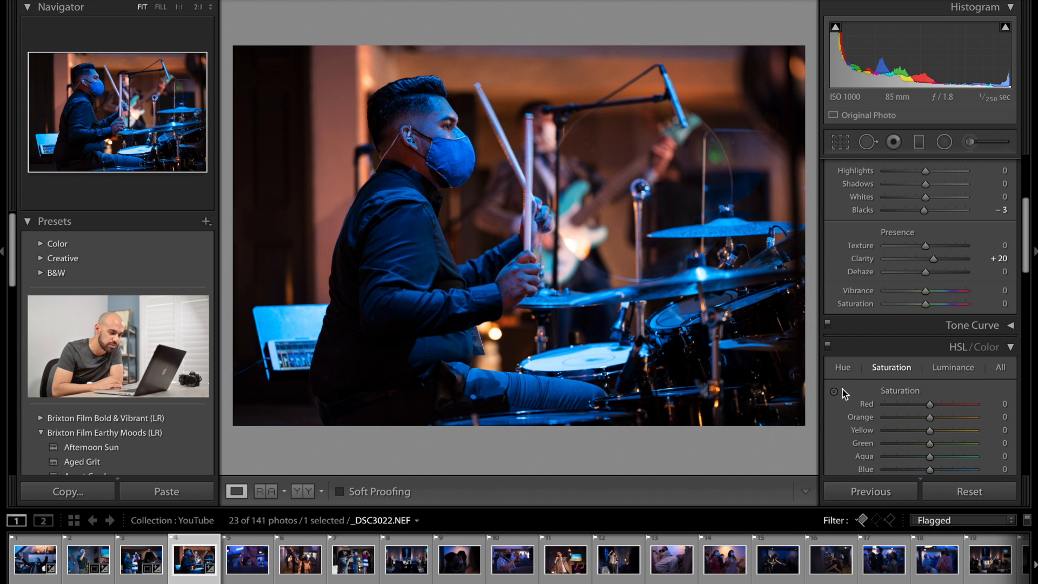
pyautogui.click(834, 391)
pyautogui.moveTo(502, 65); pyautogui.dragTo(502, 75)
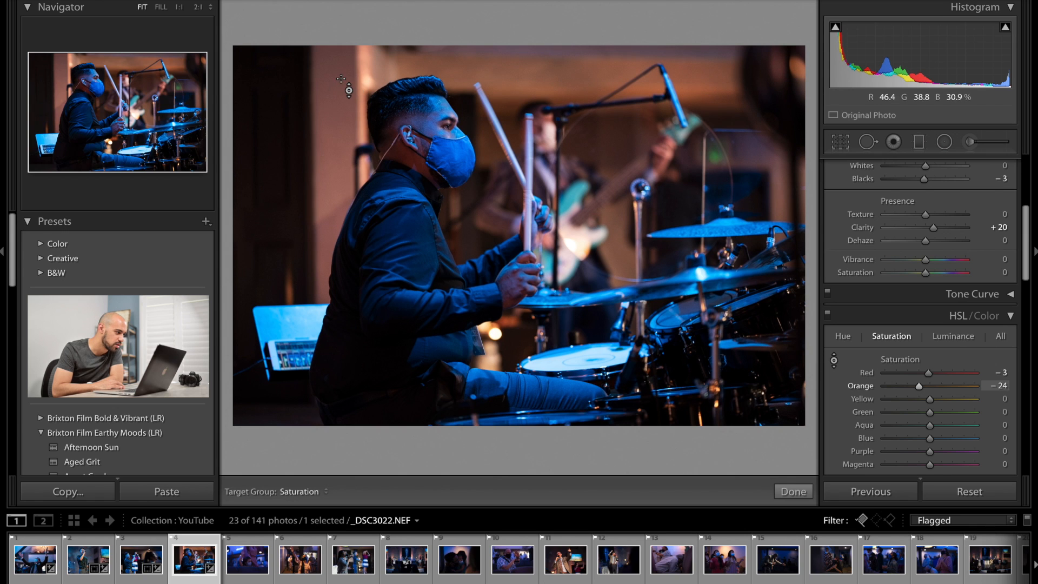
pyautogui.moveTo(341, 79); pyautogui.dragTo(341, 83)
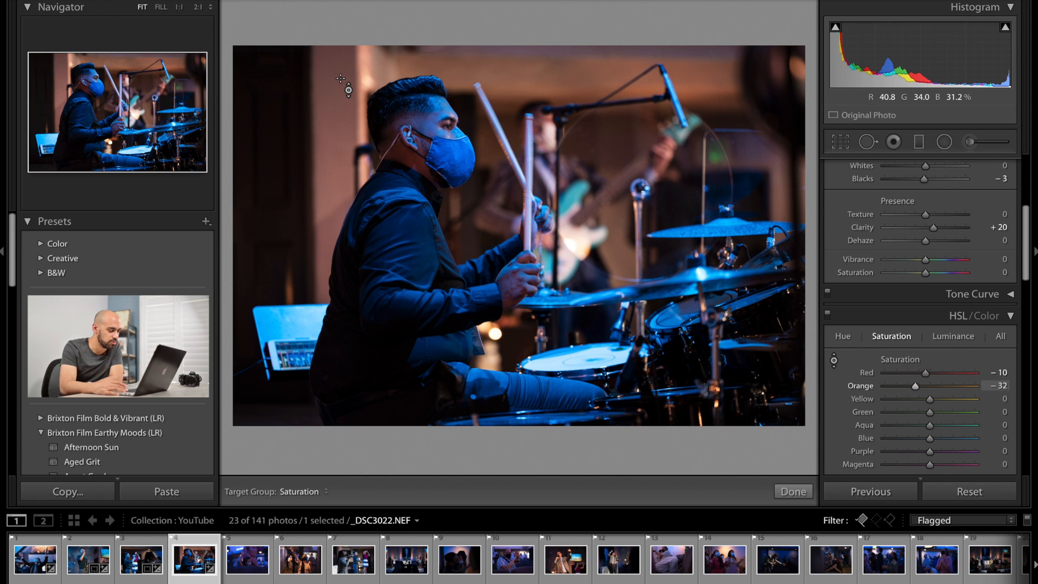
pyautogui.press('\\')
pyautogui.press('\\')
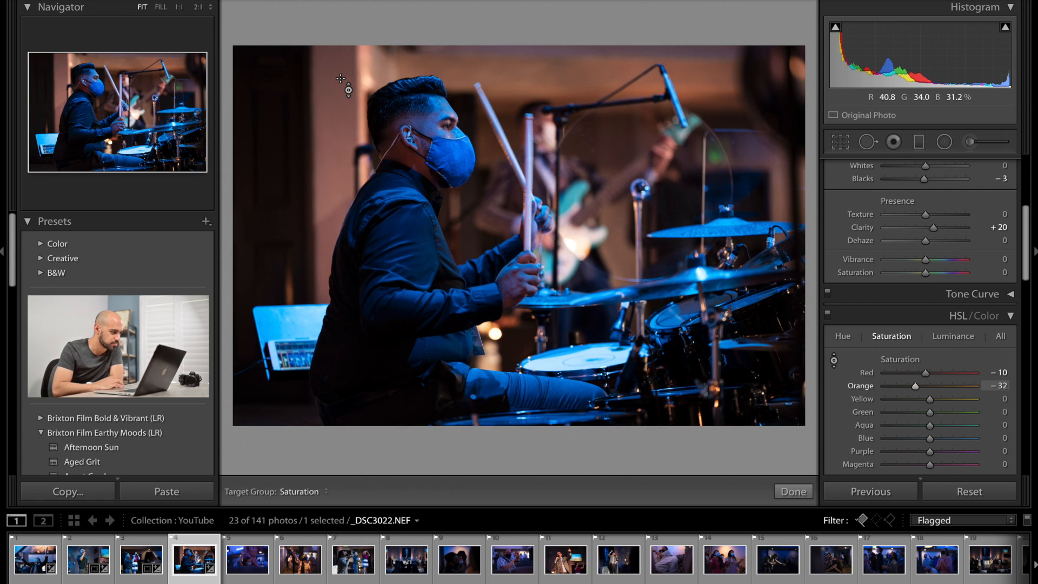
# Synchronize the develop settings of the first photo, the man with both arms raised, to the photo of the girl, _DSC3030.NEF.
pyautogui.click(246, 557)
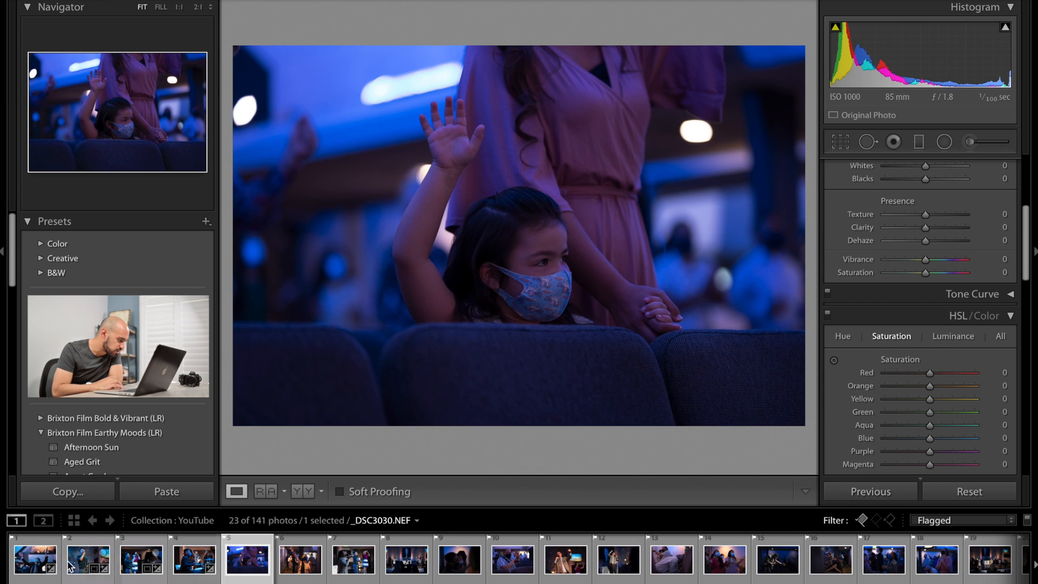
pyautogui.click(35, 560)
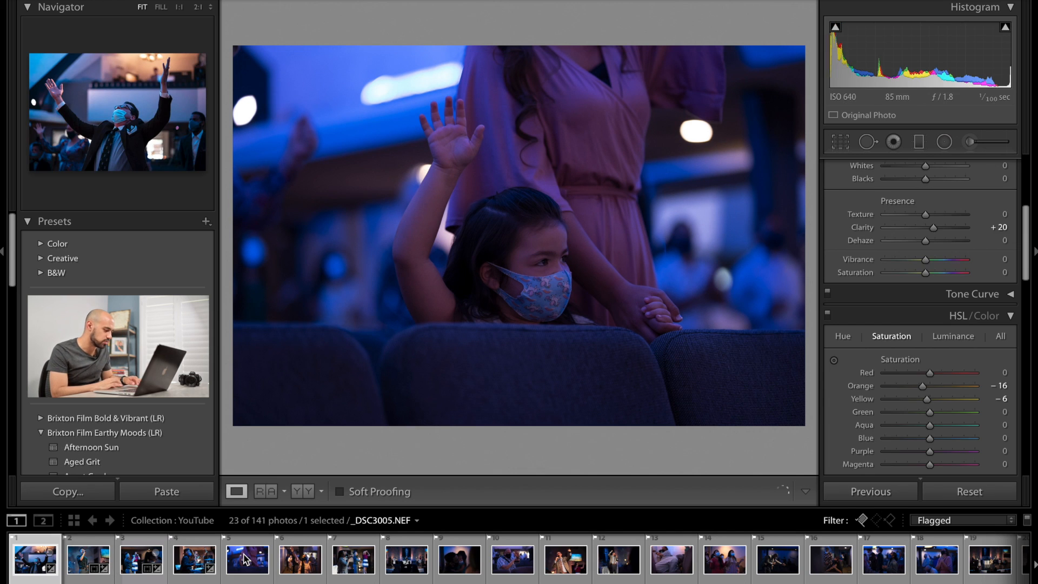
pyautogui.click(238, 558)
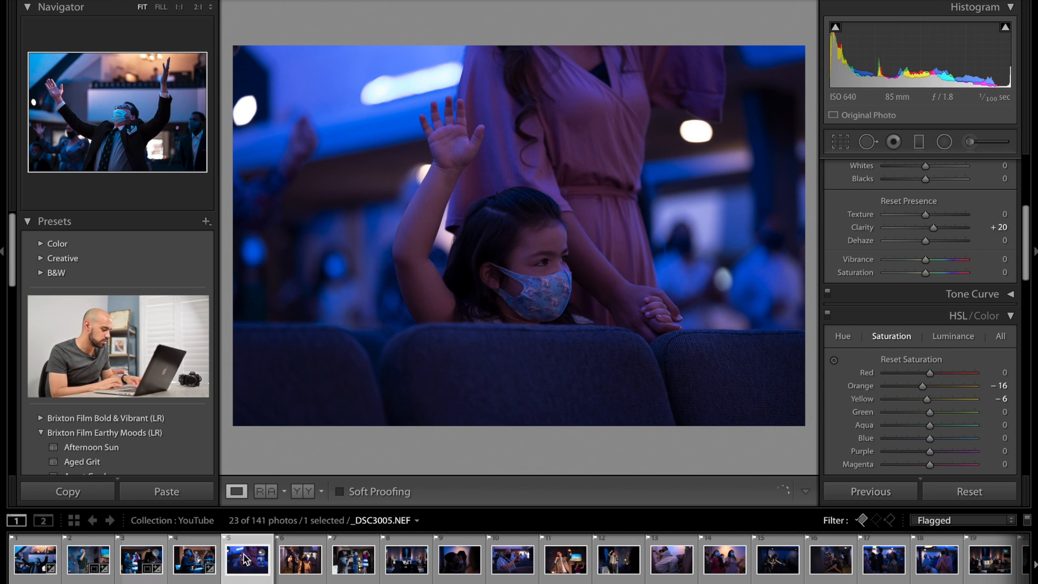
pyautogui.click(24, 560)
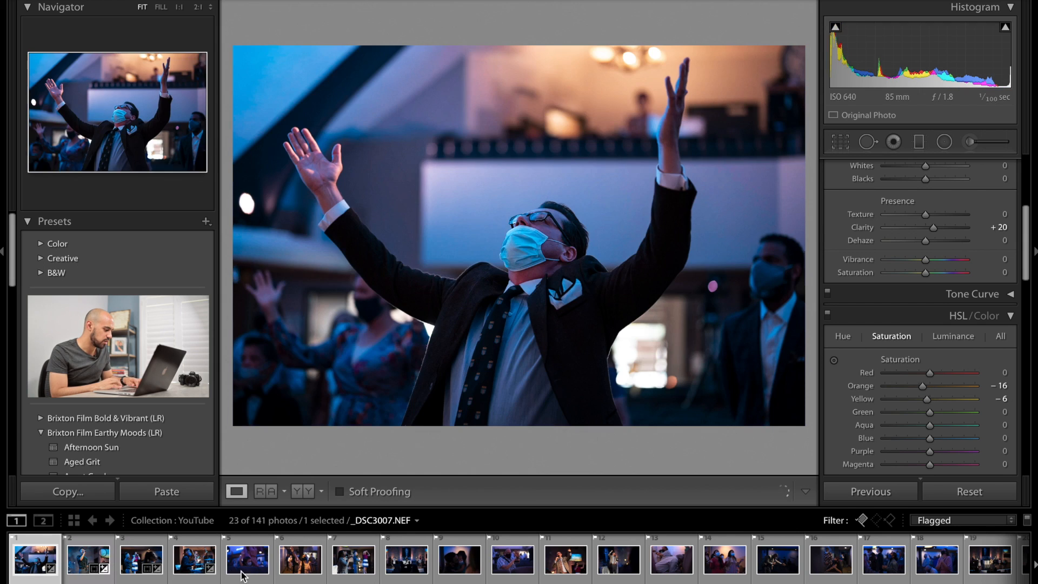
pyautogui.keyDown('ctrl'); pyautogui.click(249, 568); pyautogui.keyUp('ctrl')
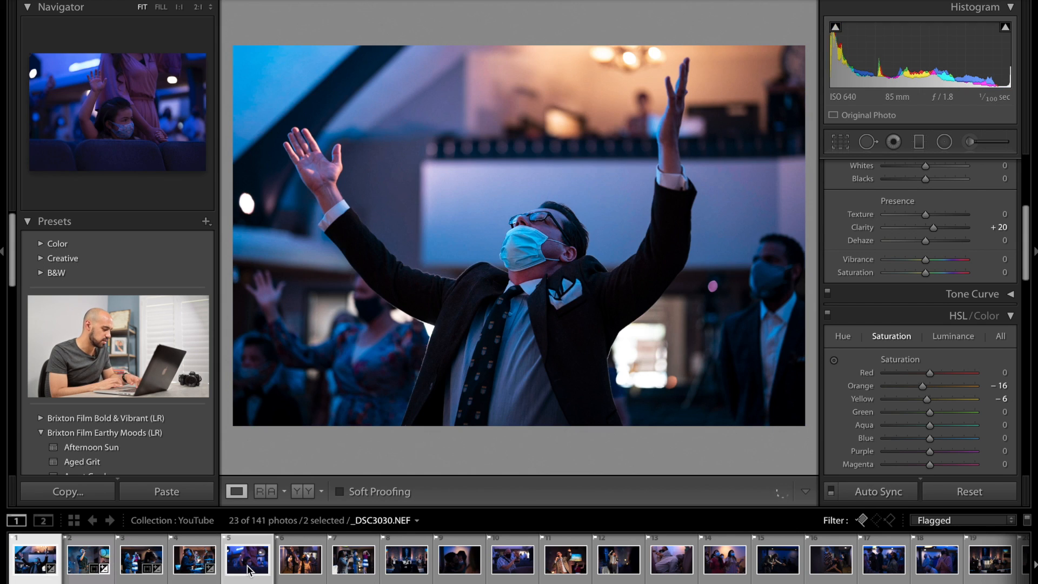
pyautogui.press('super+shift+s')
pyautogui.press('Return')
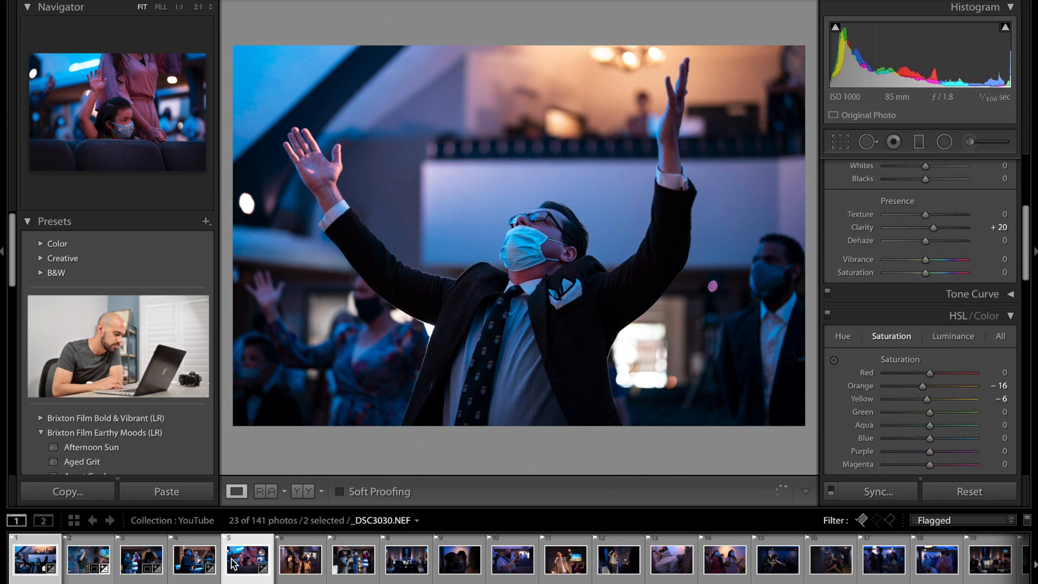
# Show only the photo of the girl and raise its exposure to +0.86.
pyautogui.press('Right')
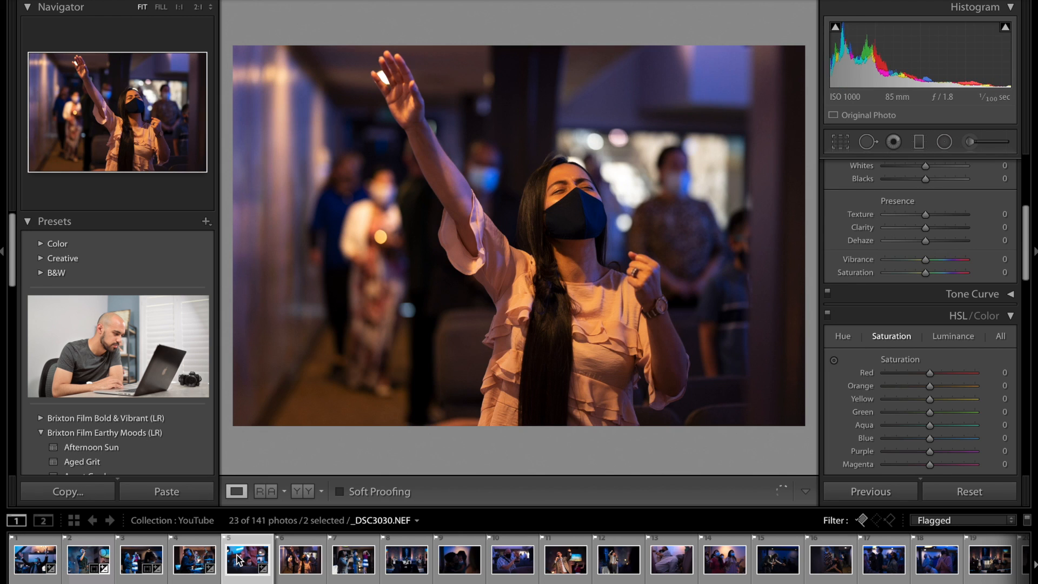
pyautogui.click(238, 560)
pyautogui.click(238, 559)
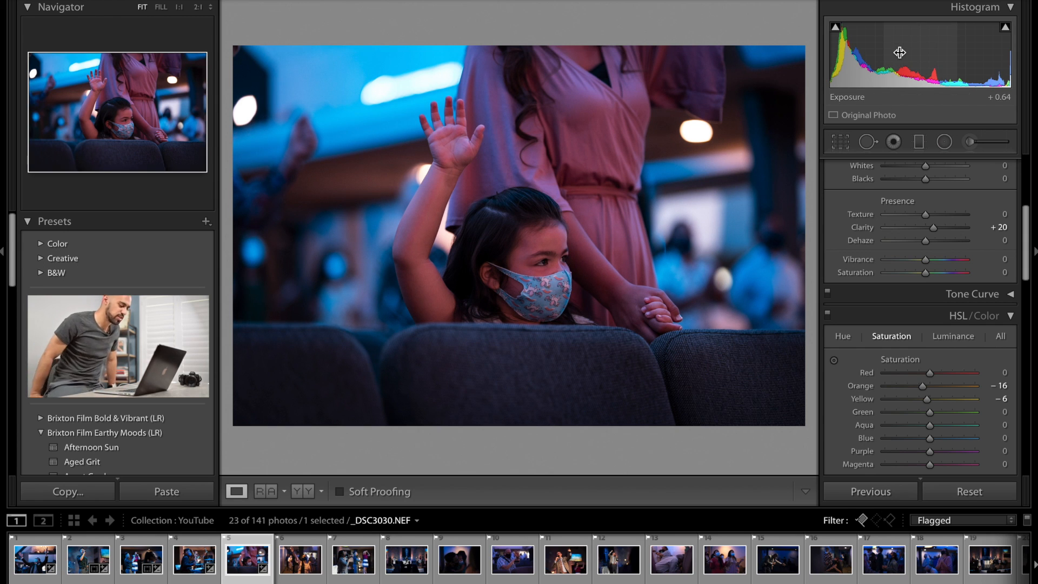
pyautogui.moveTo(912, 35)
pyautogui.mouseDown()
pyautogui.moveTo(941, 34)
pyautogui.moveTo(924, 35)
pyautogui.mouseUp()
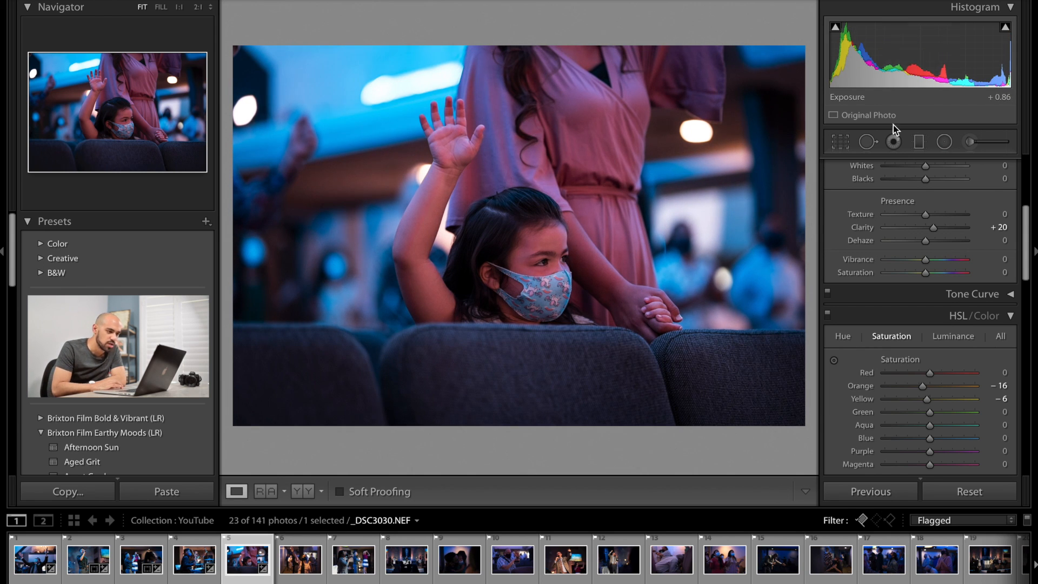
# Crop the girl photo more tightly at the 2 x 3 / 4 x 6 aspect, trimming its left side and the seats along the lower edge.
pyautogui.click(840, 142)
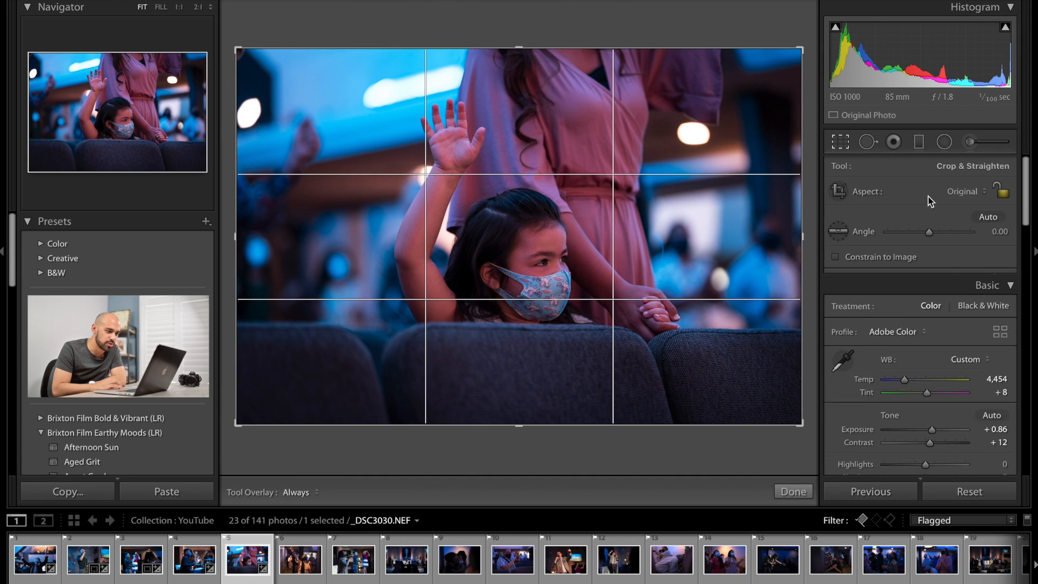
pyautogui.click(957, 189)
pyautogui.click(920, 253)
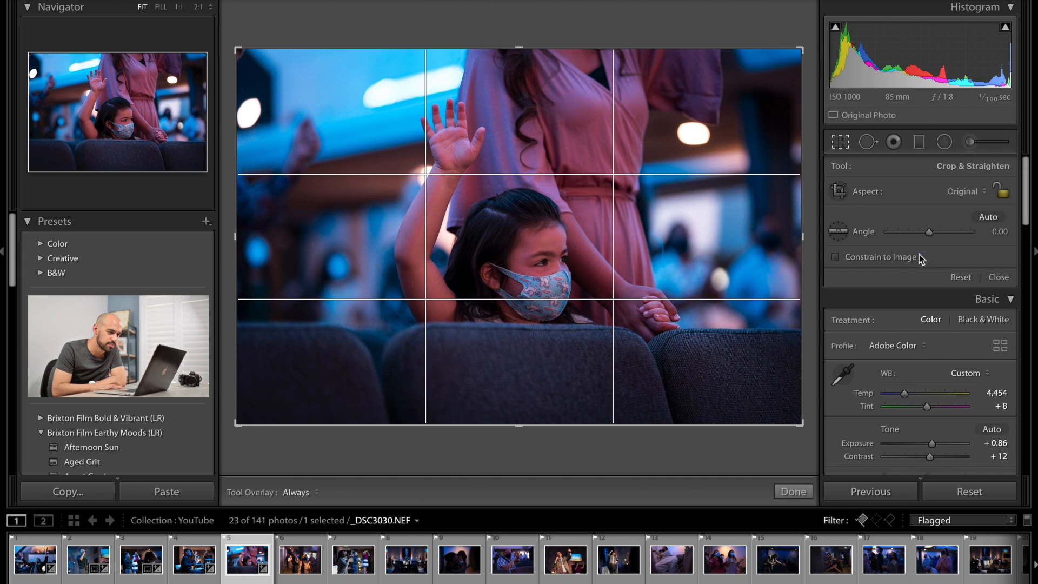
pyautogui.click(968, 191)
pyautogui.click(928, 200)
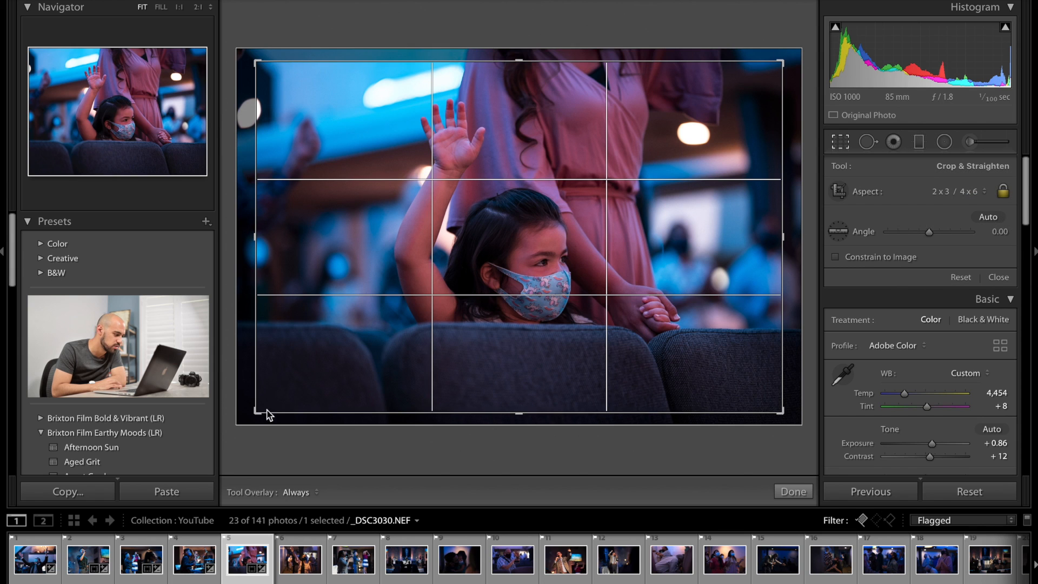
pyautogui.moveTo(375, 293); pyautogui.dragTo(349, 317)
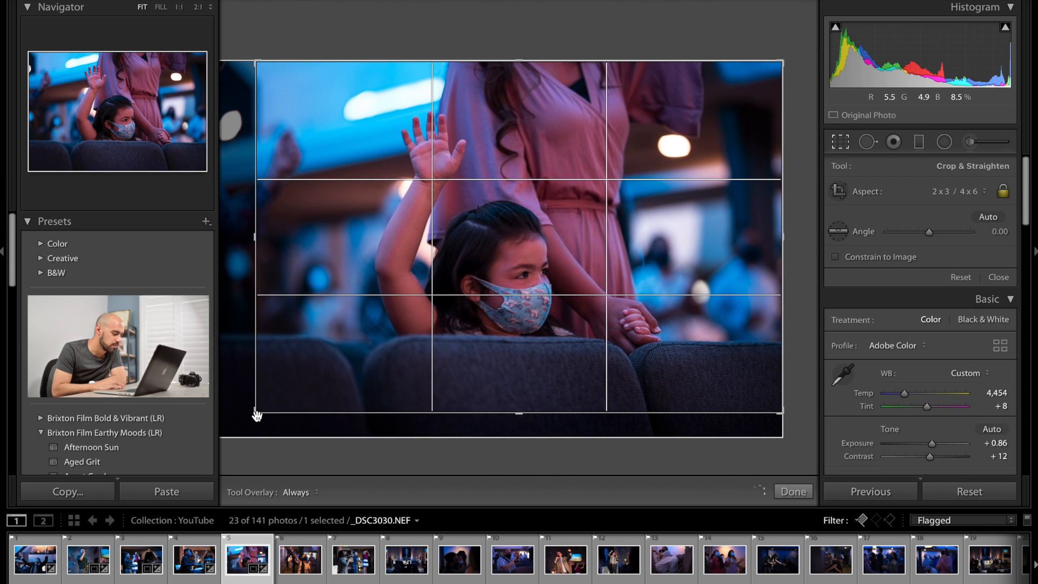
pyautogui.moveTo(258, 410); pyautogui.dragTo(266, 406)
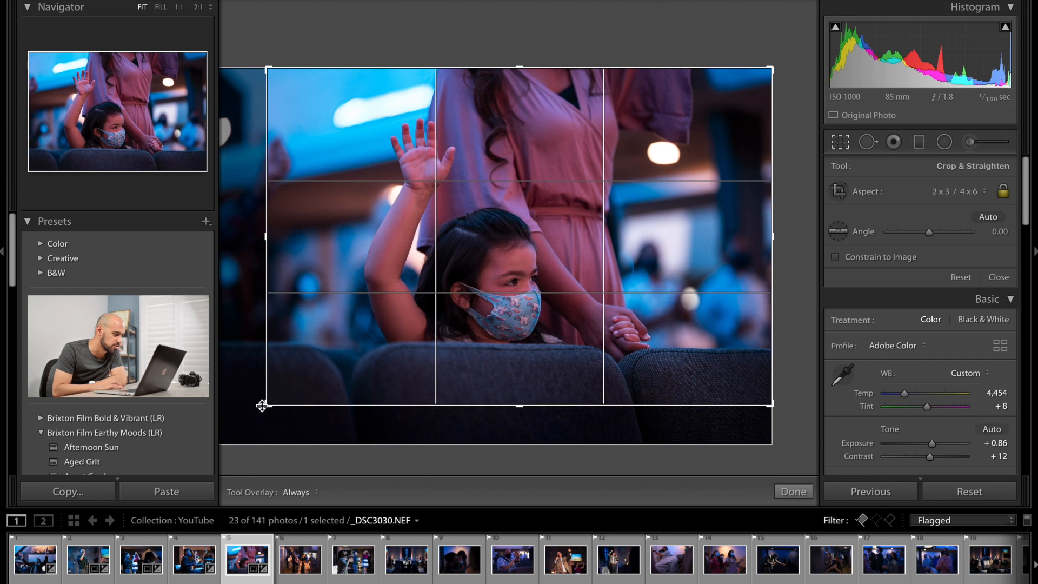
pyautogui.moveTo(267, 406); pyautogui.dragTo(281, 396)
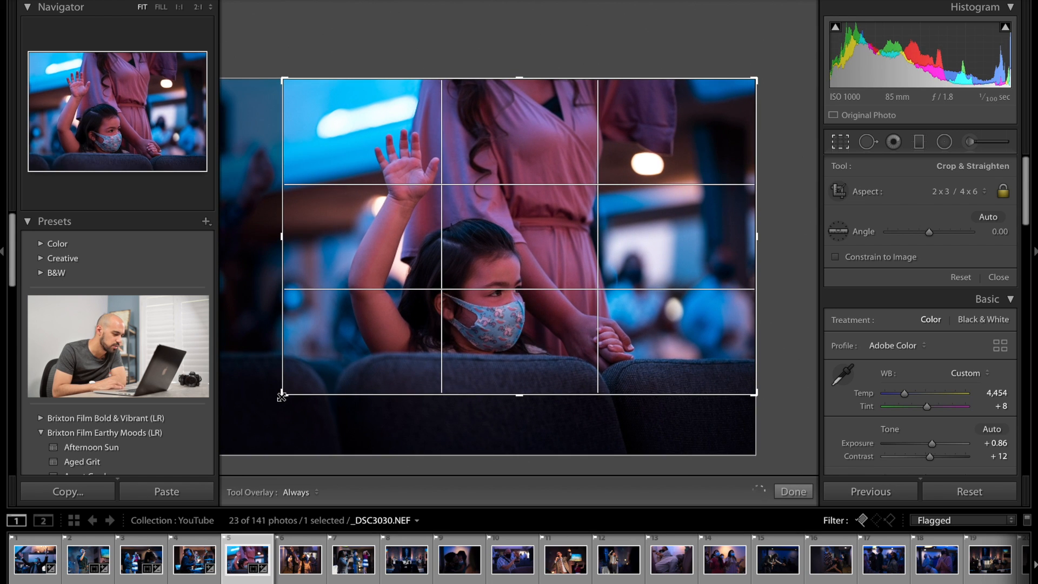
pyautogui.click(792, 491)
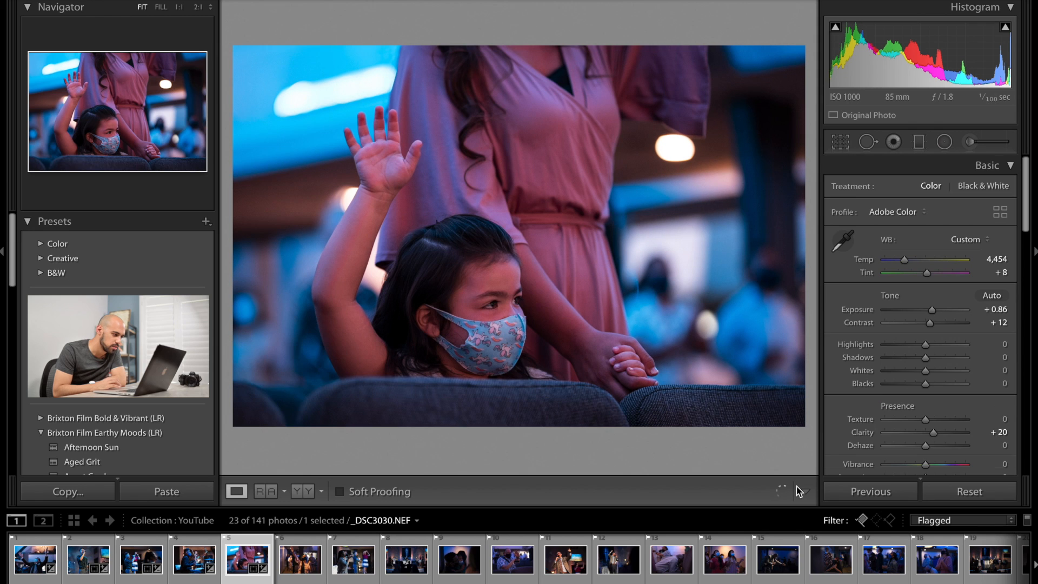
# Set the girl photo's exposure to +0.94 and its blacks to −15.
pyautogui.moveTo(929, 40); pyautogui.dragTo(928, 51)
pyautogui.moveTo(925, 386); pyautogui.dragTo(920, 386)
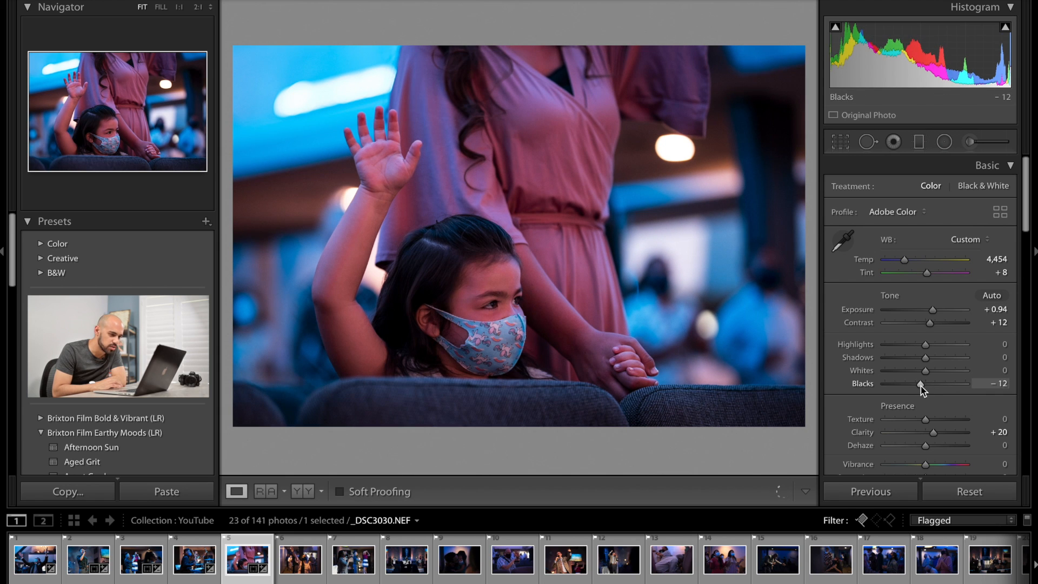
pyautogui.moveTo(920, 385); pyautogui.dragTo(920, 385)
# Strengthen the girl photo's post-crop vignette to an amount of −16.
pyautogui.scroll(-5, 919, 387)
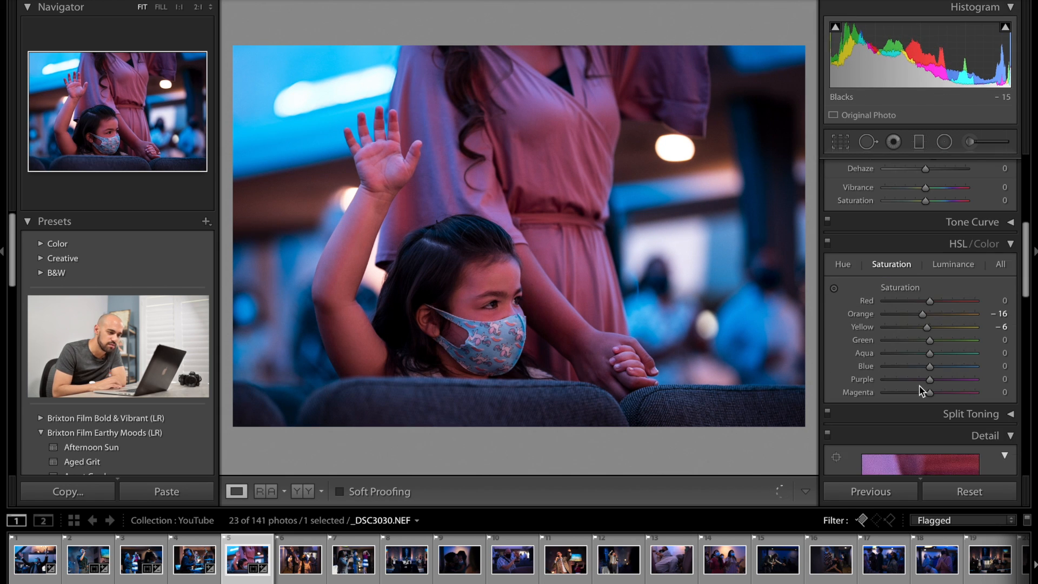
pyautogui.scroll(-5, 919, 379)
pyautogui.scroll(3, 914, 352)
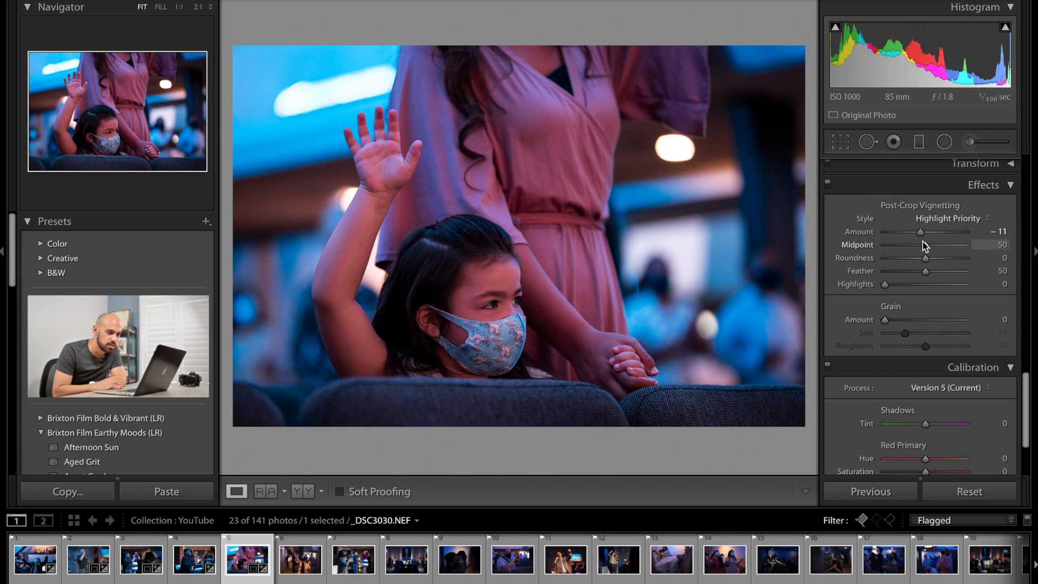
pyautogui.moveTo(920, 234); pyautogui.dragTo(918, 234)
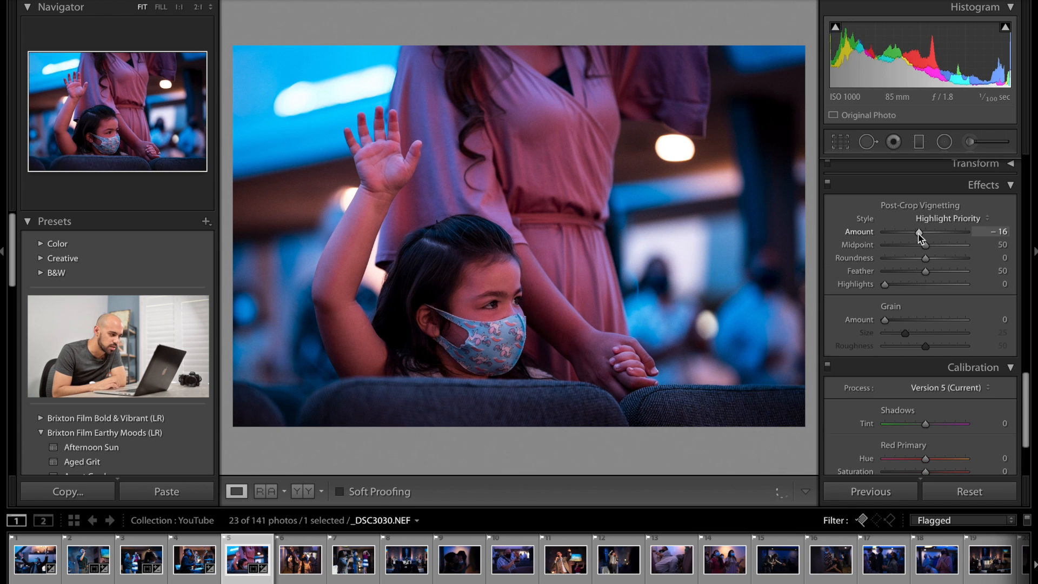
# Cool the girl photo's white balance, trying a temperature of 3,925, undoing it and setting 4,373, and compare with the original.
pyautogui.scroll(10, 919, 237)
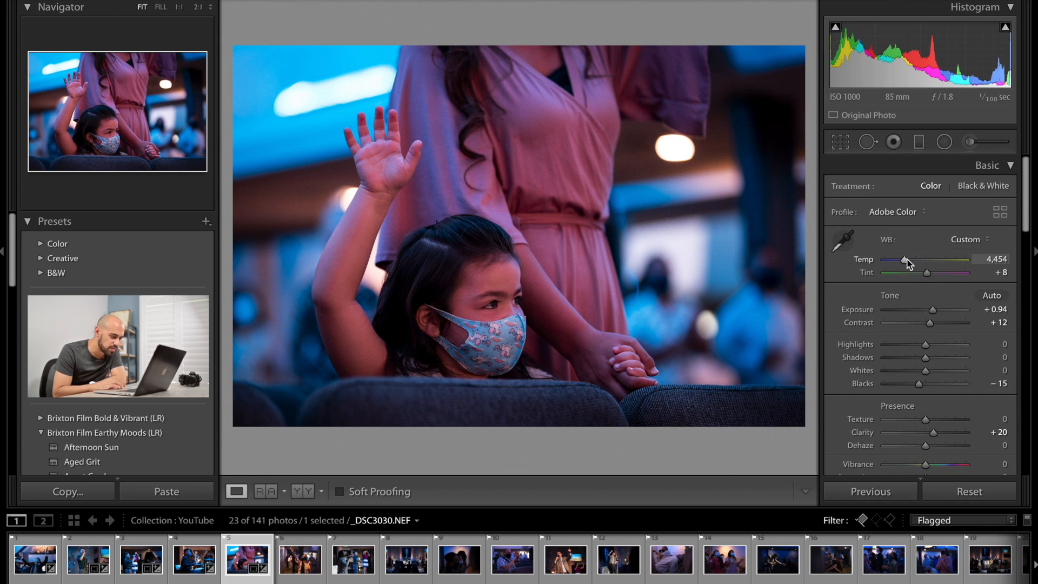
pyautogui.moveTo(906, 259); pyautogui.dragTo(903, 260)
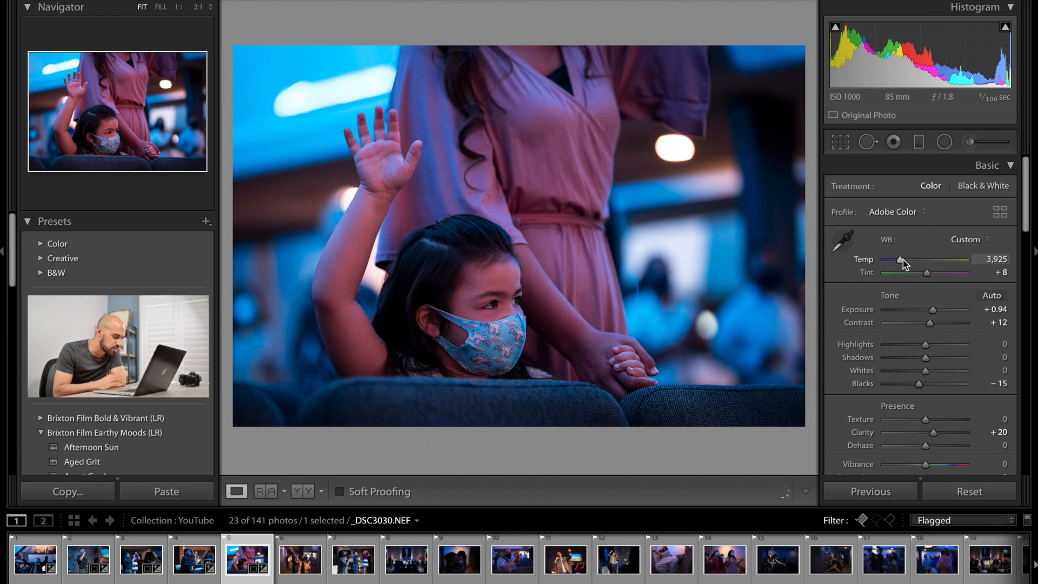
pyautogui.hotkey('ctrl', 'z')
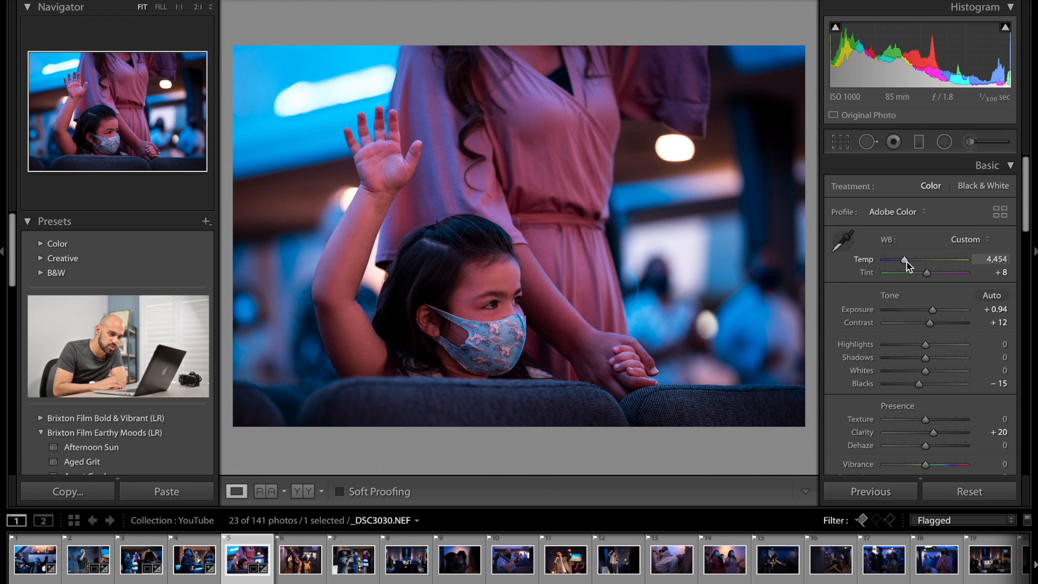
pyautogui.moveTo(906, 261); pyautogui.dragTo(905, 261)
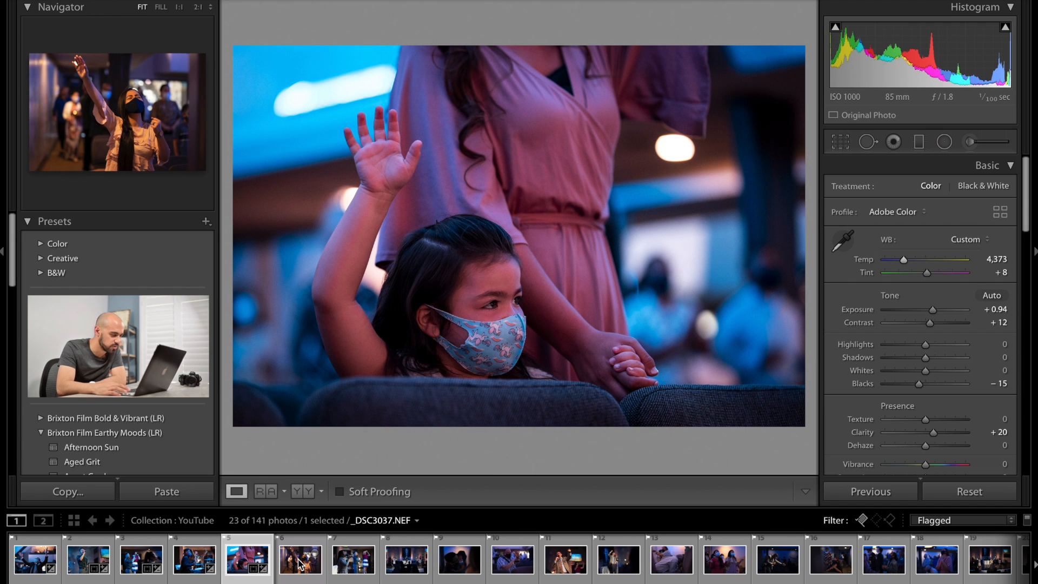
pyautogui.press('\\')
pyautogui.press('\\')
# Open _DSC3037.NEF, the woman with one raised arm, and set contrast to +10, clarity to +21 and exposure to +0.38.
pyautogui.click(299, 560)
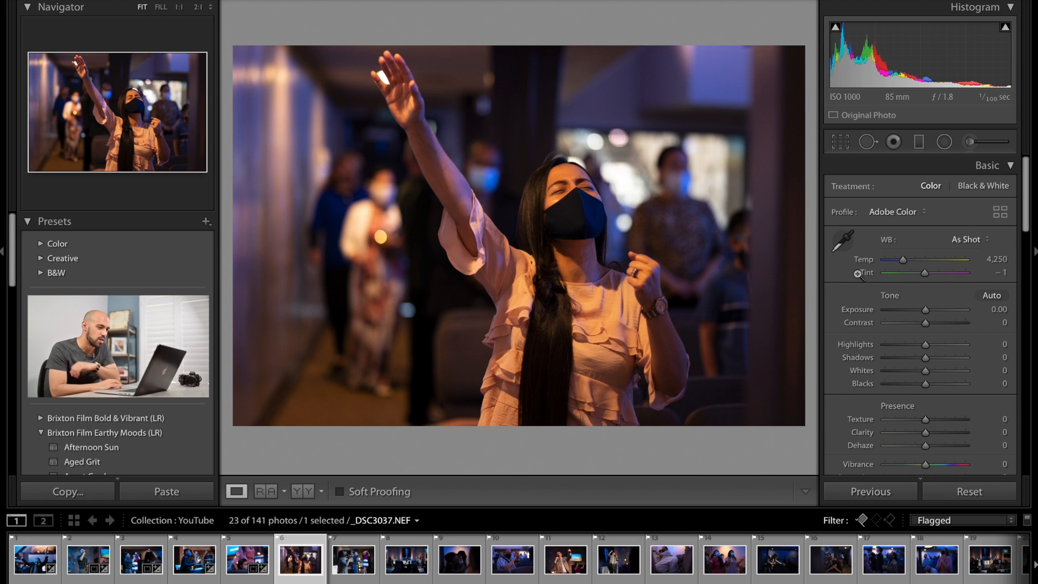
pyautogui.moveTo(926, 324); pyautogui.dragTo(929, 326)
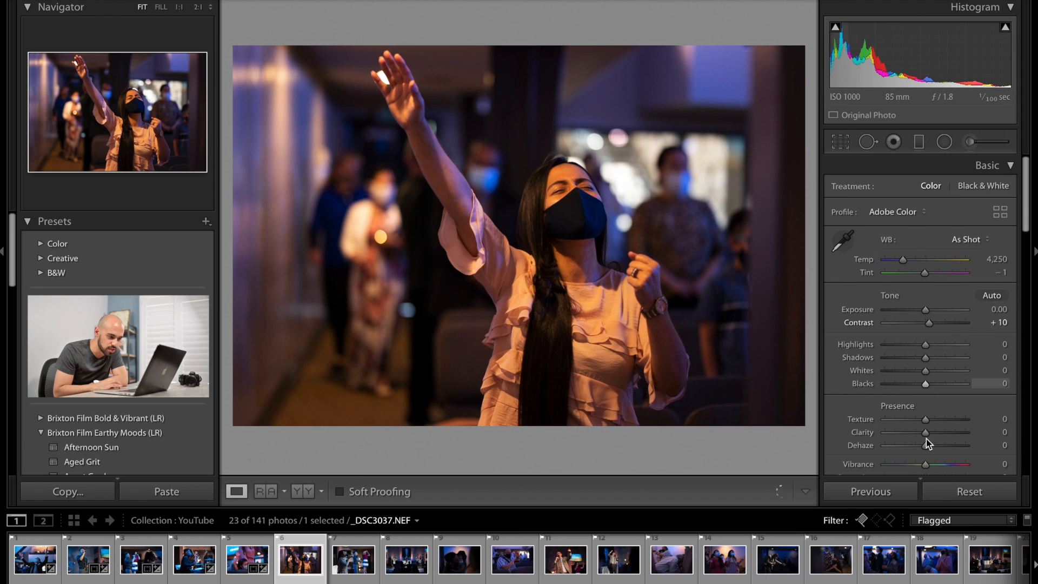
pyautogui.moveTo(925, 433); pyautogui.dragTo(937, 439)
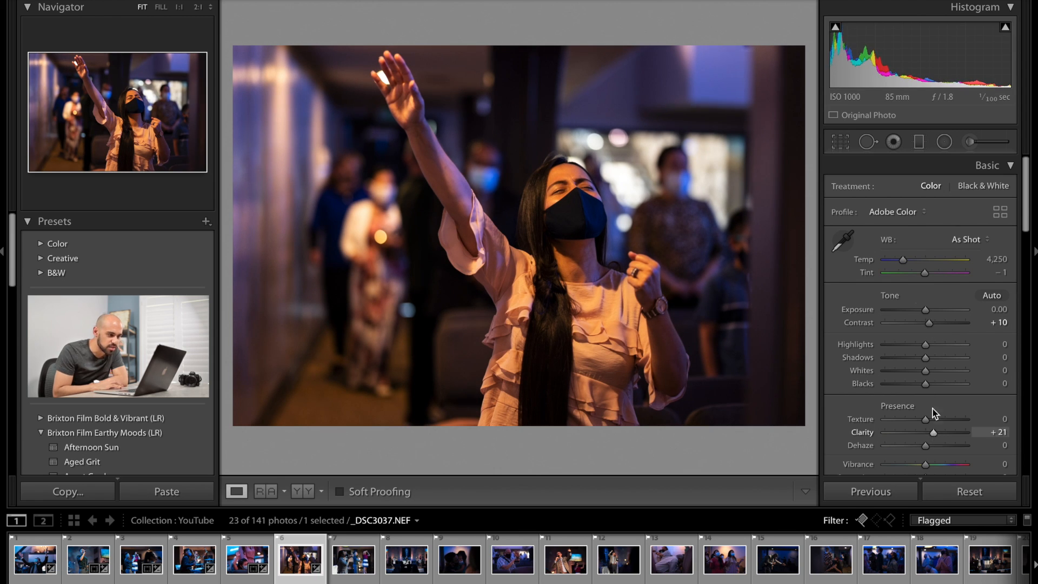
pyautogui.moveTo(897, 63); pyautogui.dragTo(906, 63)
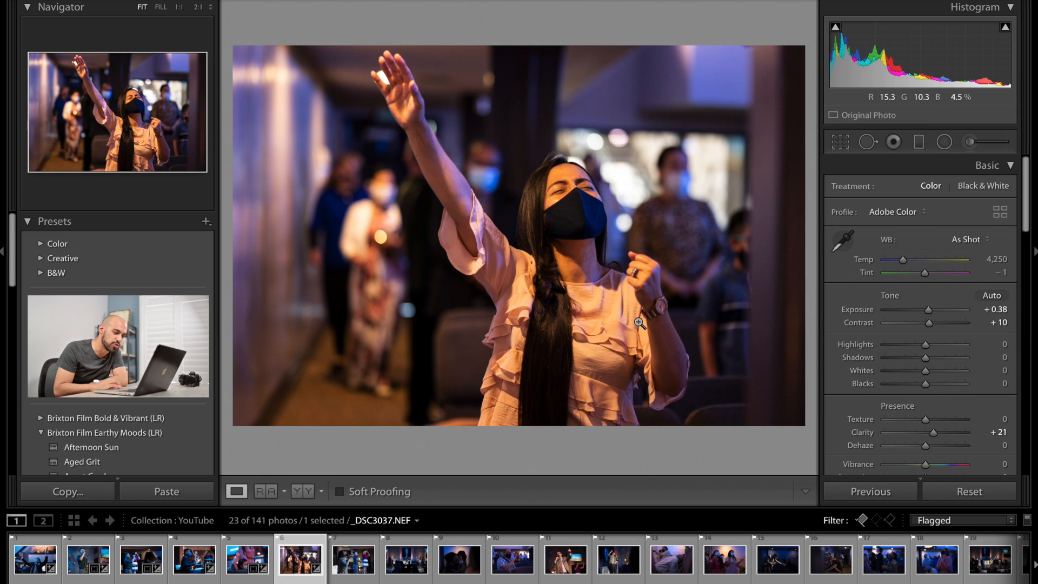
# Try sampling the woman's blouse for white balance, undo it and set the temperature to 3,209 instead.
pyautogui.click(842, 241)
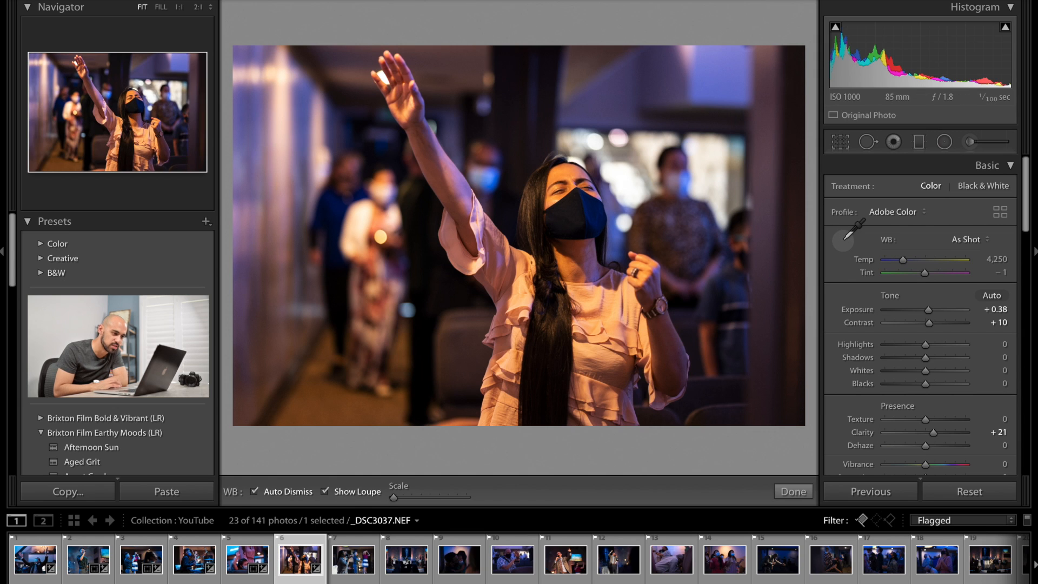
pyautogui.click(613, 320)
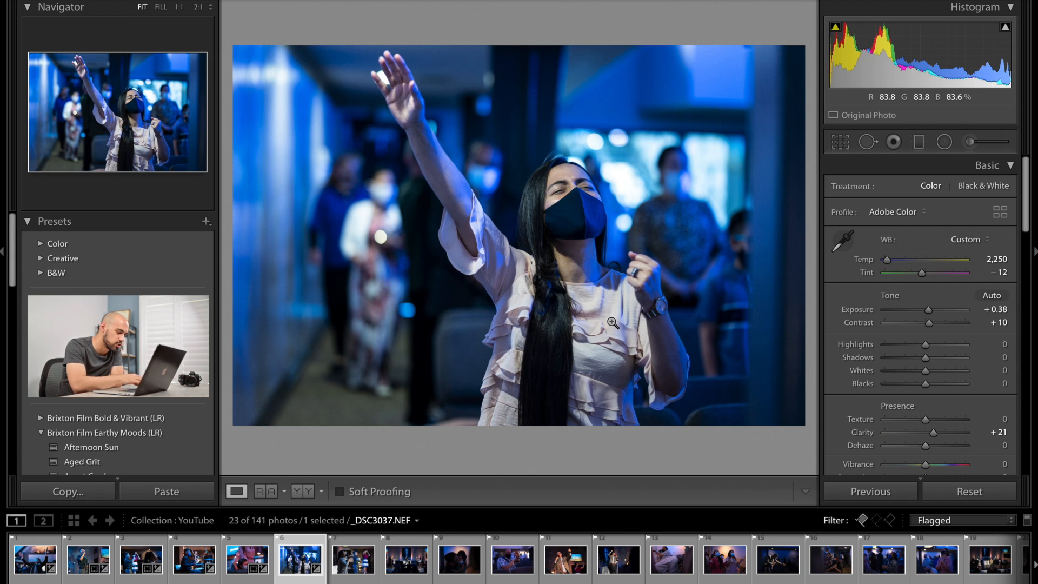
pyautogui.hotkey('ctrl', 'z')
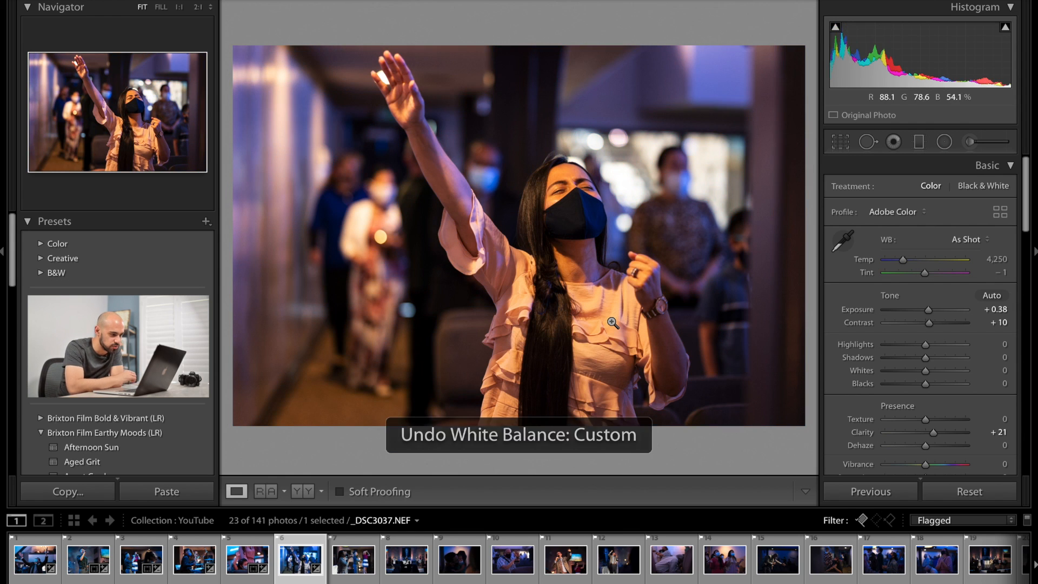
pyautogui.moveTo(904, 260); pyautogui.dragTo(896, 262)
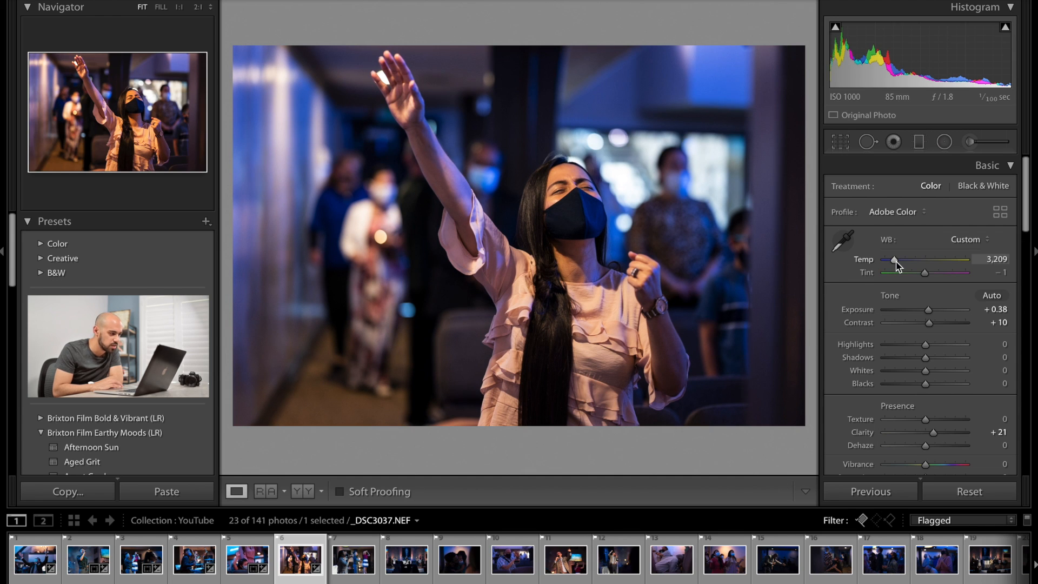
# Set the woman photo's sharpening amount to 80 and its post-crop vignette amount to −10.
pyautogui.scroll(-3, 914, 327)
pyautogui.scroll(-6, 914, 328)
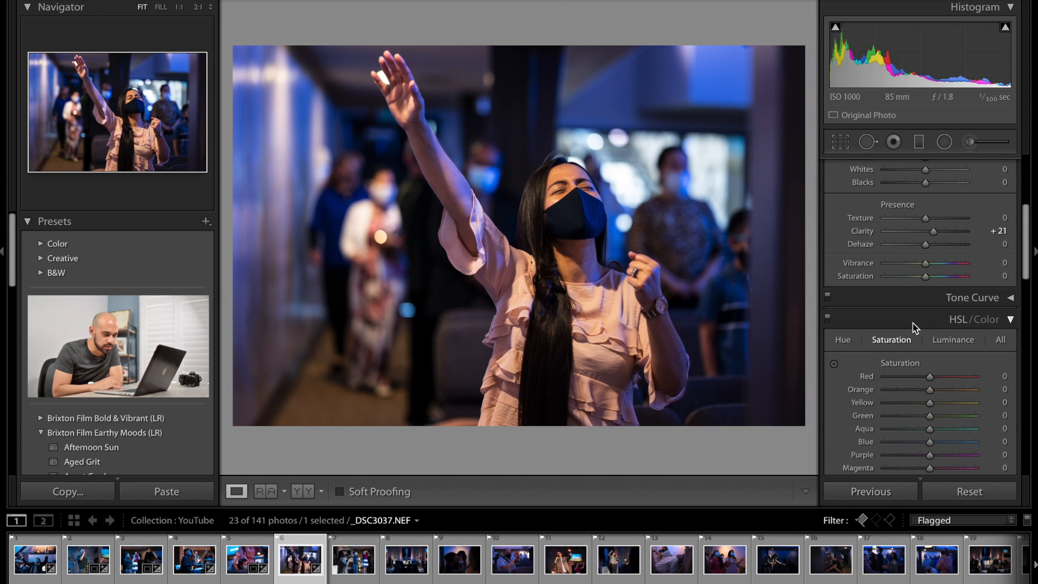
pyautogui.scroll(-10, 914, 325)
pyautogui.click(927, 418)
pyautogui.scroll(-9, 922, 362)
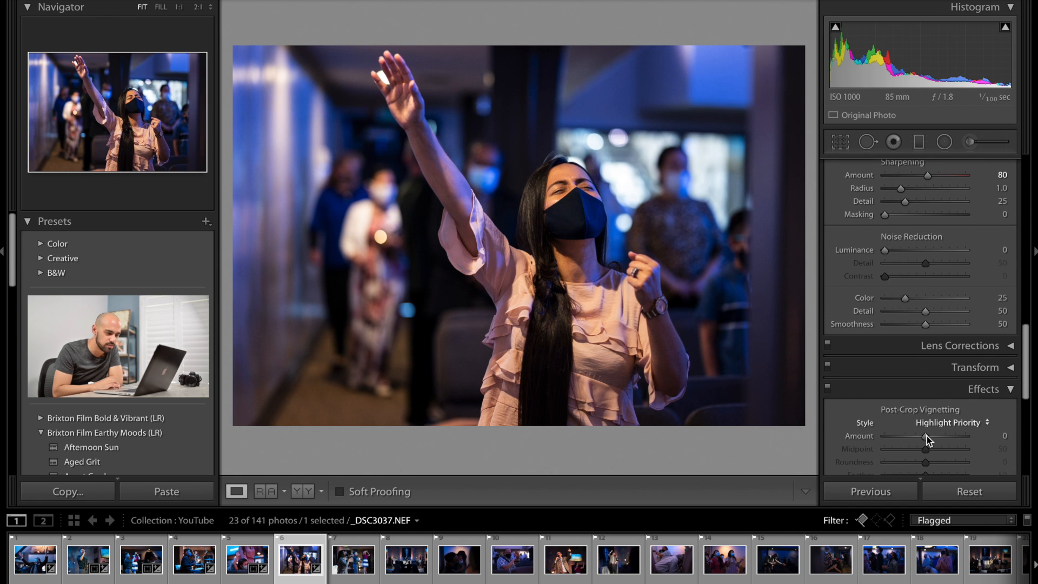
pyautogui.moveTo(926, 436); pyautogui.dragTo(923, 435)
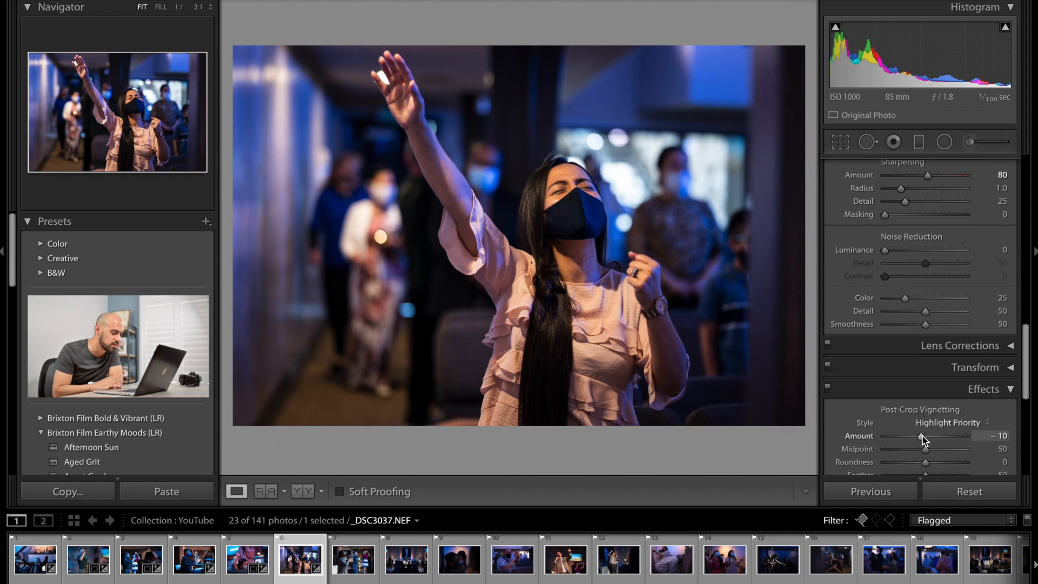
# Set the woman photo's blue primary hue to −38 in Calibration and its exposure to +0.32.
pyautogui.scroll(-10, 922, 435)
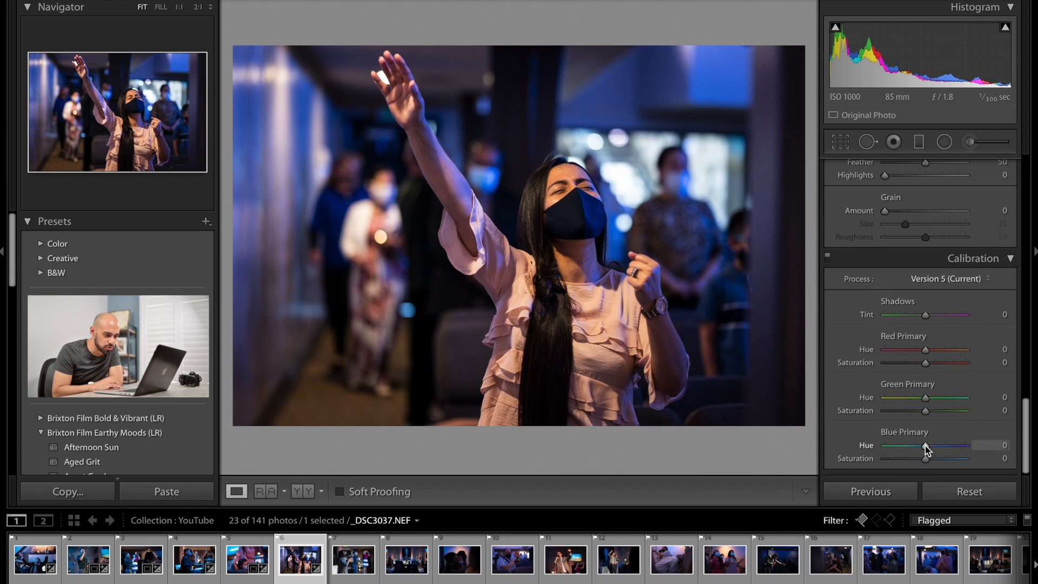
pyautogui.moveTo(922, 450); pyautogui.dragTo(911, 452)
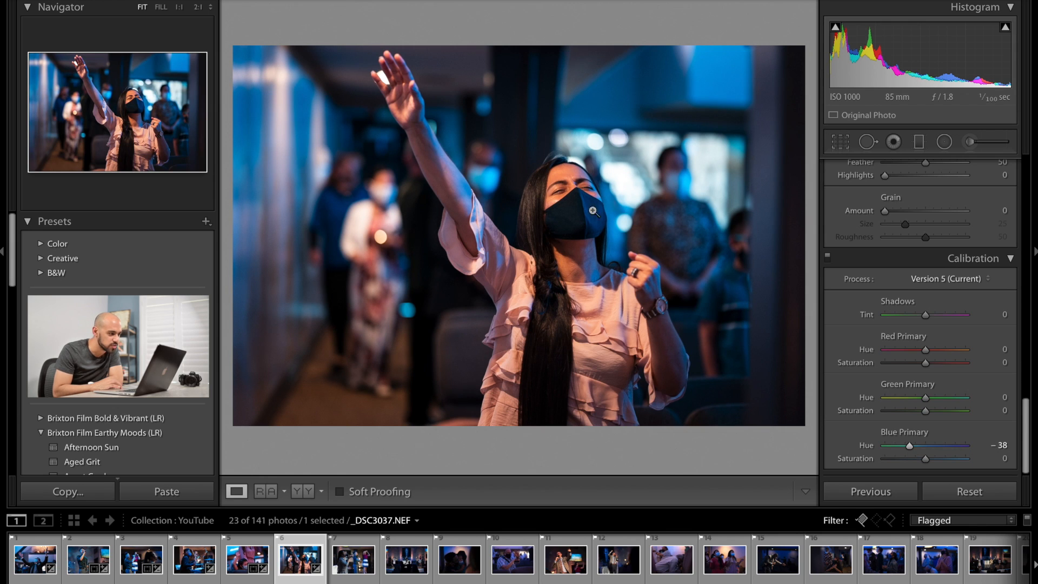
pyautogui.scroll(10, 914, 289)
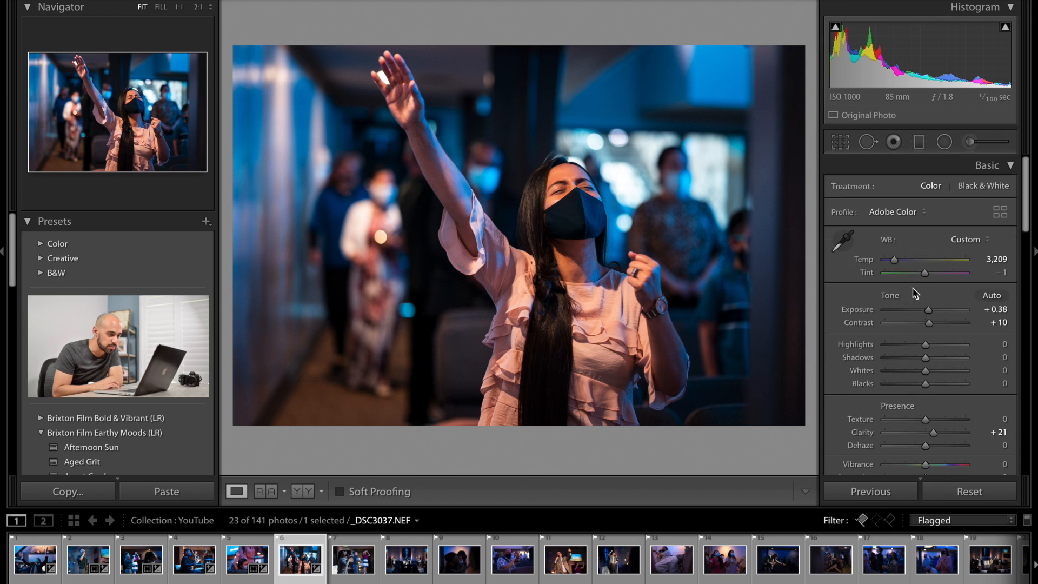
pyautogui.moveTo(930, 310); pyautogui.dragTo(928, 310)
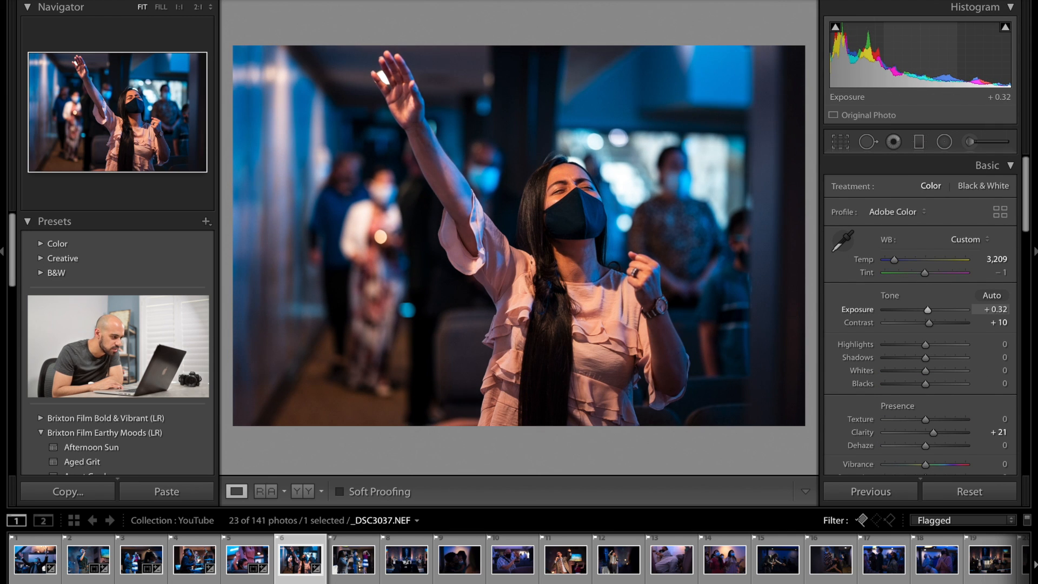
# Reduce the woman's skin saturation by sampling her forehead with the targeted adjustment tool, bringing orange to −24.
pyautogui.scroll(-8, 912, 346)
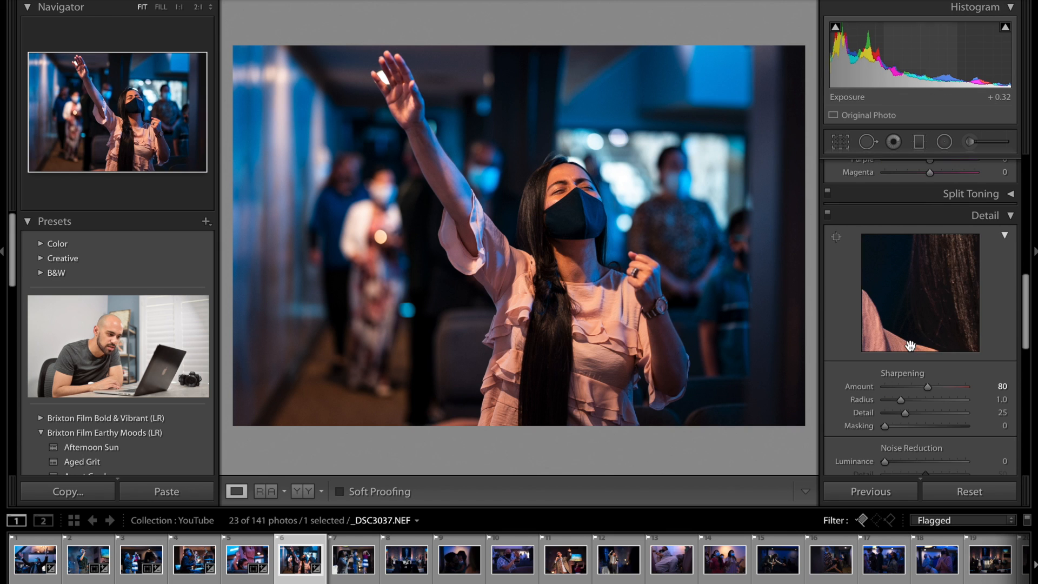
pyautogui.scroll(-3, 912, 351)
pyautogui.scroll(5, 911, 346)
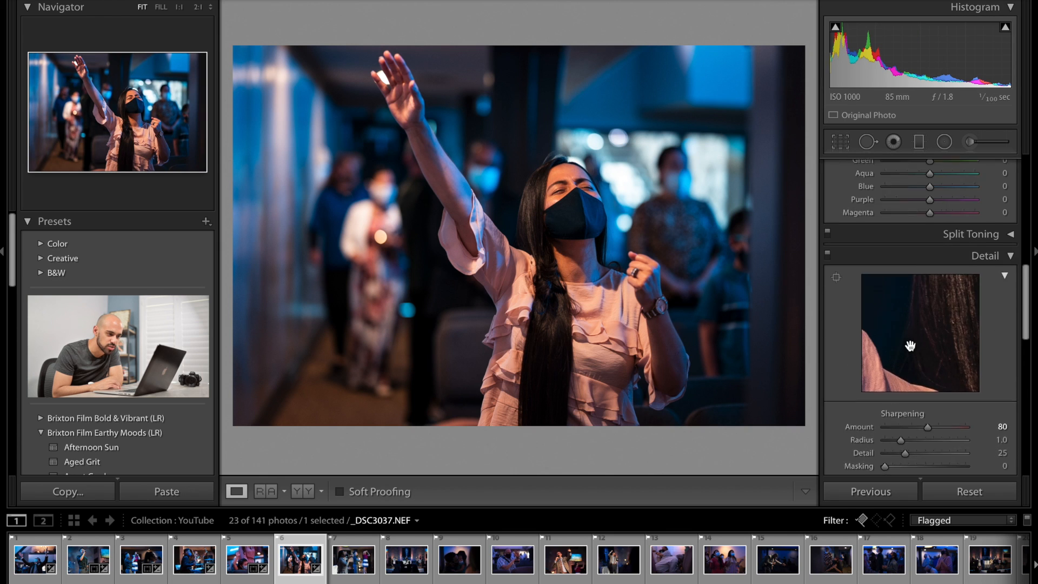
pyautogui.scroll(5, 911, 347)
pyautogui.click(834, 281)
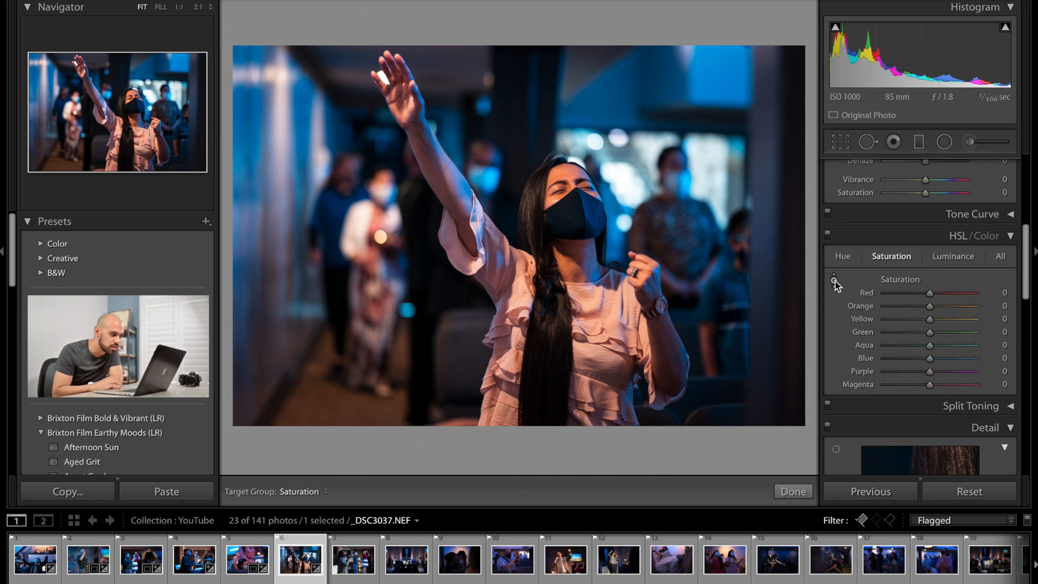
pyautogui.moveTo(557, 179); pyautogui.dragTo(557, 192)
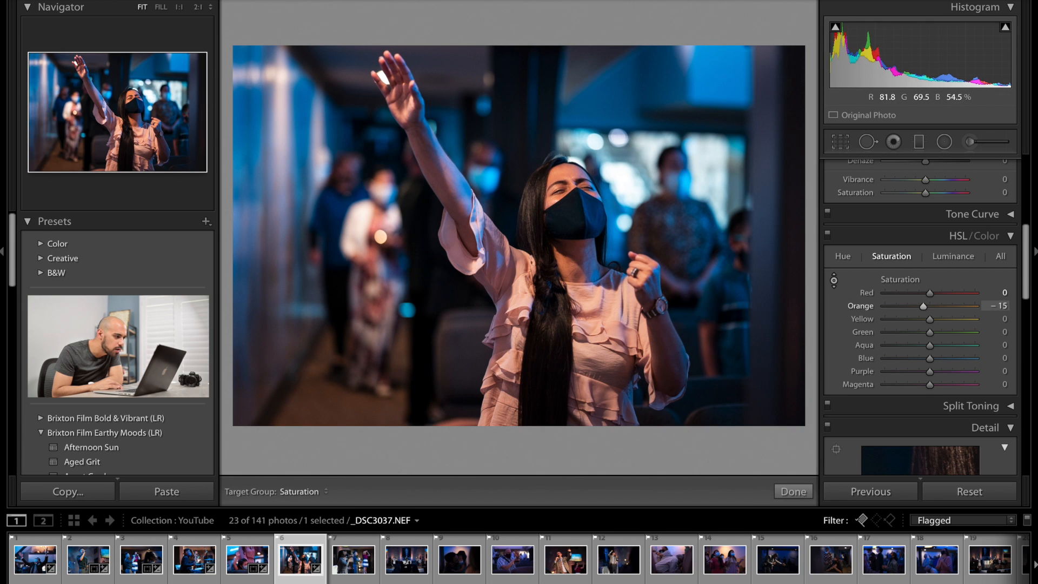
pyautogui.moveTo(557, 180); pyautogui.dragTo(562, 187)
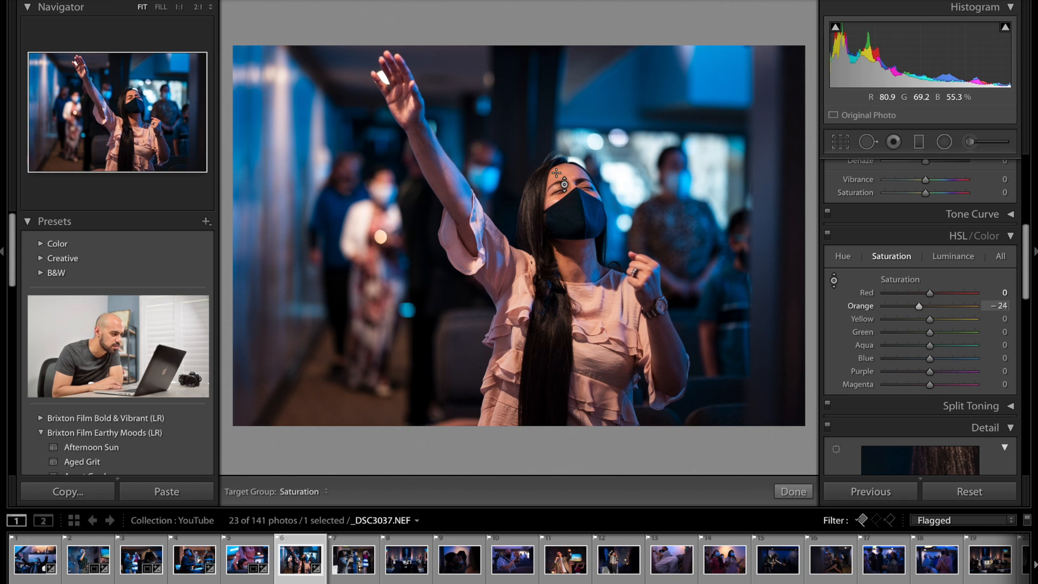
pyautogui.click(787, 492)
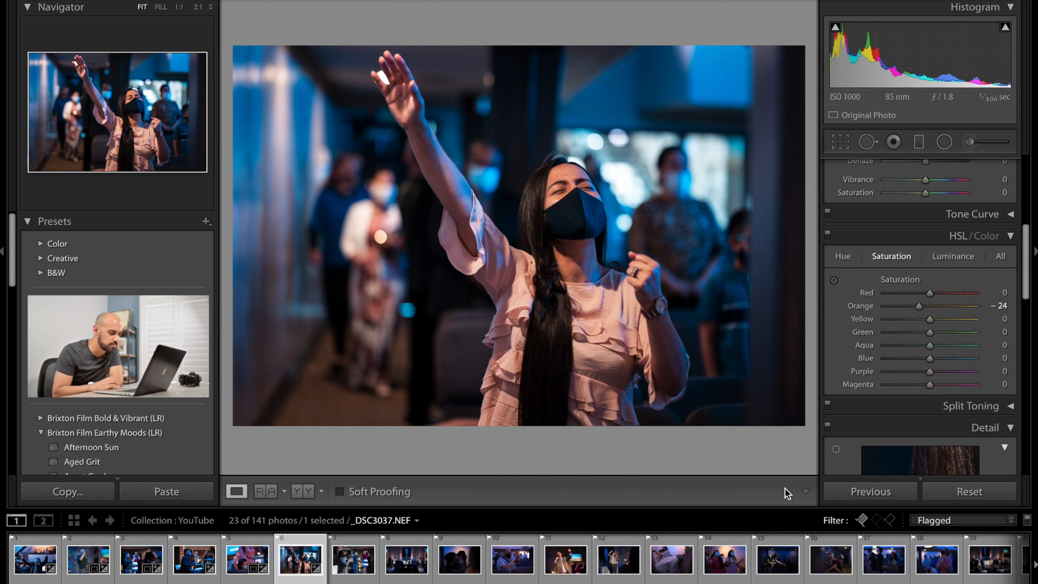
# Compare the before and after versions of the woman photo and several earlier edited photos side by side.
pyautogui.click(304, 493)
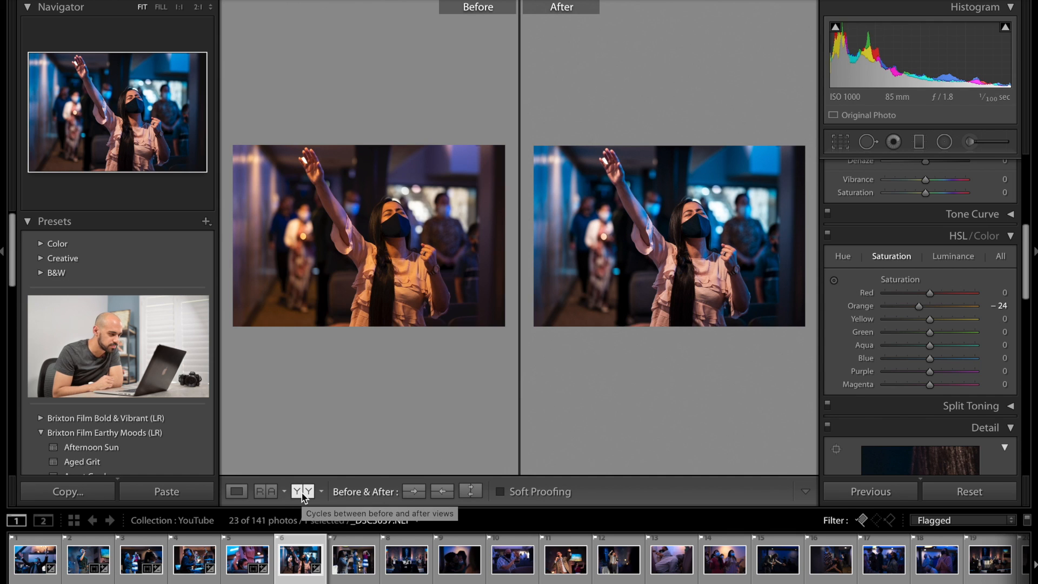
pyautogui.click(246, 557)
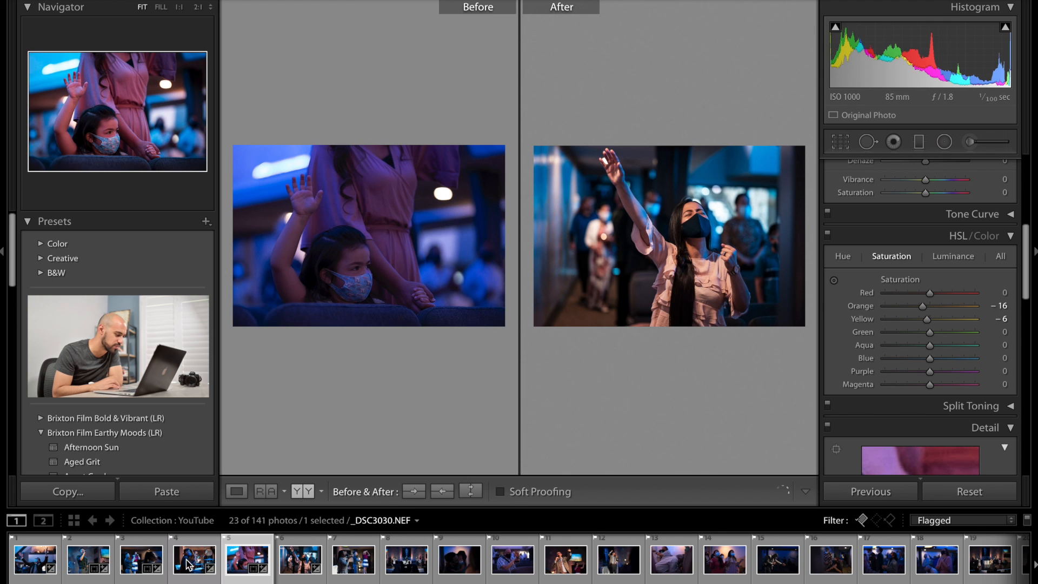
pyautogui.click(142, 564)
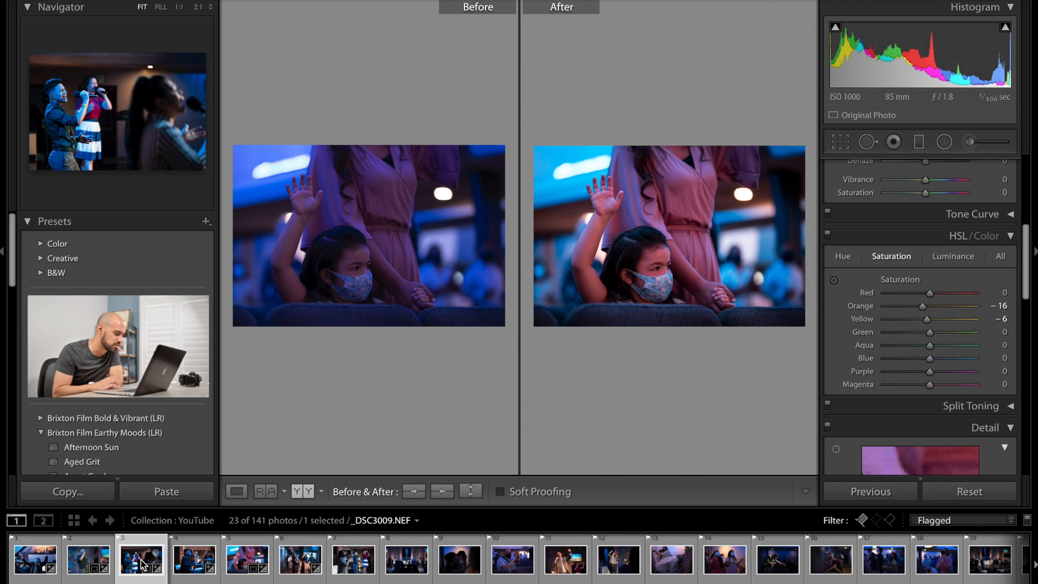
pyautogui.click(77, 549)
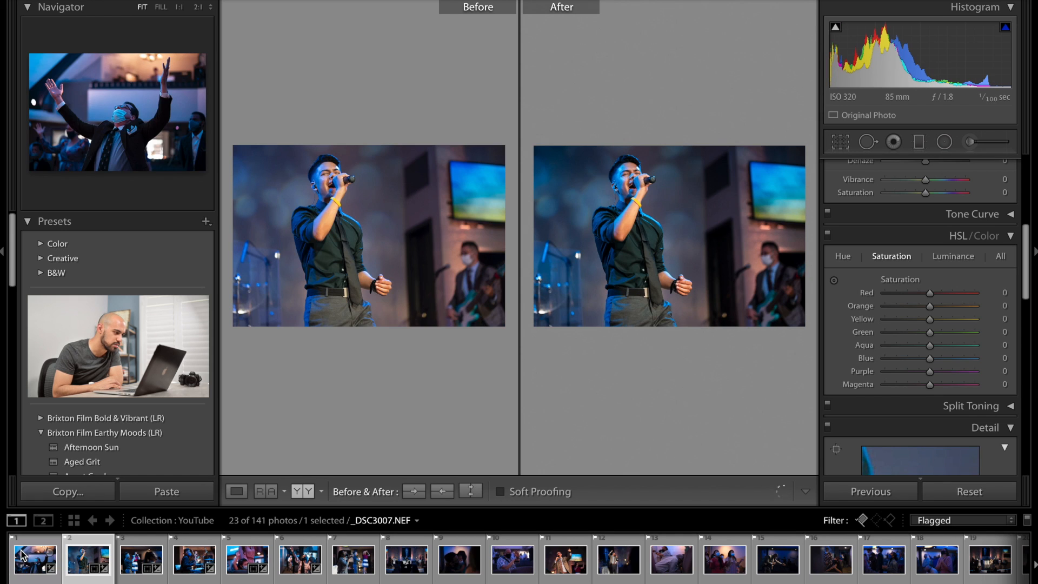
pyautogui.click(286, 564)
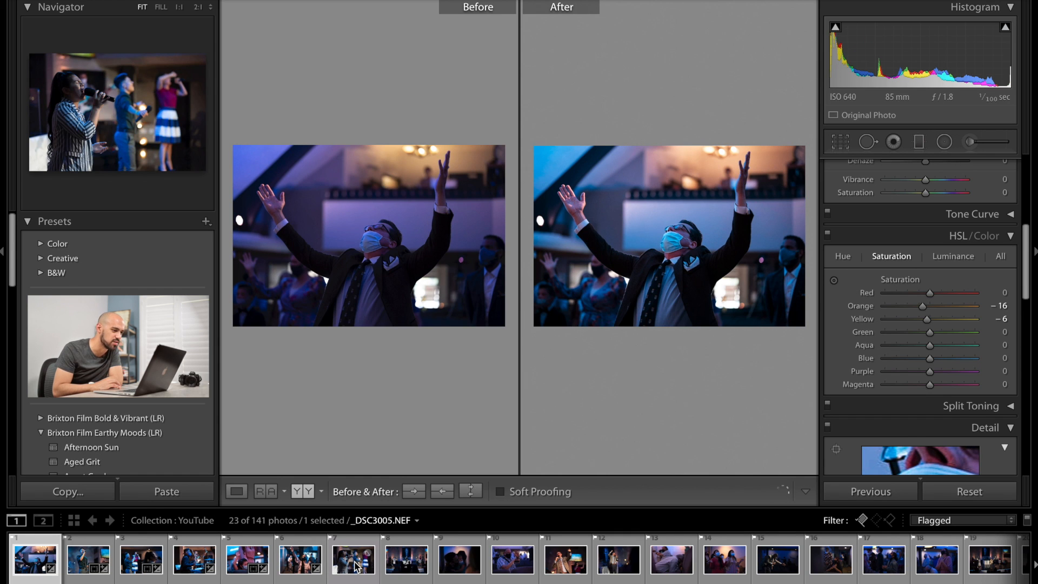
# Open _DSC3067.NEF, the singer in the striped jacket, and leave the before/after comparison for the single-photo view.
pyautogui.click(356, 566)
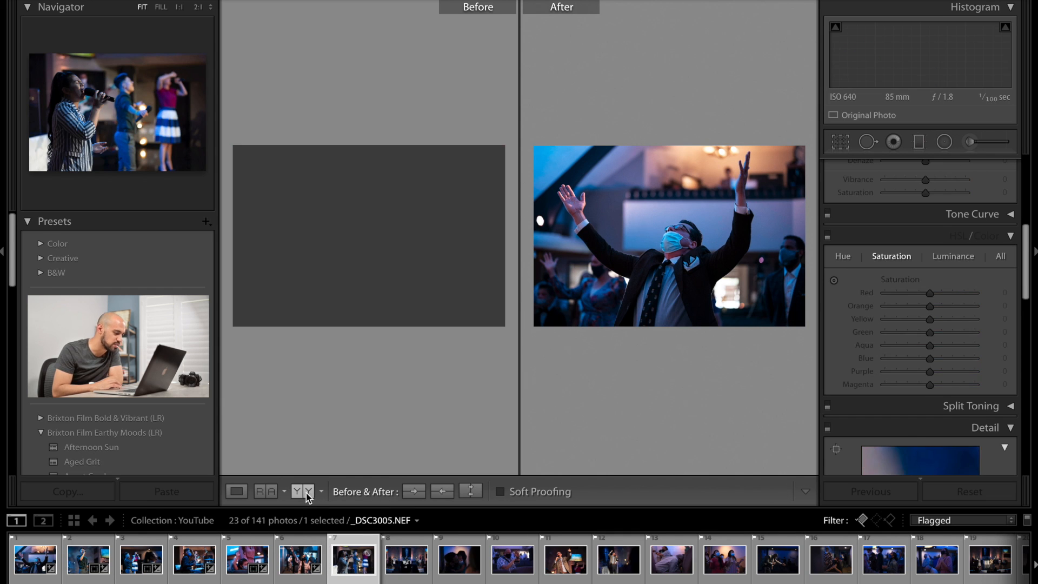
pyautogui.click(302, 491)
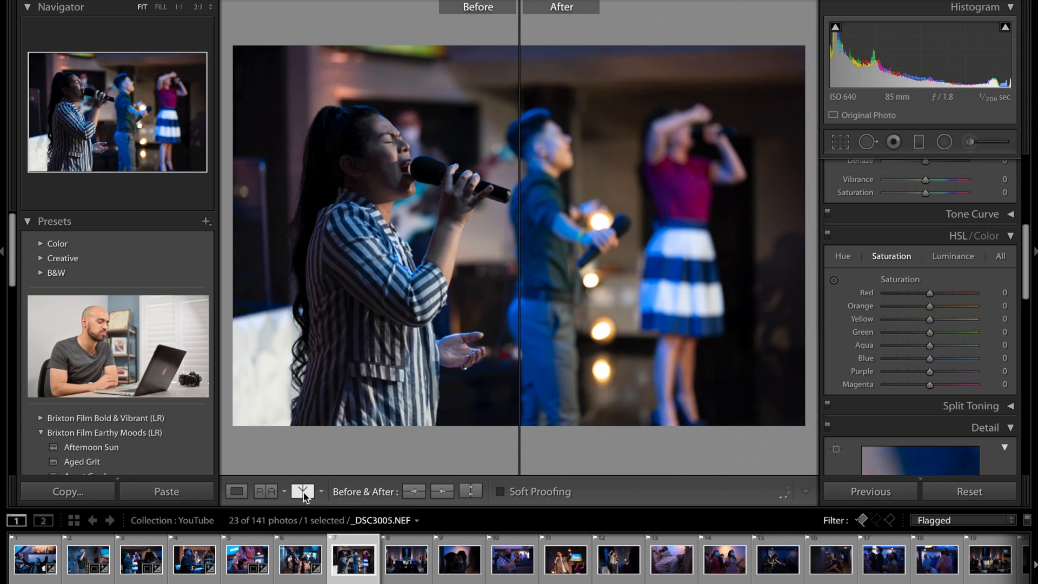
pyautogui.click(236, 491)
# Synchronize the develop settings of _DSC3067.NEF to _DSC3068.NEF, the wide stage photo with the cross.
pyautogui.press('Right')
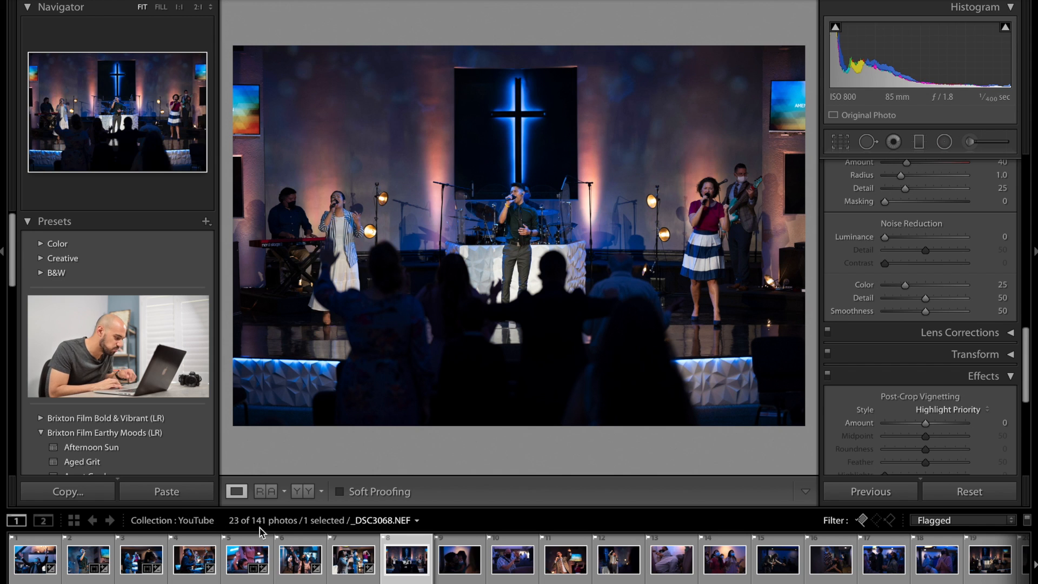
pyautogui.keyDown('ctrl'); pyautogui.click(341, 565); pyautogui.keyUp('ctrl')
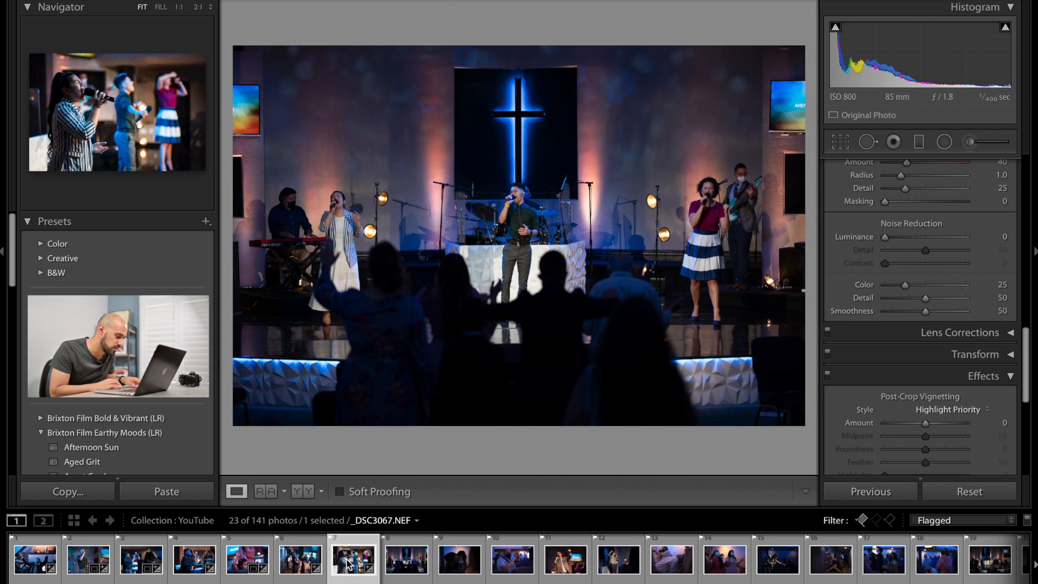
pyautogui.keyDown('ctrl'); pyautogui.click(400, 557); pyautogui.keyUp('ctrl')
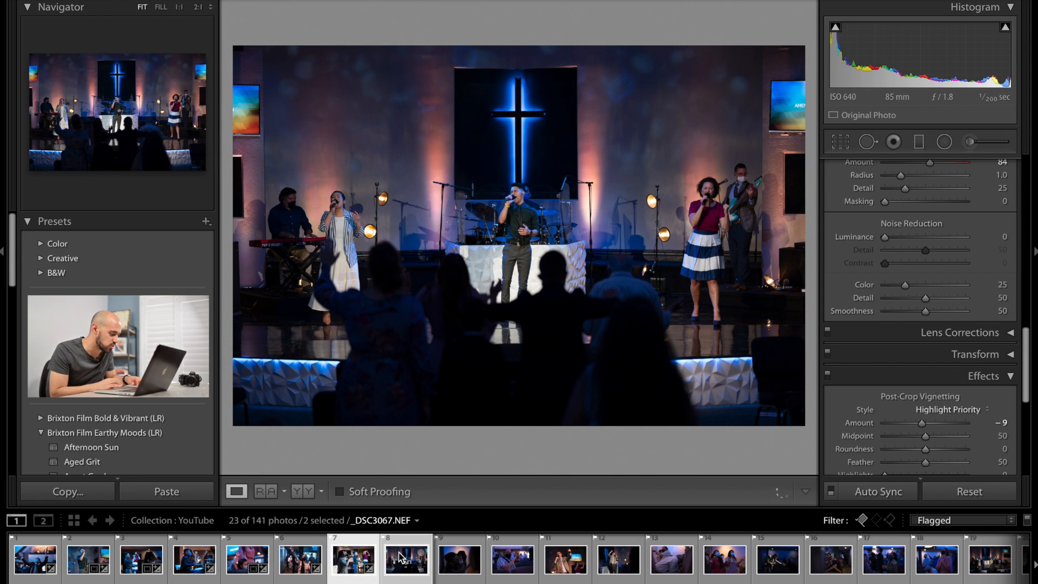
pyautogui.hotkey('ctrl', 'shift', 's')
pyautogui.press('Return')
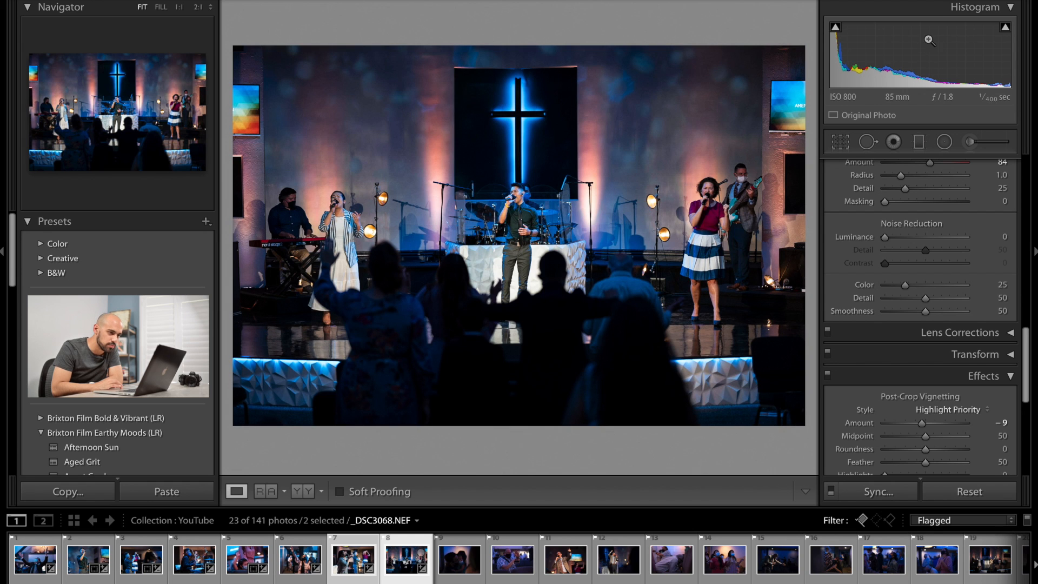
# Set the wide stage photo's exposure to +0.52 and straighten it slightly with the Crop tool.
pyautogui.moveTo(920, 55); pyautogui.dragTo(915, 55)
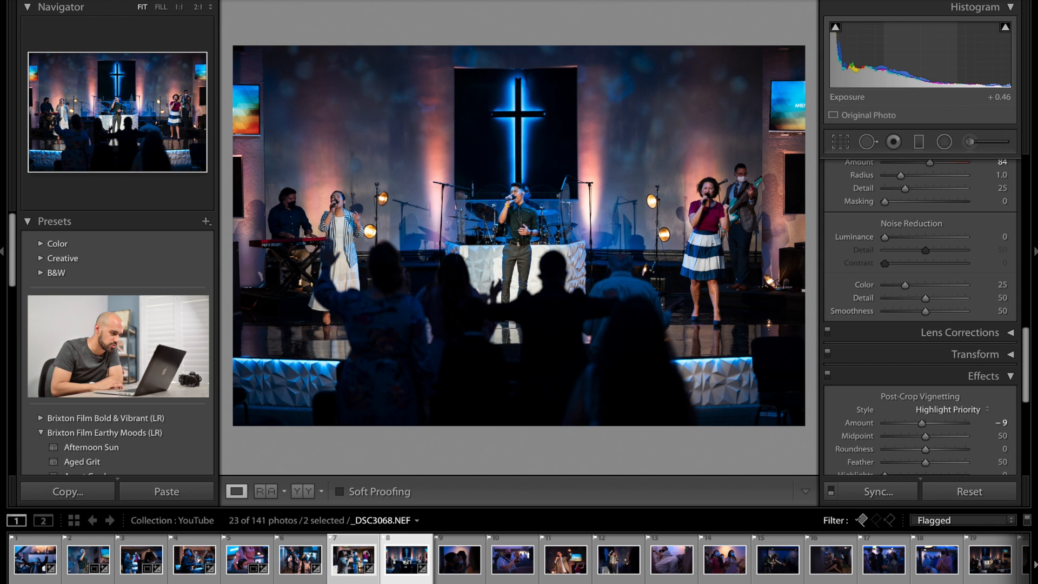
pyautogui.moveTo(915, 55); pyautogui.dragTo(917, 56)
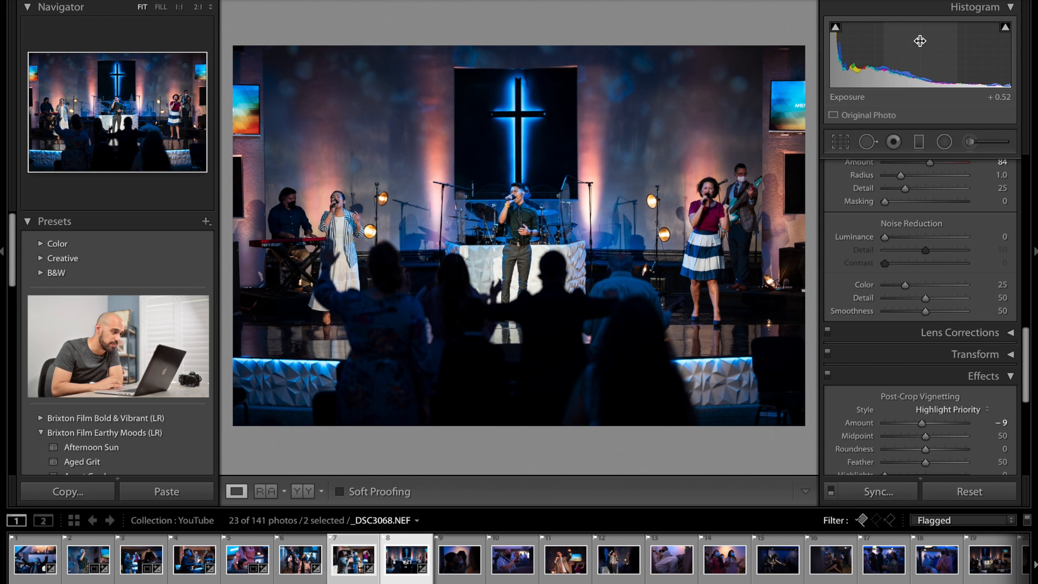
pyautogui.click(847, 141)
pyautogui.moveTo(819, 59); pyautogui.dragTo(811, 54)
pyautogui.press('Return')
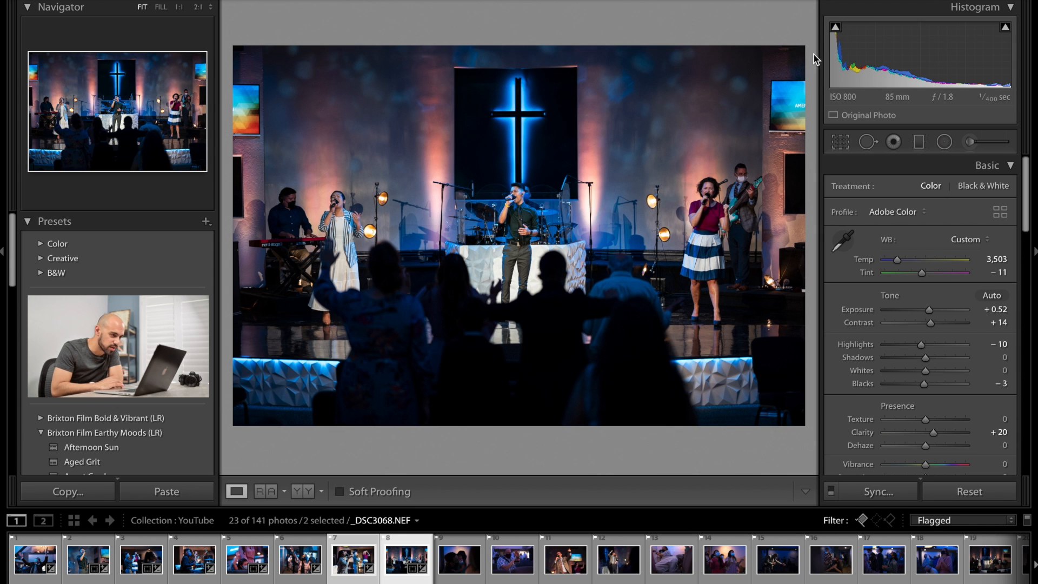
# Set the stage photo's exposure to +0.36 and compare it with the neighbouring singer photo _DSC3067.NEF.
pyautogui.moveTo(920, 38); pyautogui.dragTo(919, 36)
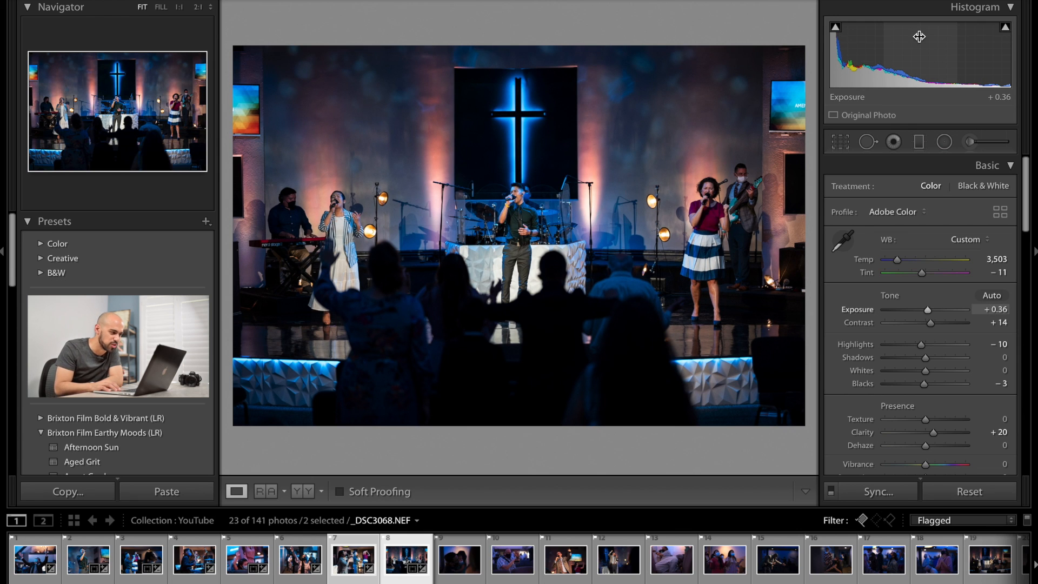
pyautogui.press('Left')
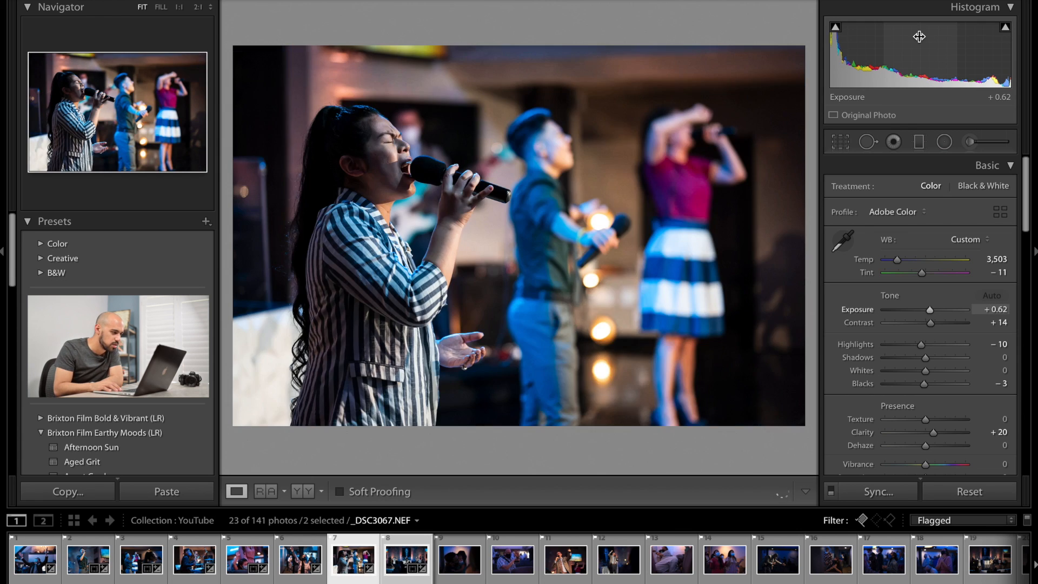
pyautogui.press('Right')
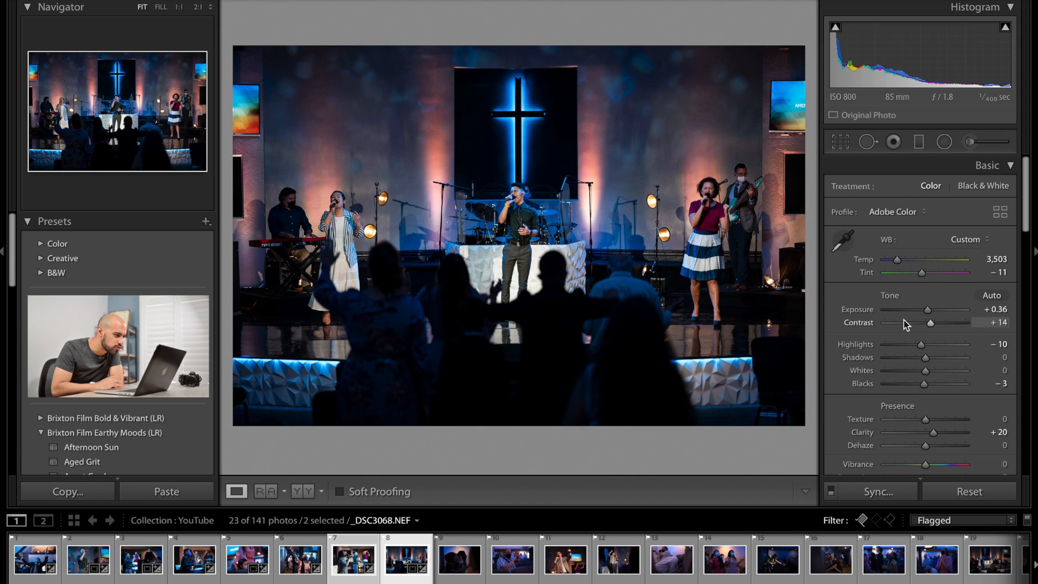
# Set the wide stage photo's blue primary hue to −22 in Calibration.
pyautogui.scroll(-15, 906, 324)
pyautogui.scroll(1, 912, 419)
pyautogui.scroll(1, 913, 419)
pyautogui.moveTo(919, 446); pyautogui.dragTo(916, 449)
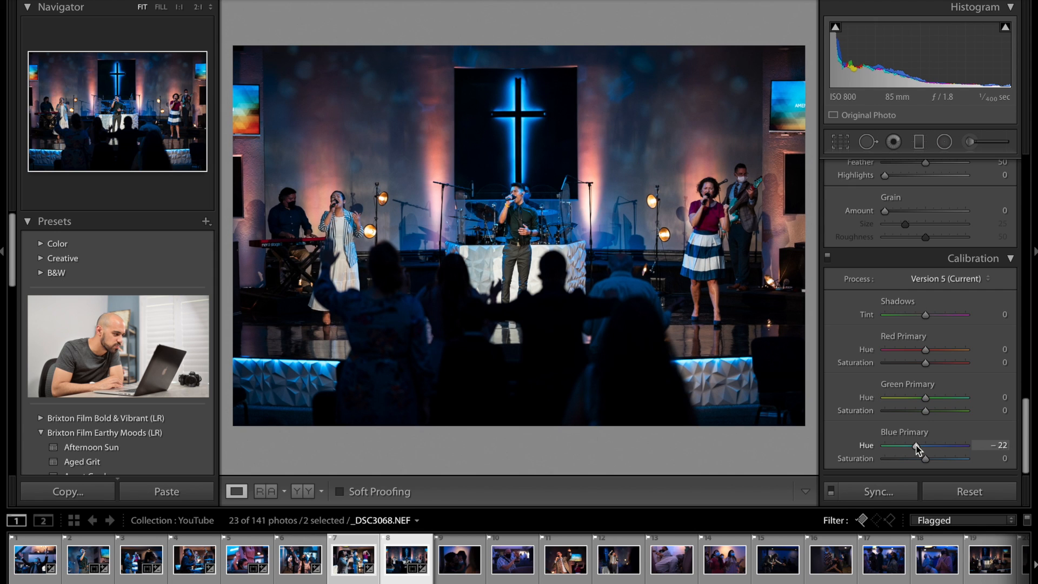
# Synchronize the develop settings of _DSC3030.NEF to the seven audience photos numbered 9, 10, 13, 14, 16, 17 and 18.
pyautogui.click(454, 562)
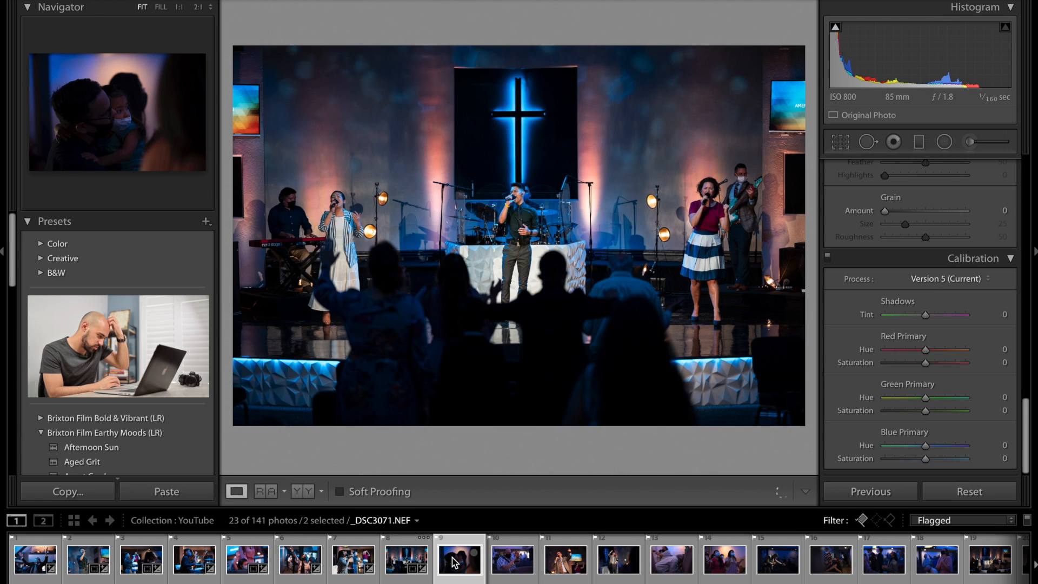
pyautogui.click(237, 562)
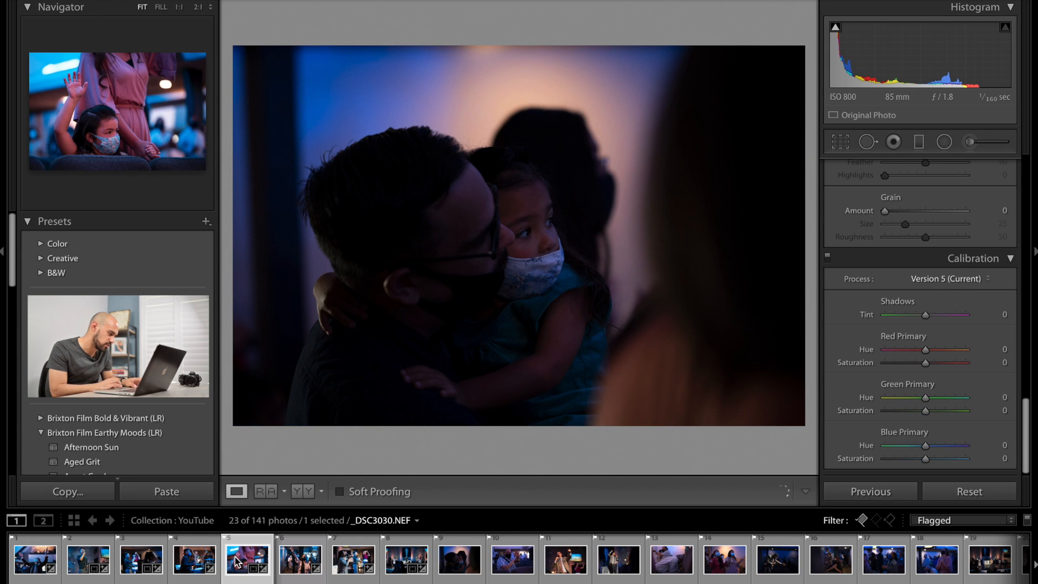
pyautogui.keyDown('ctrl'); pyautogui.click(476, 562); pyautogui.keyUp('ctrl')
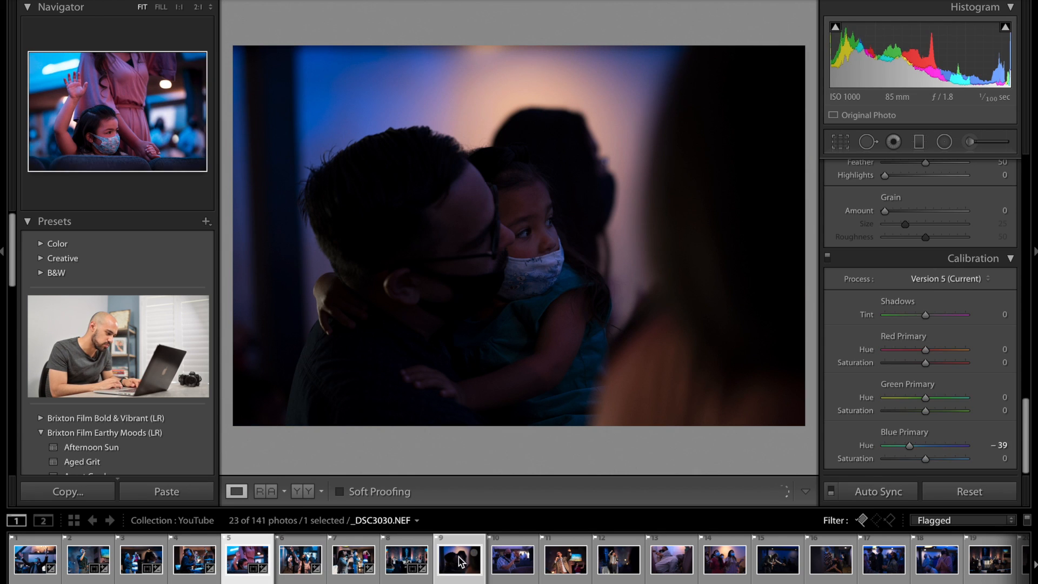
pyautogui.keyDown('ctrl'); pyautogui.click(510, 565); pyautogui.keyUp('ctrl')
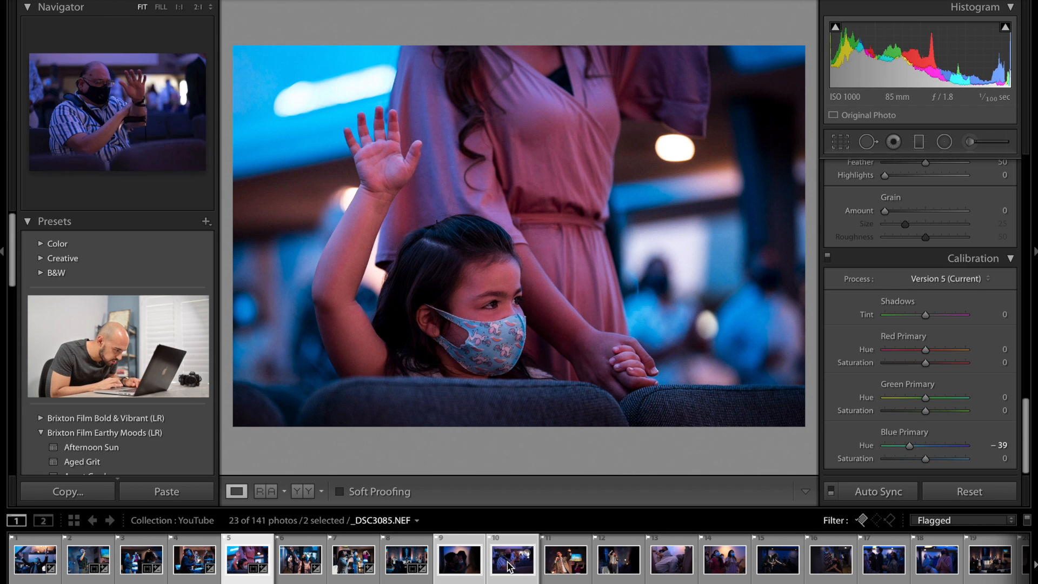
pyautogui.keyDown('ctrl'); pyautogui.click(677, 568); pyautogui.keyUp('ctrl')
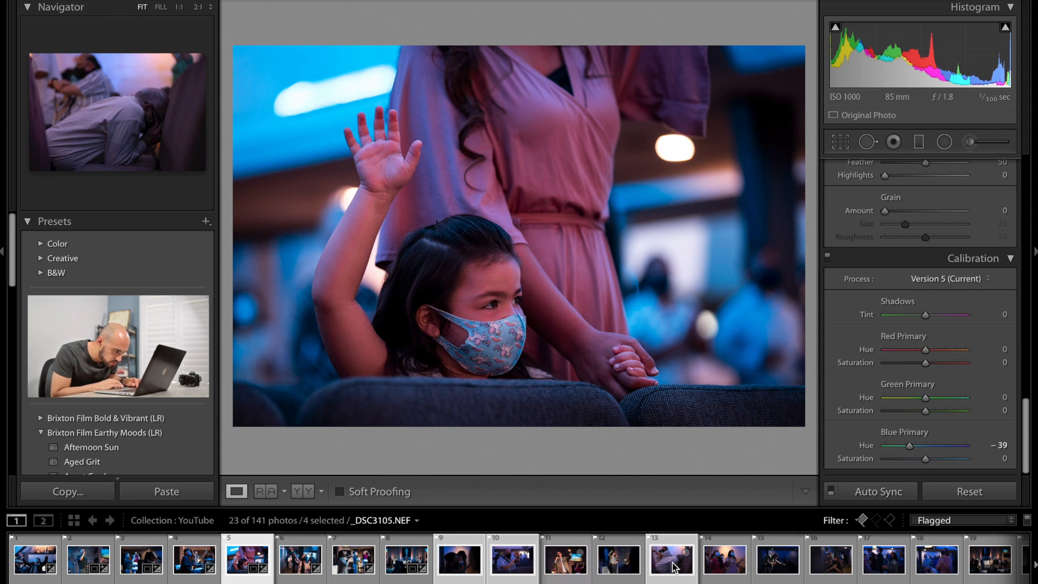
pyautogui.keyDown('ctrl'); pyautogui.click(719, 565); pyautogui.keyUp('ctrl')
pyautogui.keyDown('ctrl'); pyautogui.click(721, 565); pyautogui.keyUp('ctrl')
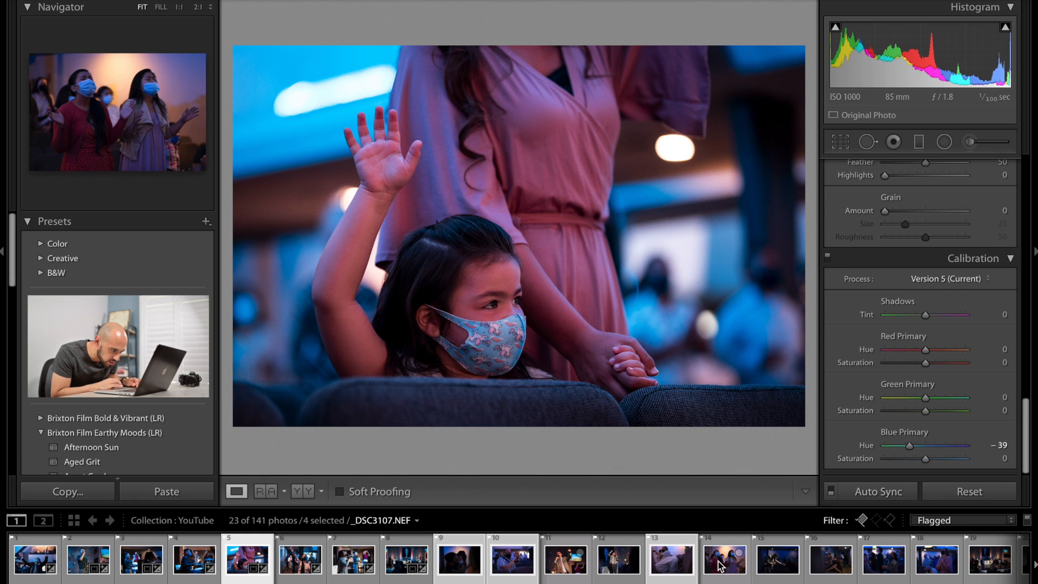
pyautogui.keyDown('ctrl'); pyautogui.click(721, 565); pyautogui.keyUp('ctrl')
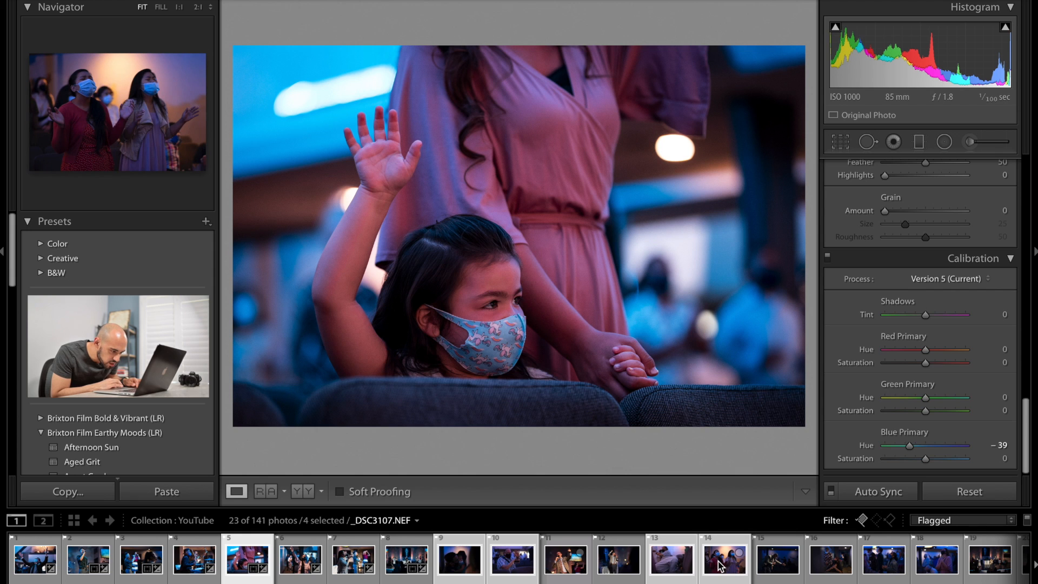
pyautogui.keyDown('ctrl'); pyautogui.click(830, 569); pyautogui.keyUp('ctrl')
pyautogui.keyDown('ctrl'); pyautogui.click(884, 563); pyautogui.keyUp('ctrl')
pyautogui.keyDown('ctrl'); pyautogui.click(937, 562); pyautogui.keyUp('ctrl')
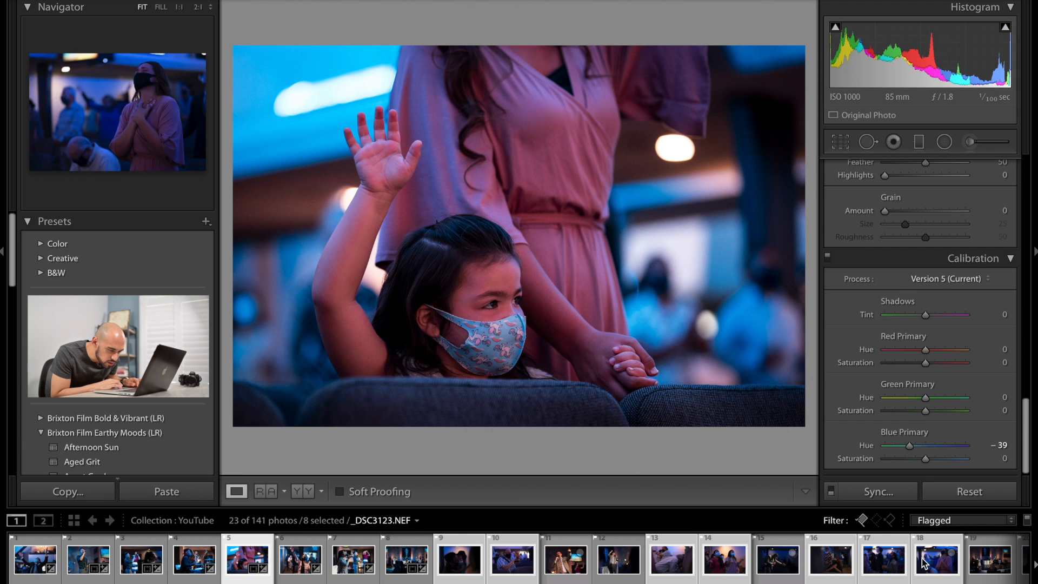
pyautogui.scroll(-2, 922, 557)
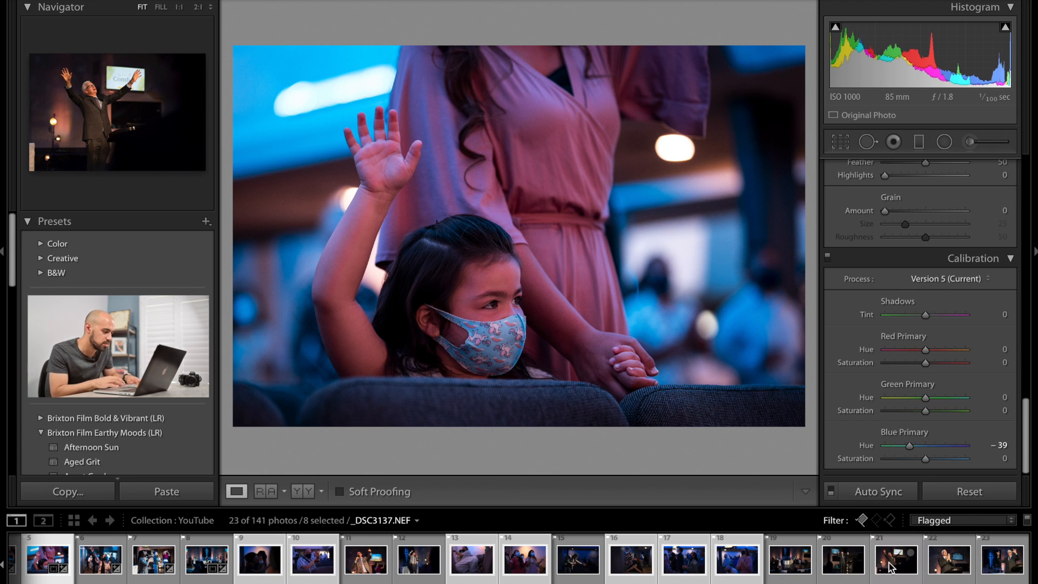
pyautogui.hotkey('ctrl', 'shift', 's')
pyautogui.click(749, 360)
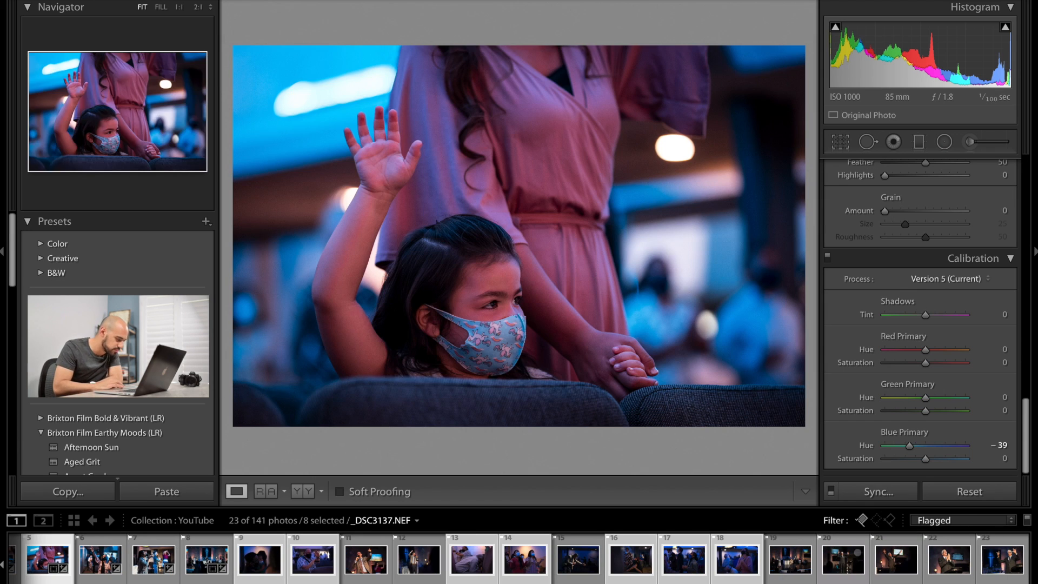
# Synchronize the develop settings of the singer photo _DSC3067.NEF to photos 11, 12, 15 and 19 through 23.
pyautogui.click(367, 565)
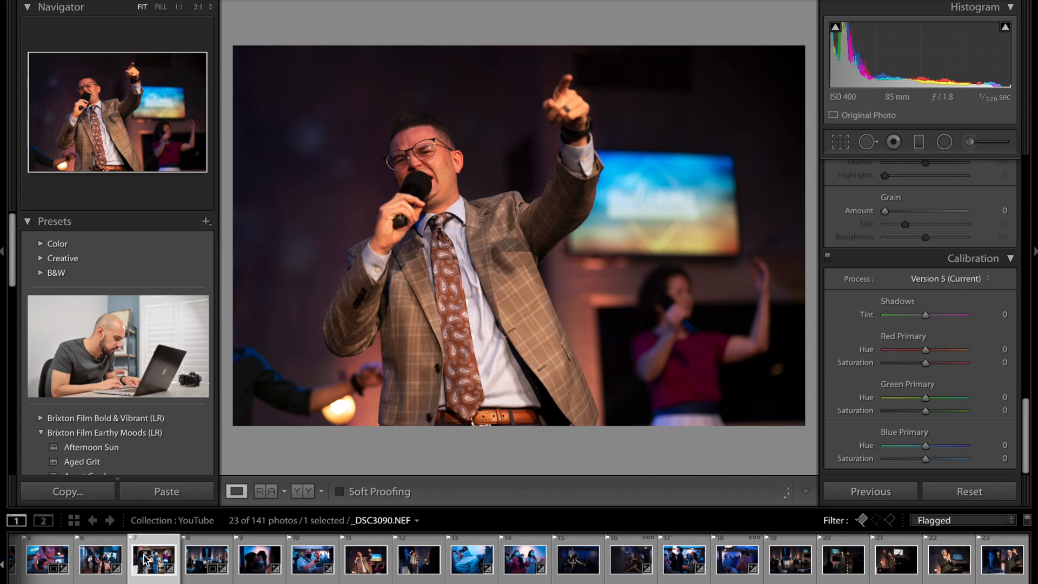
pyautogui.click(150, 562)
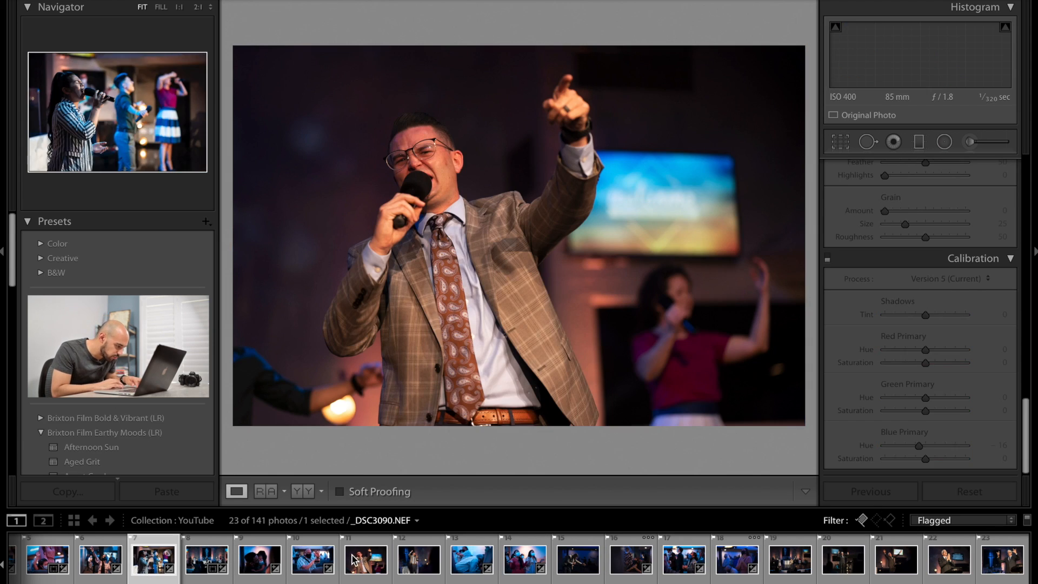
pyautogui.keyDown('ctrl'); pyautogui.click(354, 559); pyautogui.keyUp('ctrl')
pyautogui.keyDown('ctrl'); pyautogui.click(417, 562); pyautogui.keyUp('ctrl')
pyautogui.keyDown('ctrl'); pyautogui.click(581, 562); pyautogui.keyUp('ctrl')
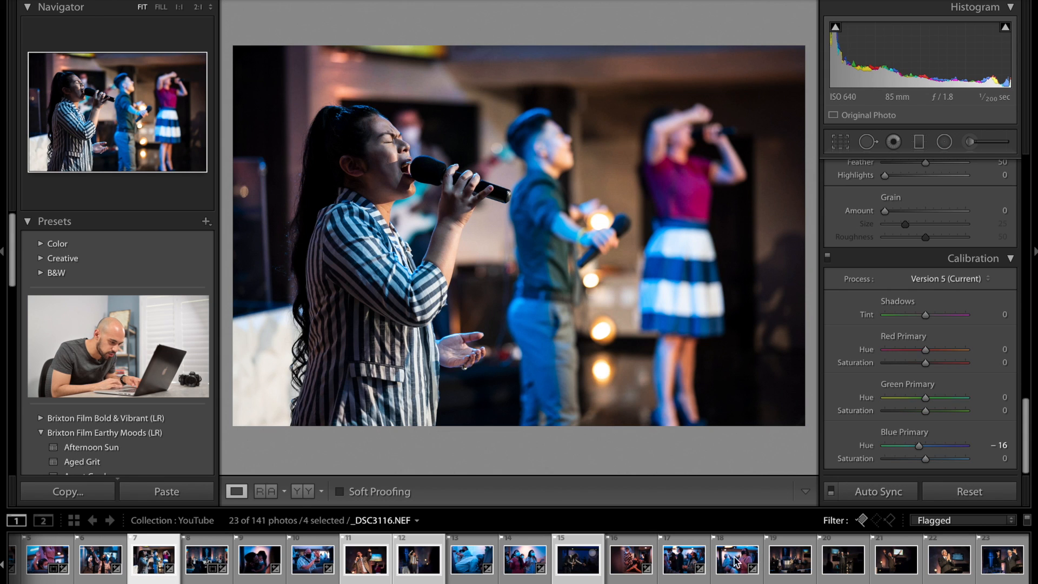
pyautogui.keyDown('ctrl'); pyautogui.click(790, 560); pyautogui.keyUp('ctrl')
pyautogui.keyDown('ctrl'); pyautogui.click(843, 560); pyautogui.keyUp('ctrl')
pyautogui.keyDown('ctrl'); pyautogui.click(897, 560); pyautogui.keyUp('ctrl')
pyautogui.keyDown('ctrl'); pyautogui.click(931, 566); pyautogui.keyUp('ctrl')
pyautogui.keyDown('ctrl'); pyautogui.click(997, 565); pyautogui.keyUp('ctrl')
pyautogui.press('super+shift+s')
pyautogui.press('Return')
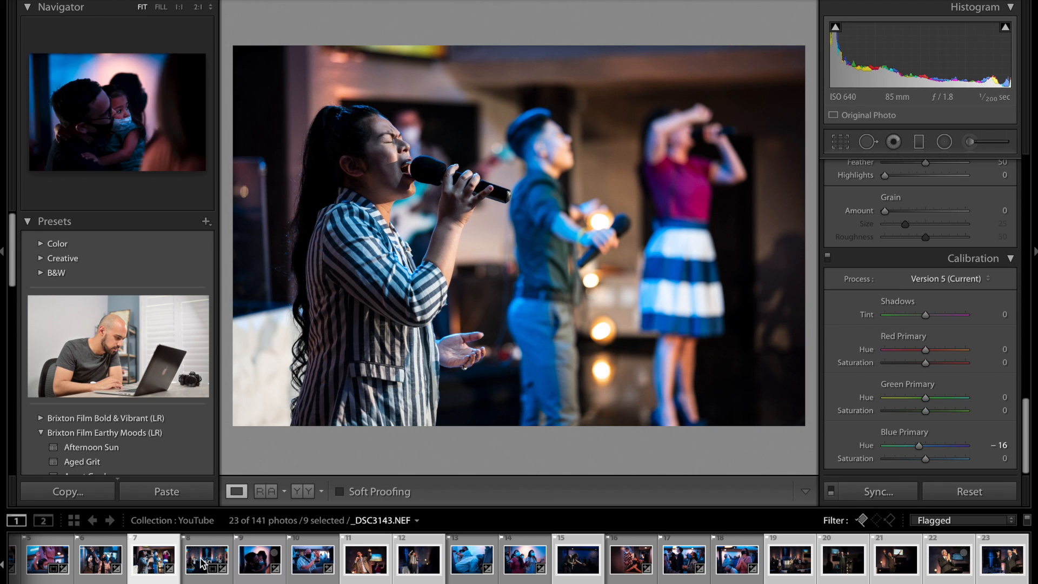
# Raise the exposure of _DSC3071.NEF, the dark photo of the man holding a masked child.
pyautogui.click(260, 565)
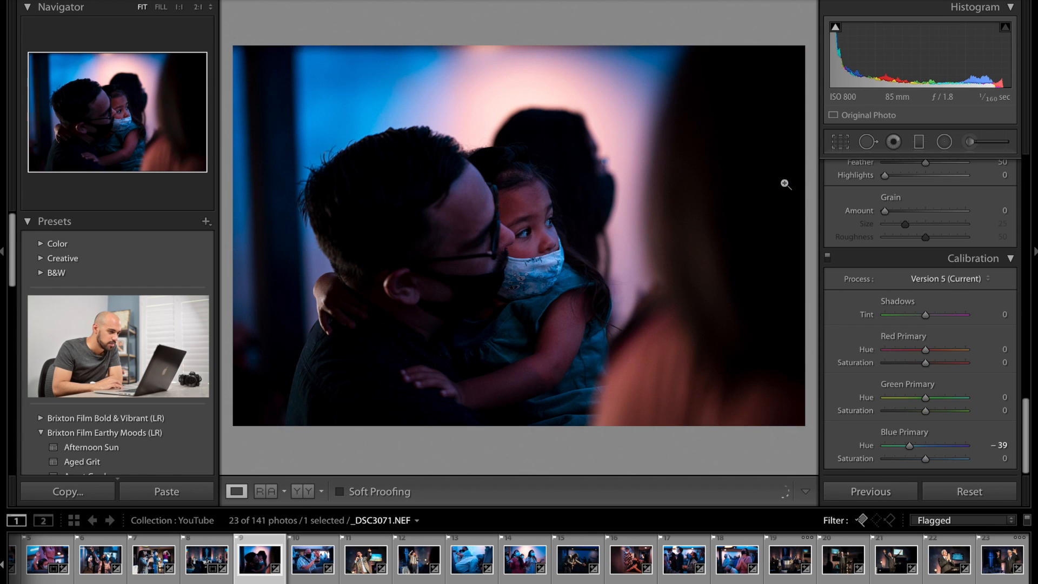
pyautogui.moveTo(893, 51); pyautogui.dragTo(915, 39)
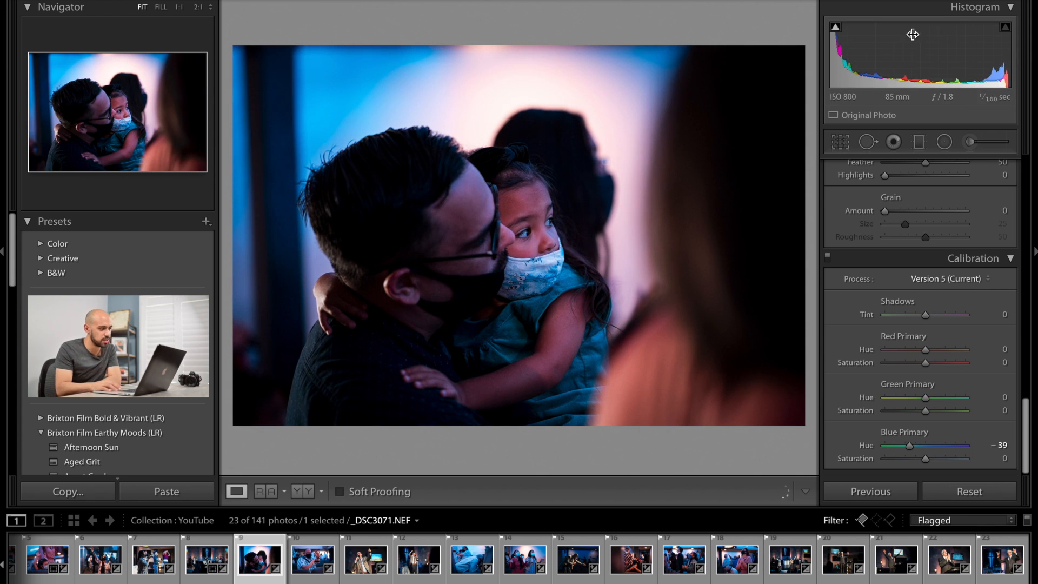
# Set the exposure of _DSC3090.NEF, the pointing speaker, to +0.44 and its white balance temperature to 3,265.
pyautogui.press('Right')
pyautogui.press('Right')
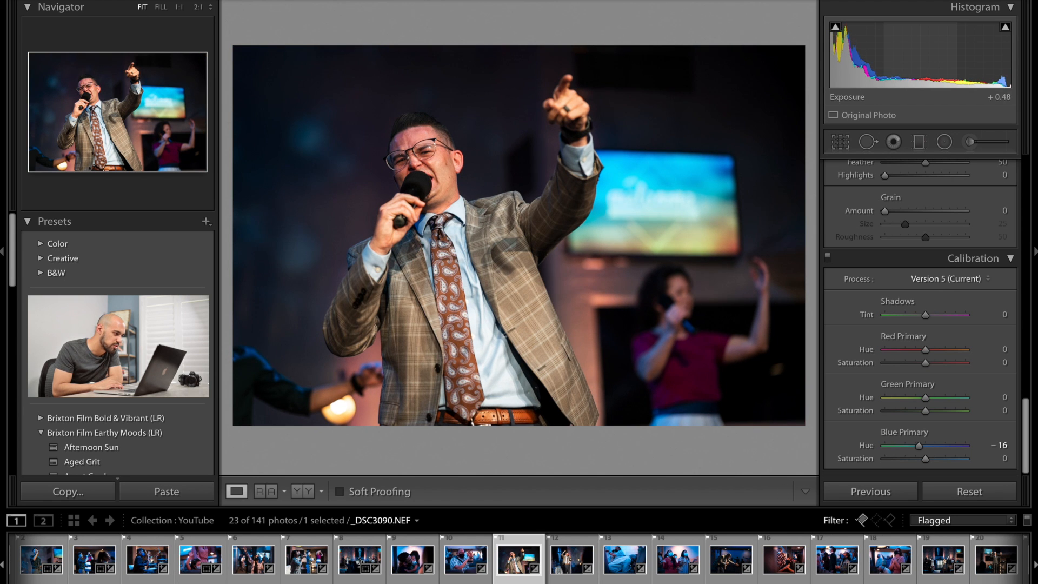
pyautogui.scroll(10, 899, 301)
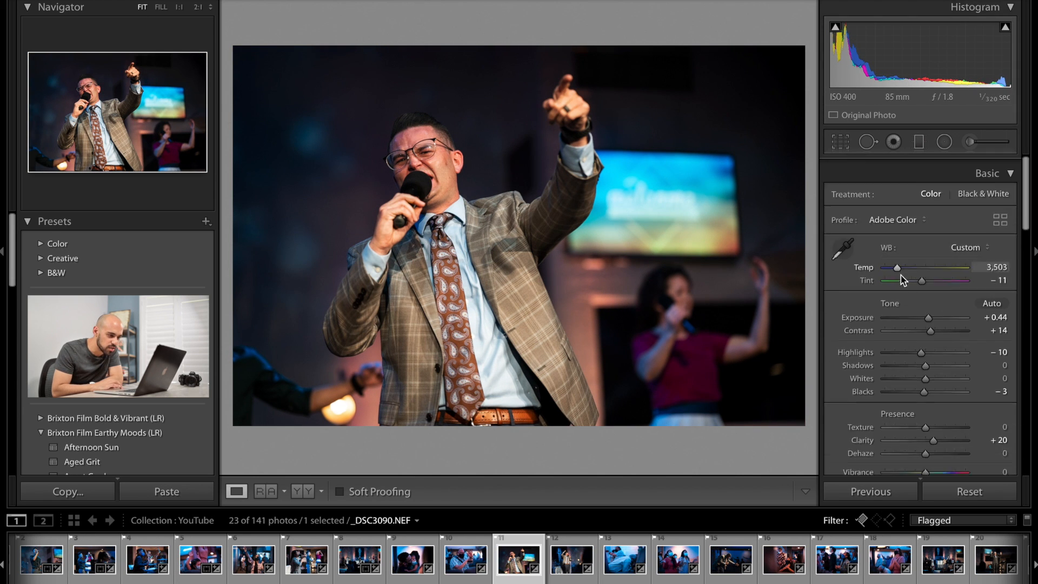
pyautogui.click(899, 273)
pyautogui.hotkey('ctrl', 'z')
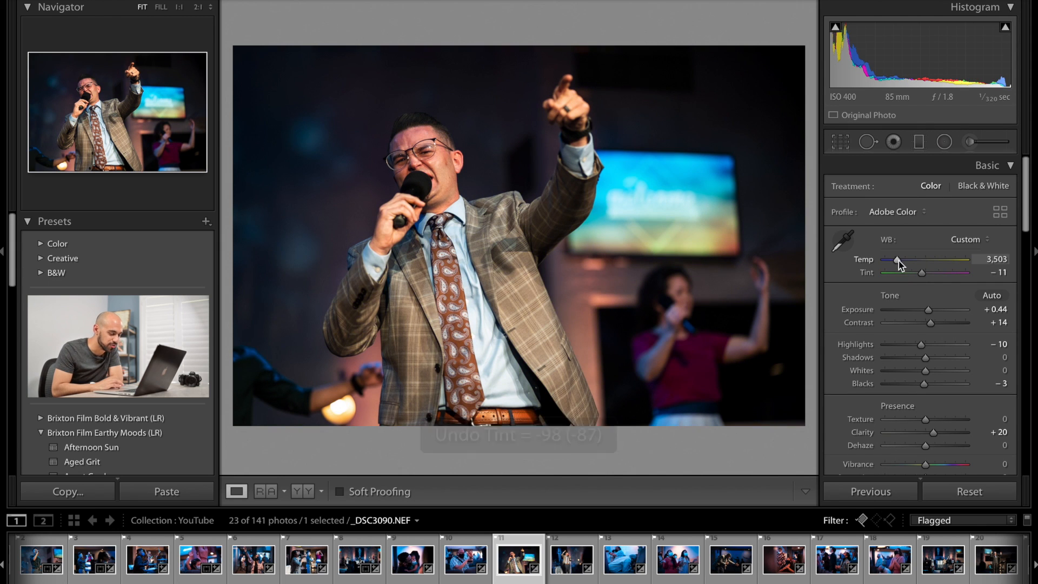
pyautogui.moveTo(899, 261); pyautogui.dragTo(896, 261)
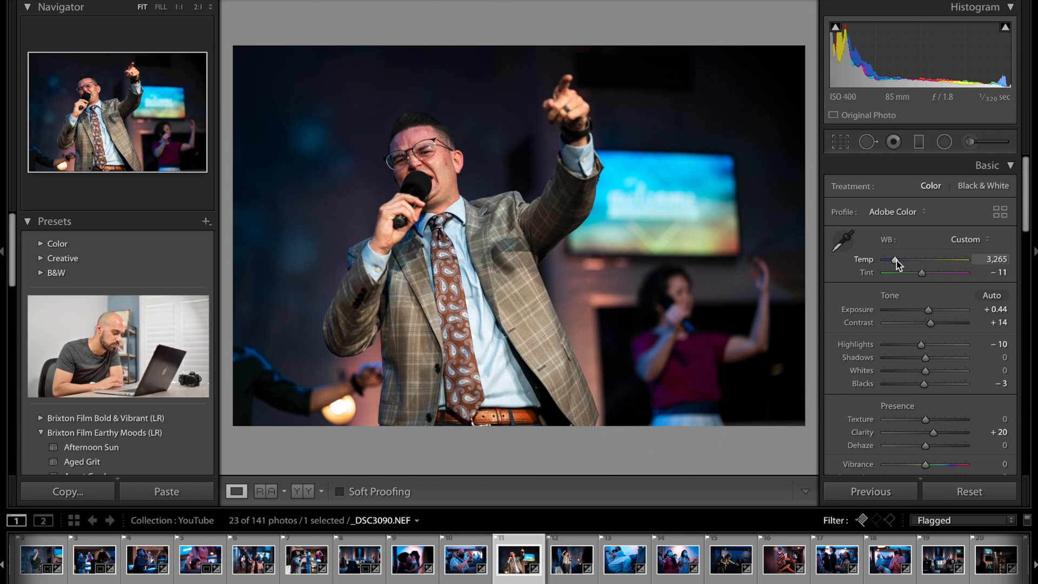
# Set the exposure of _DSC3096.NEF, the speaker with a raised fist beside the cross, to +0.48.
pyautogui.press('Right')
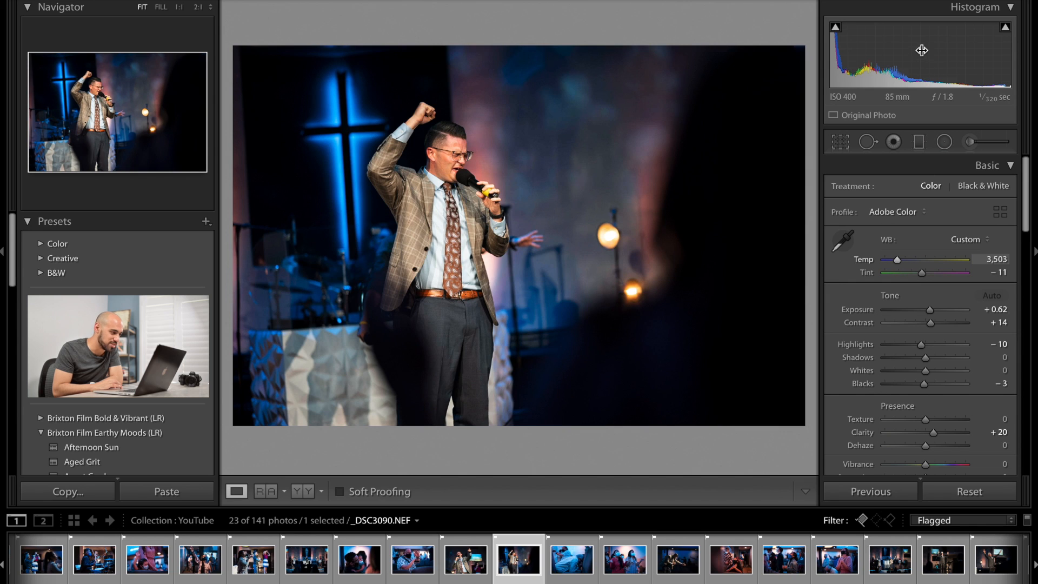
pyautogui.moveTo(930, 310); pyautogui.dragTo(929, 310)
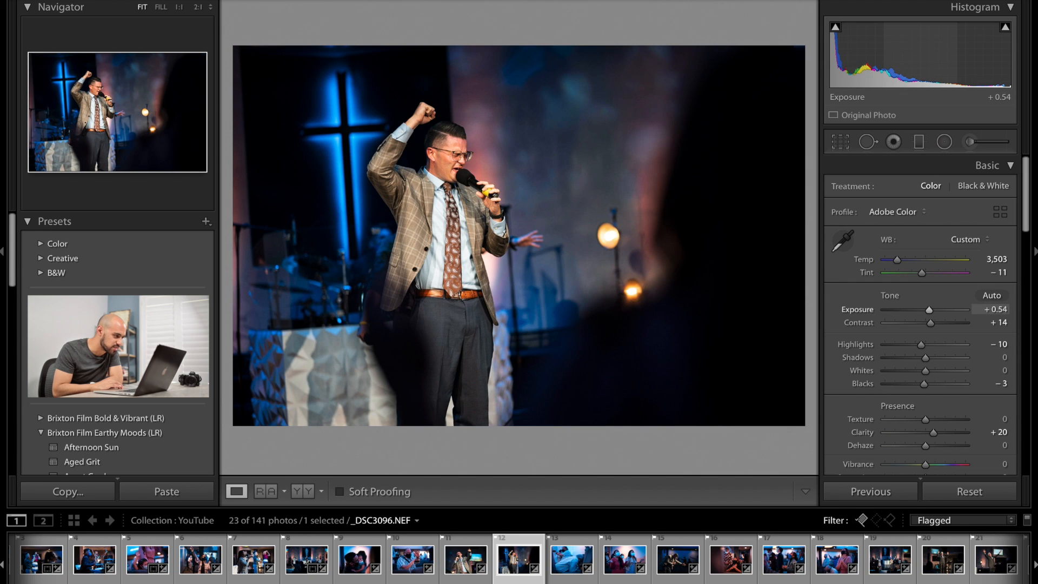
pyautogui.moveTo(919, 39); pyautogui.dragTo(918, 39)
pyautogui.moveTo(929, 310); pyautogui.dragTo(928, 309)
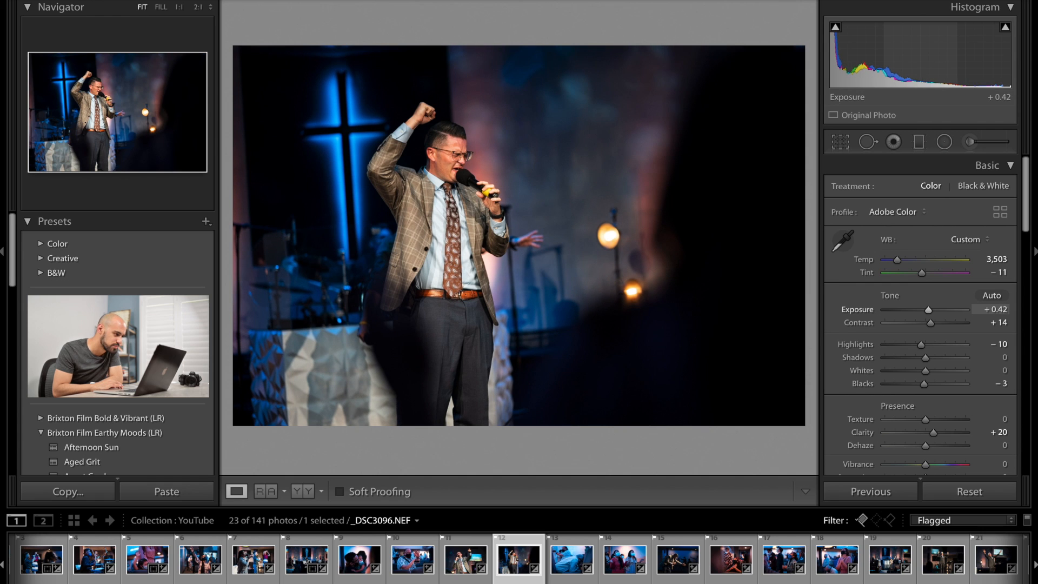
pyautogui.moveTo(919, 49); pyautogui.dragTo(921, 48)
# Straighten the raised-fist speaker photo with the Crop tool at an angle of 2.47.
pyautogui.click(841, 142)
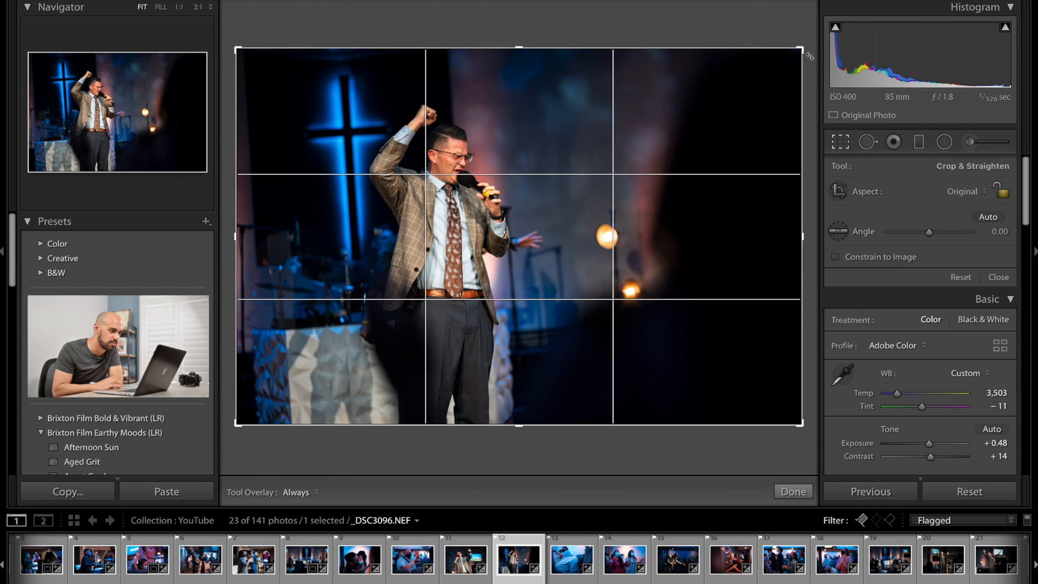
pyautogui.moveTo(811, 56); pyautogui.dragTo(818, 73)
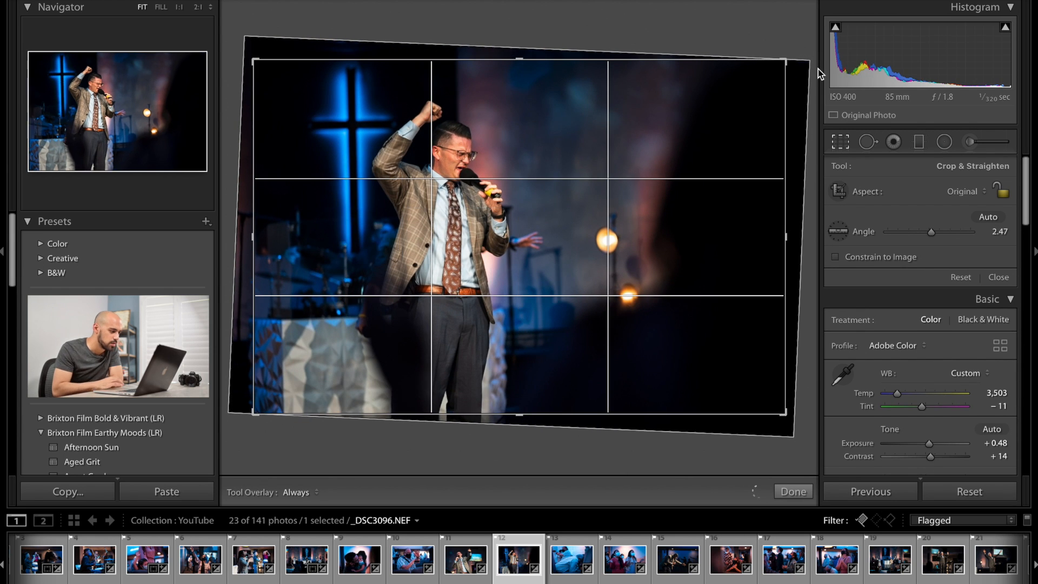
pyautogui.press('Return')
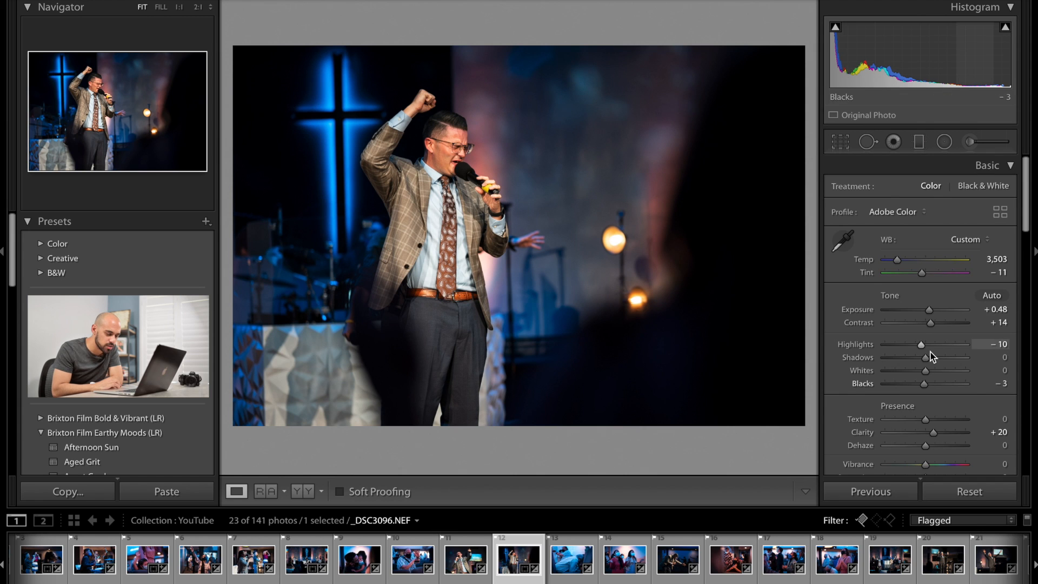
# Set the raised-fist speaker photo's white balance temperature to 3,383.
pyautogui.scroll(-3, 932, 353)
pyautogui.scroll(3, 930, 354)
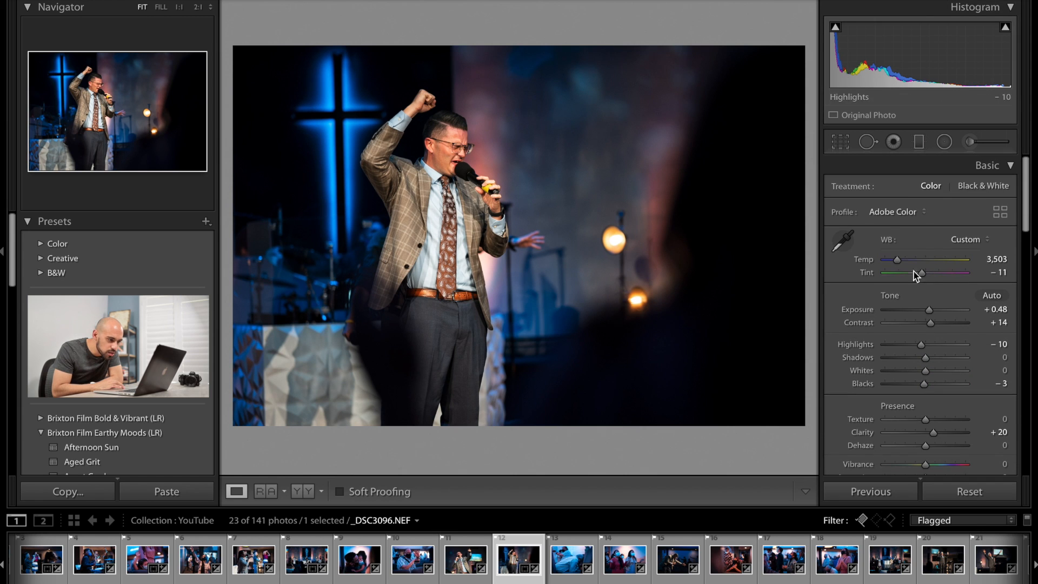
pyautogui.moveTo(898, 258); pyautogui.dragTo(896, 258)
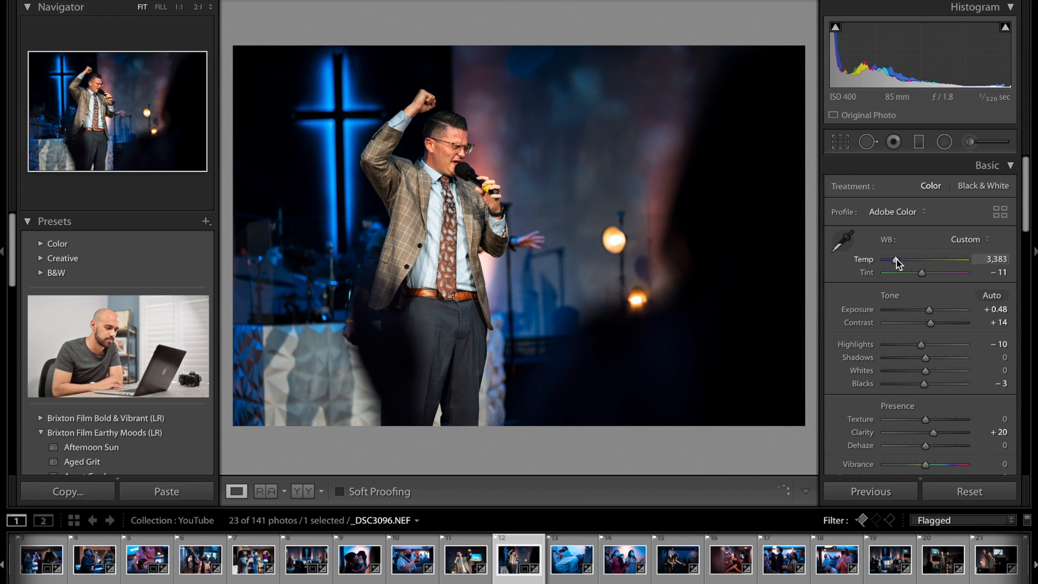
# Reduce the speaker's skin saturation with the targeted adjustment tool, setting red to −4 and orange to −11.
pyautogui.scroll(-15, 896, 258)
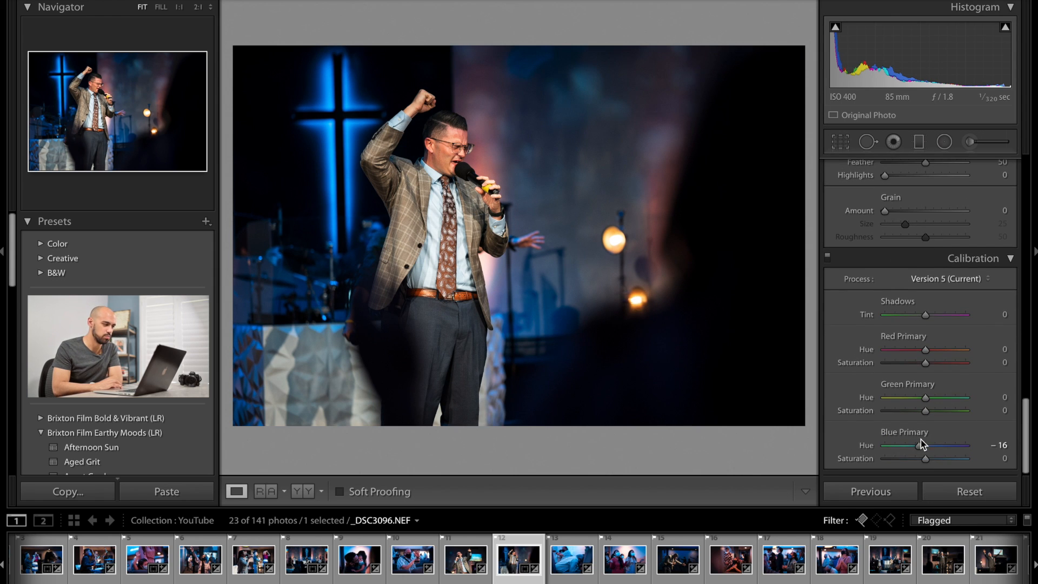
pyautogui.scroll(10, 922, 448)
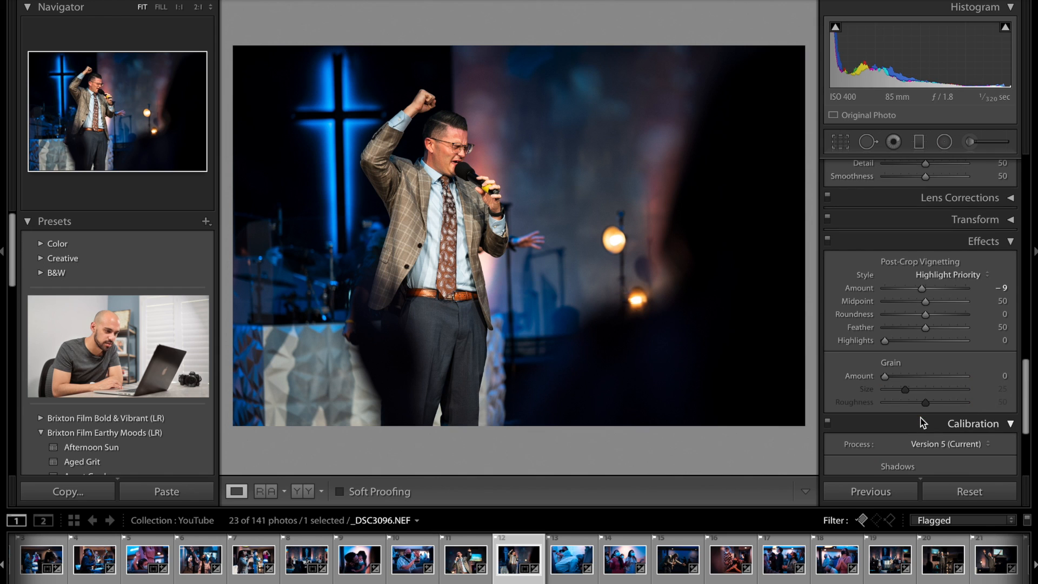
pyautogui.scroll(7, 922, 421)
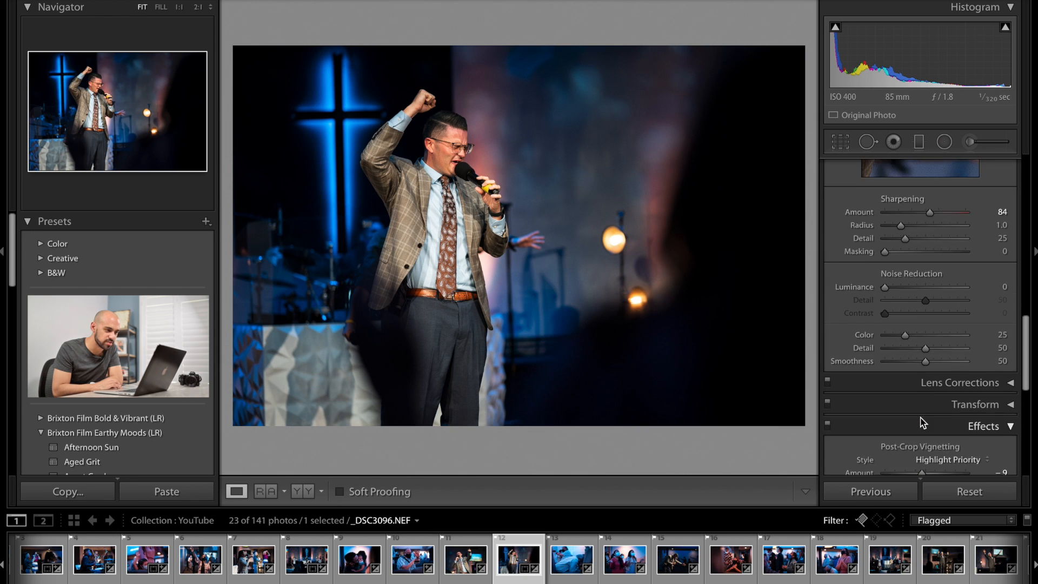
pyautogui.scroll(4, 926, 280)
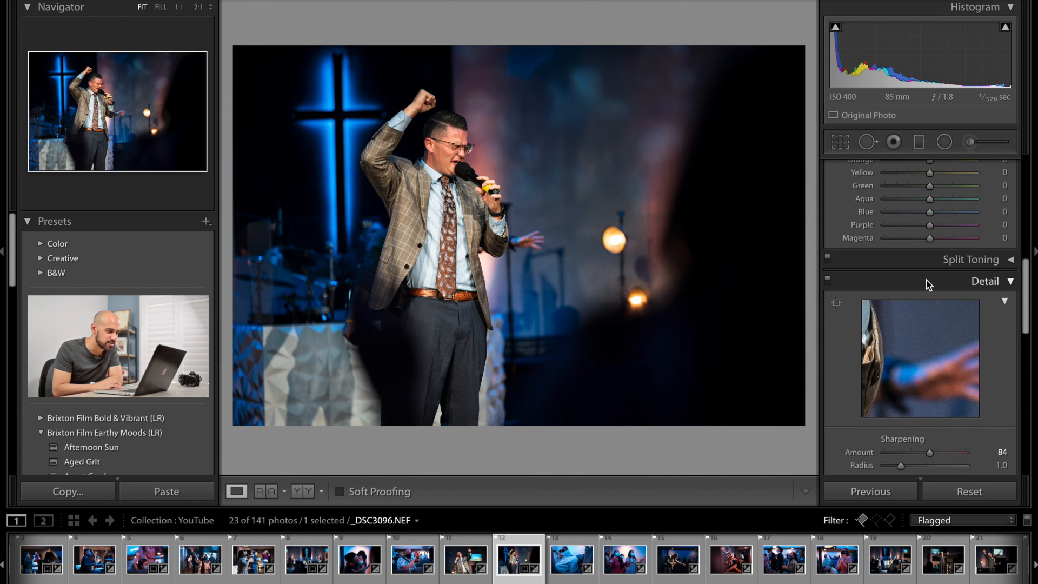
pyautogui.scroll(3, 926, 281)
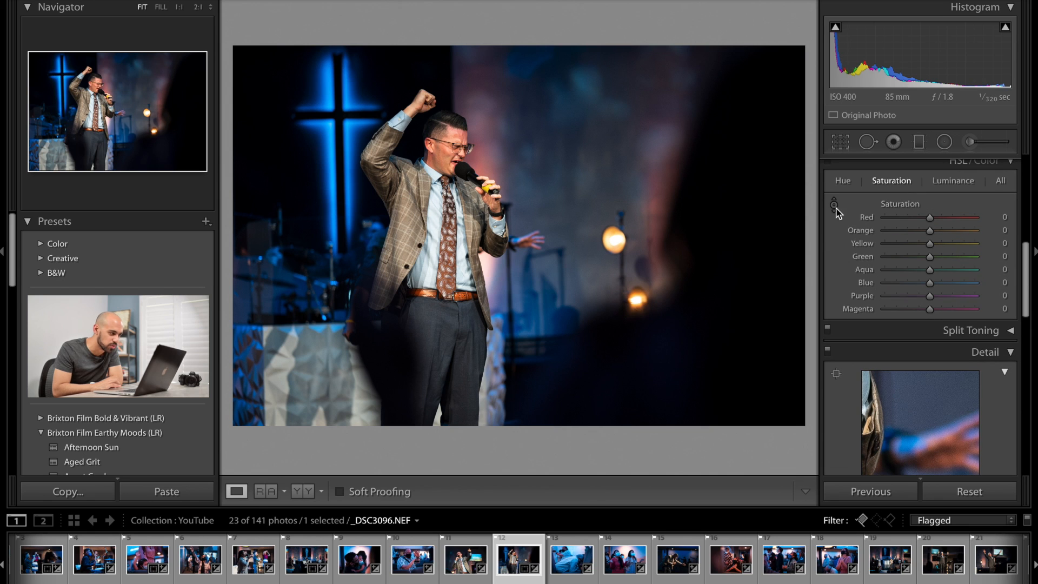
pyautogui.click(835, 206)
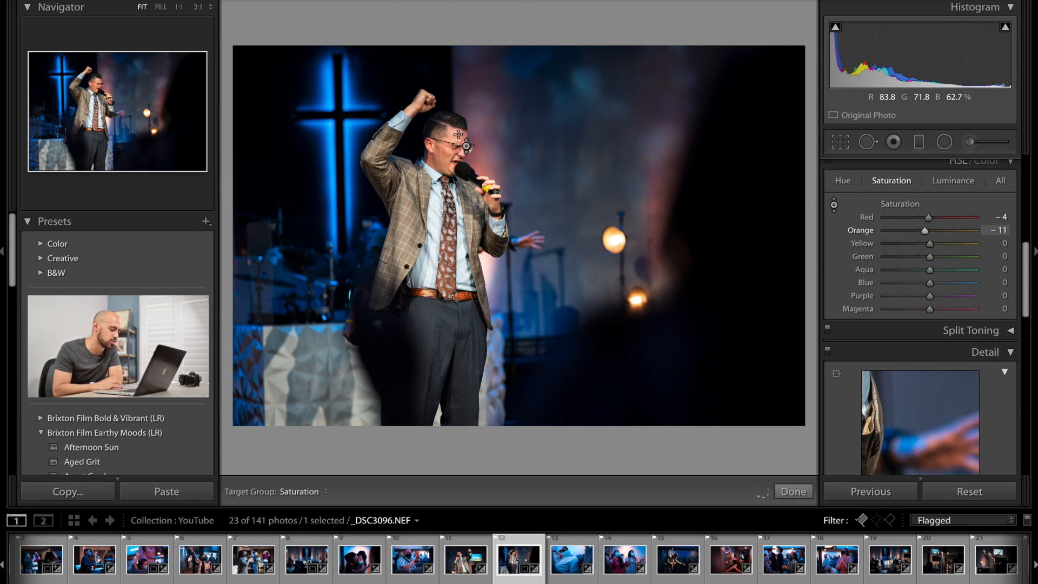
# Set _DSC3105.NEF, the man bowed over his seat, to exposure +0.62, white balance temperature 8,399 and tint −11.
pyautogui.click(572, 560)
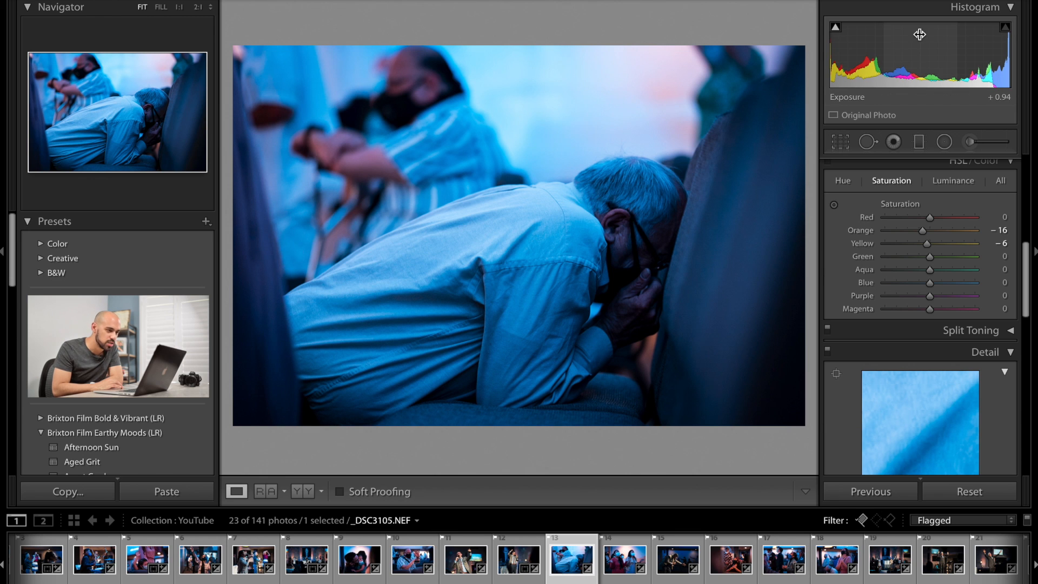
pyautogui.moveTo(920, 60); pyautogui.dragTo(912, 59)
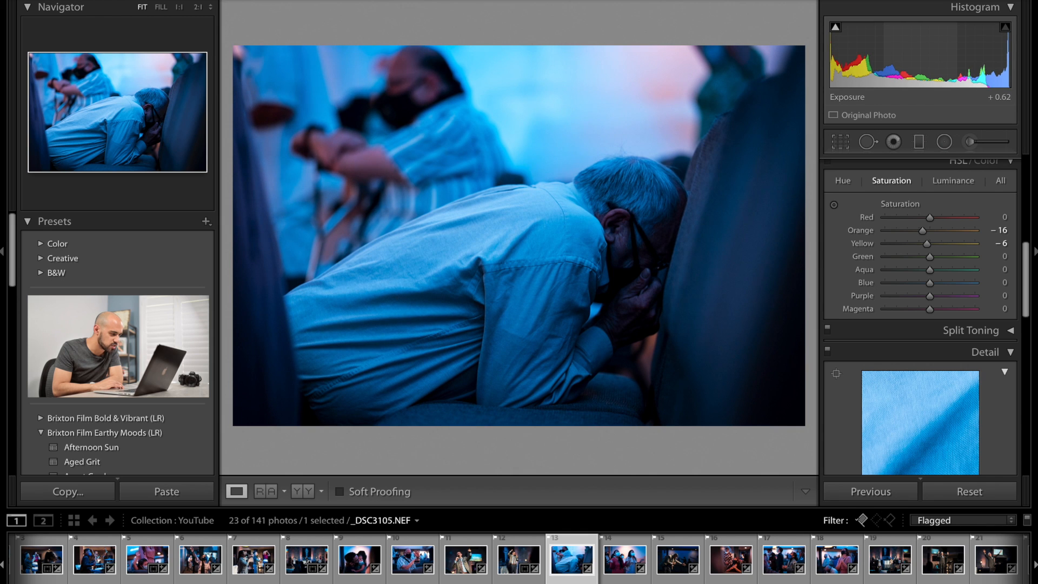
pyautogui.scroll(5, 918, 262)
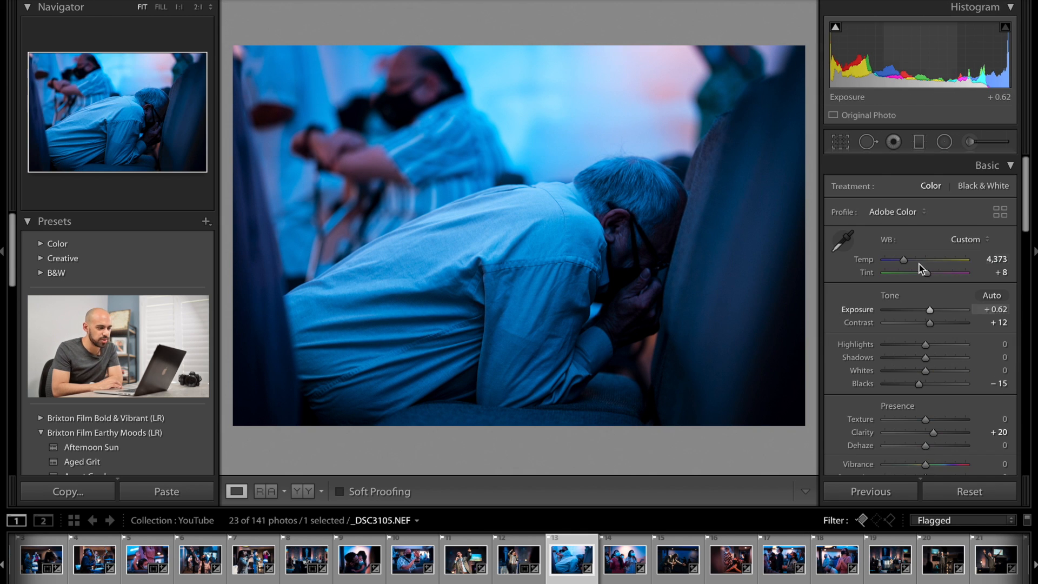
pyautogui.moveTo(907, 263)
pyautogui.mouseDown()
pyautogui.moveTo(938, 263)
pyautogui.moveTo(921, 273)
pyautogui.mouseUp()
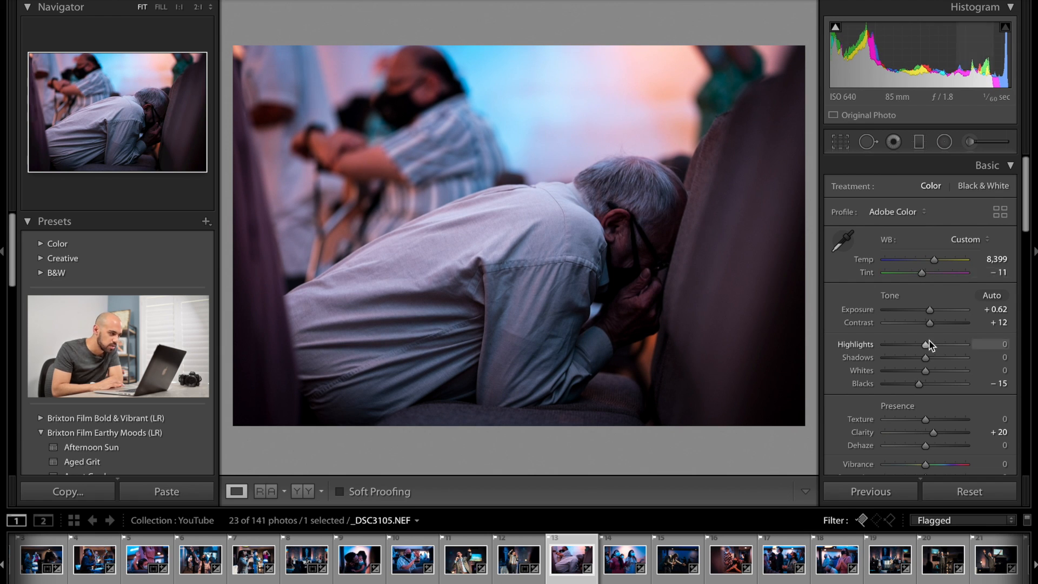
# Set the bowed man photo's Blue Primary hue to −39 in Calibration and its white balance tint to −9.
pyautogui.scroll(-10, 927, 343)
pyautogui.scroll(1, 927, 429)
pyautogui.moveTo(926, 445); pyautogui.dragTo(911, 452)
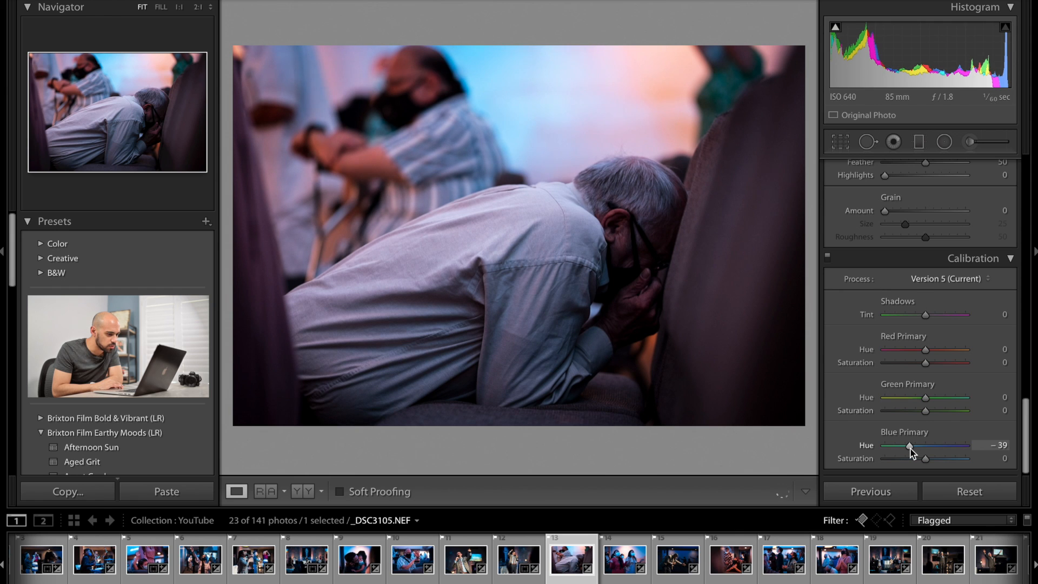
pyautogui.scroll(15, 911, 452)
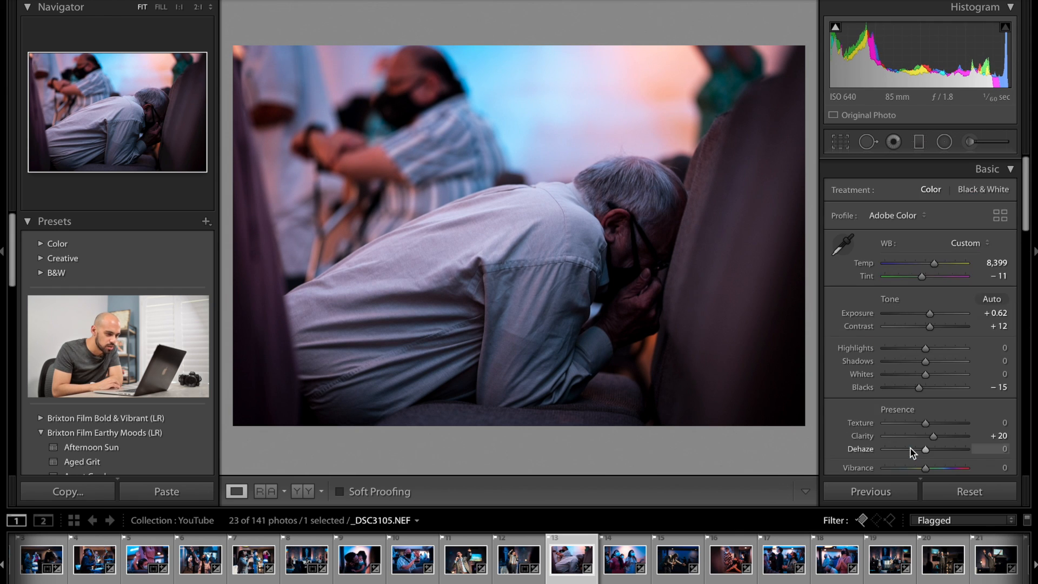
pyautogui.moveTo(923, 276); pyautogui.dragTo(924, 277)
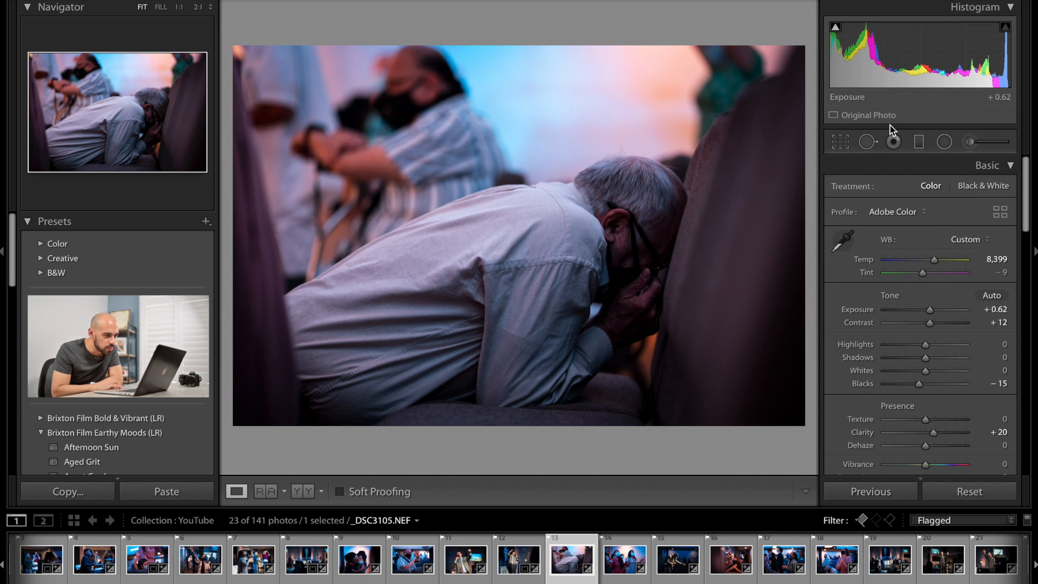
# Set the bowed man photo's shadows to +64 and blacks to −20, and compare the before and after versions.
pyautogui.moveTo(926, 357); pyautogui.dragTo(966, 358)
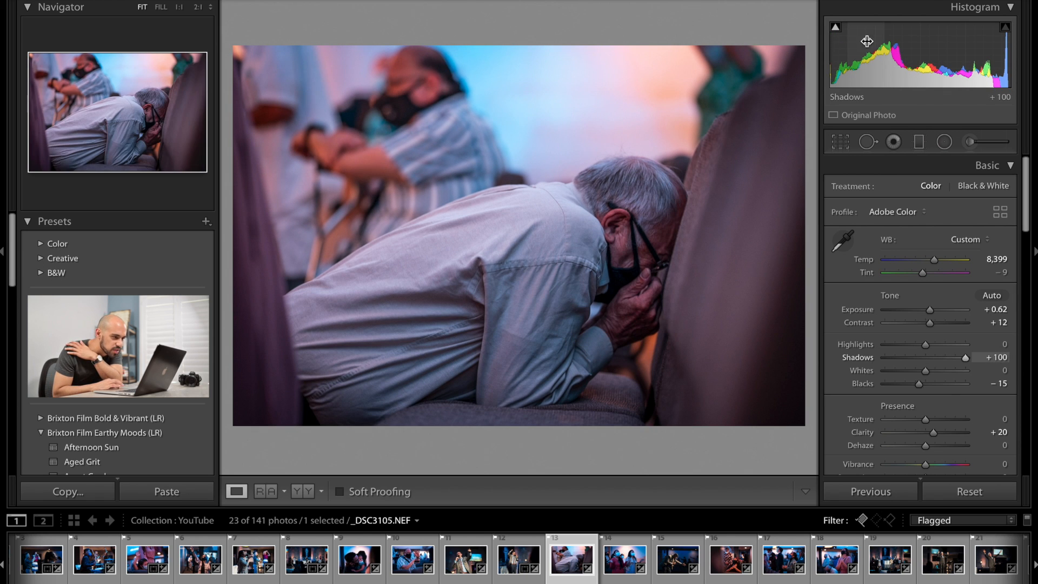
pyautogui.moveTo(867, 41)
pyautogui.mouseDown()
pyautogui.moveTo(852, 41)
pyautogui.moveTo(869, 42)
pyautogui.mouseUp()
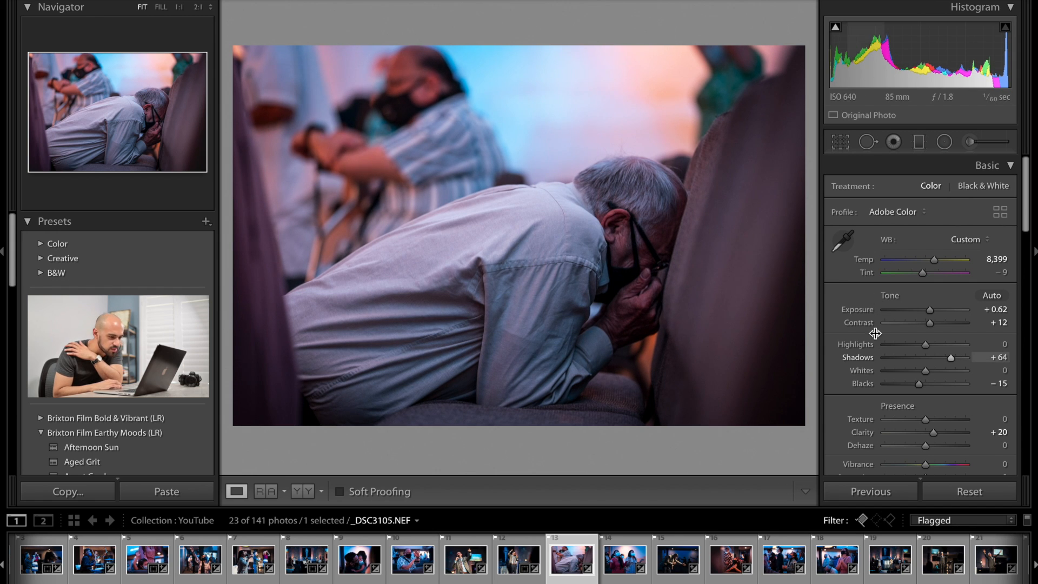
pyautogui.moveTo(918, 388); pyautogui.dragTo(917, 387)
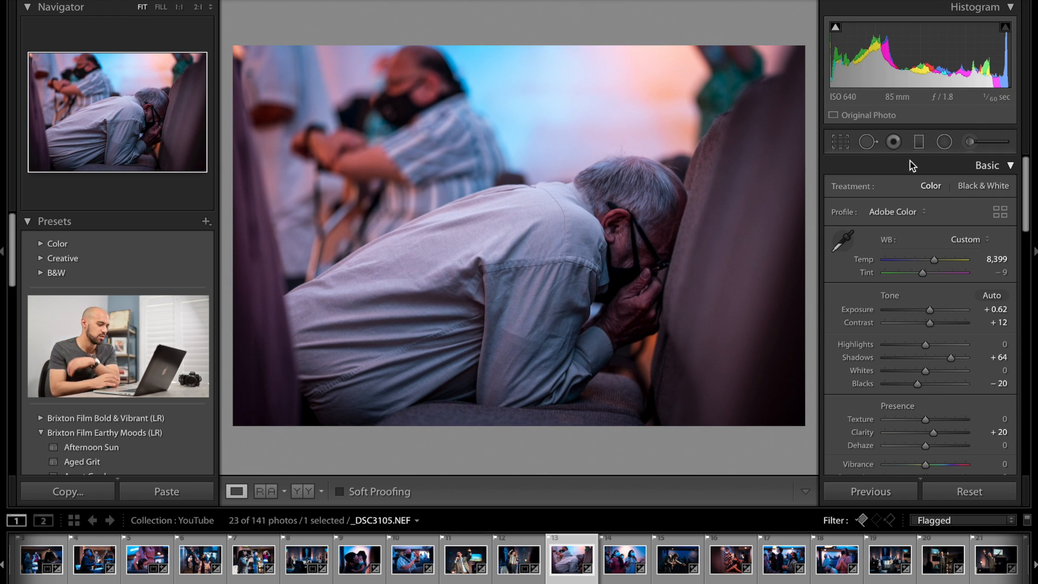
pyautogui.click(304, 492)
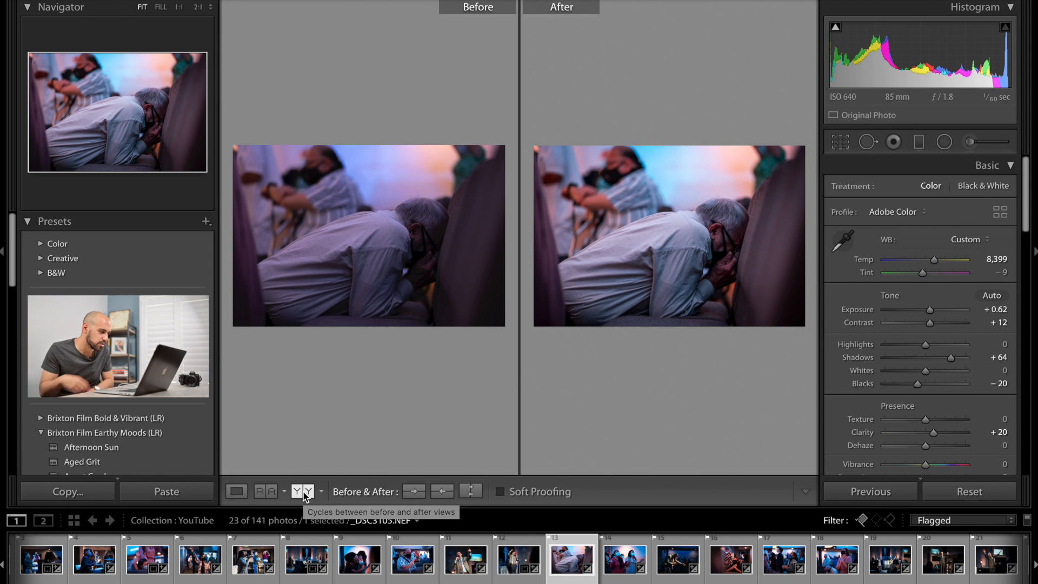
pyautogui.click(237, 491)
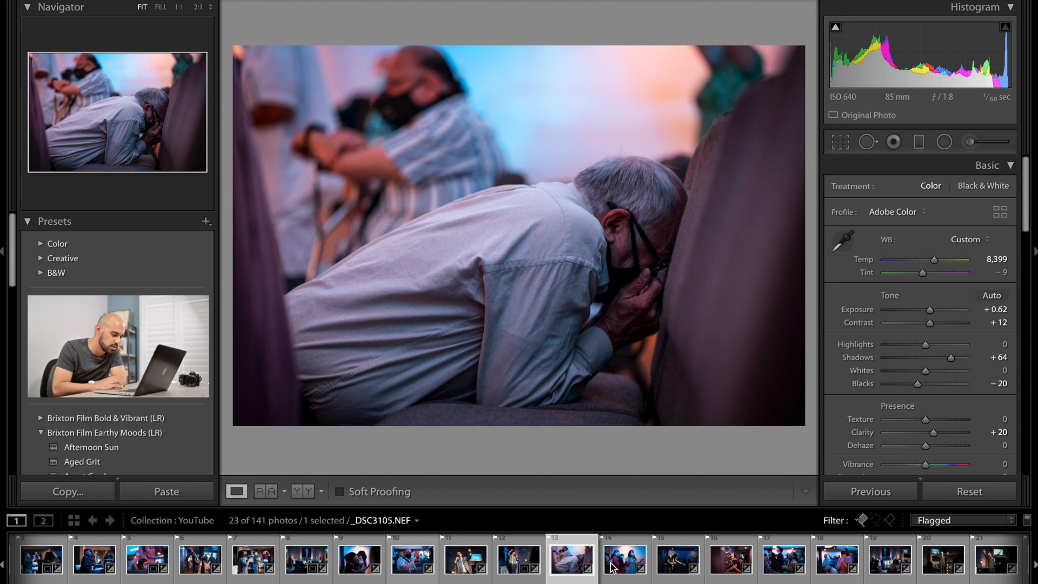
# Remove the next photo from the collection and set the exposure of _DSC3116.NEF, the speaker bending forward with an outstretched hand, to +1.70.
pyautogui.click(624, 561)
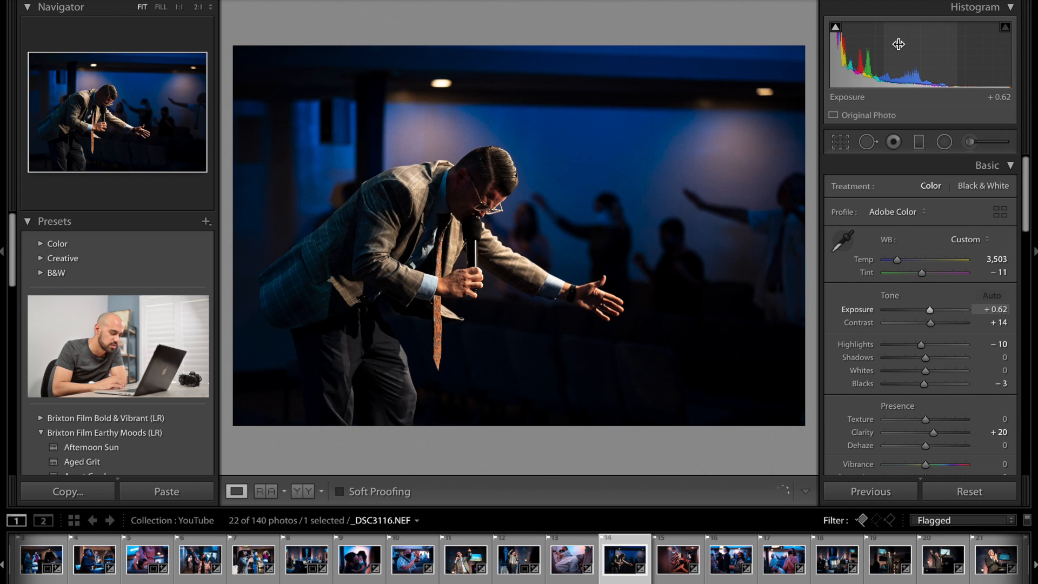
pyautogui.moveTo(926, 358); pyautogui.dragTo(966, 358)
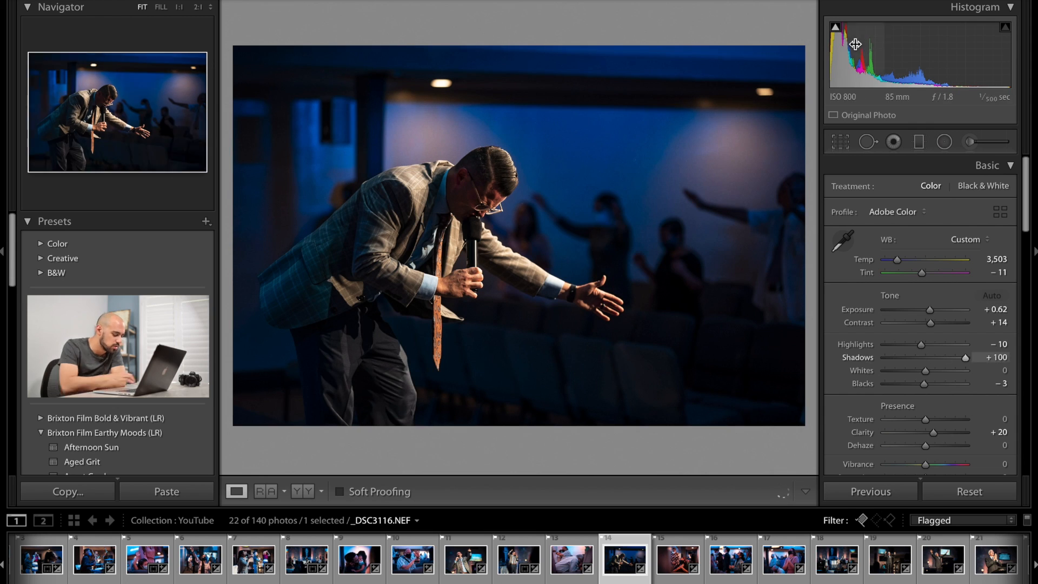
pyautogui.hotkey('ctrl', 'z')
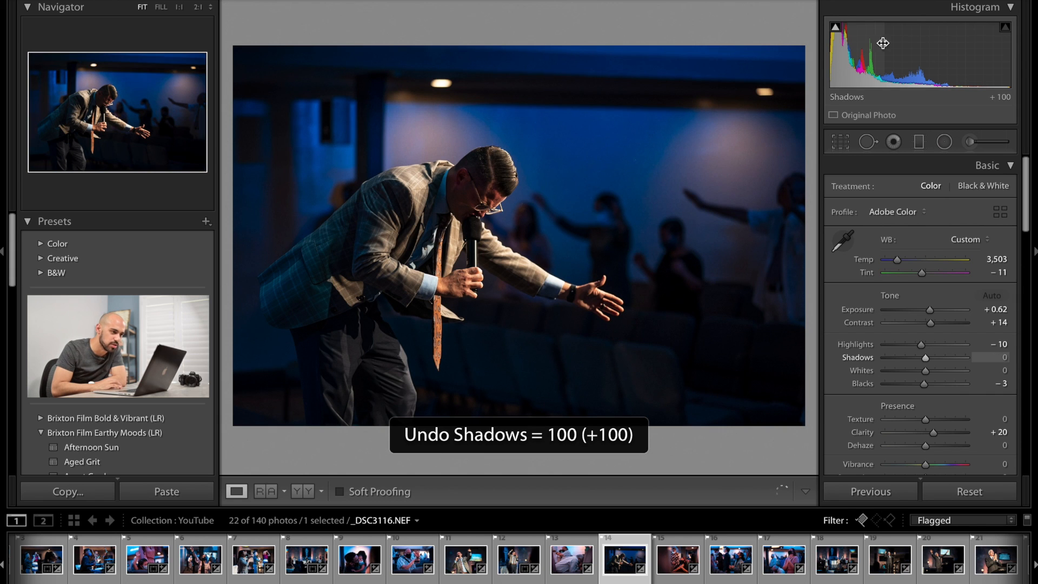
pyautogui.moveTo(899, 43)
pyautogui.mouseDown()
pyautogui.moveTo(933, 47)
pyautogui.moveTo(898, 52)
pyautogui.mouseUp()
pyautogui.moveTo(917, 40); pyautogui.dragTo(913, 40)
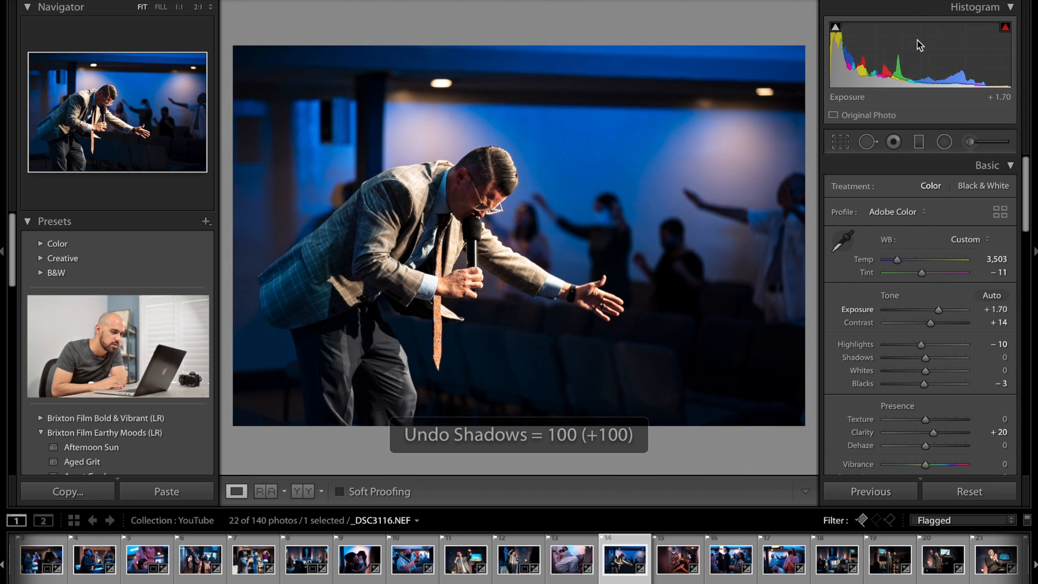
# Set the bending speaker photo's highlights to −30, contrast to +11 and clarity to +10.
pyautogui.moveTo(984, 35); pyautogui.dragTo(980, 36)
pyautogui.moveTo(917, 344); pyautogui.dragTo(915, 345)
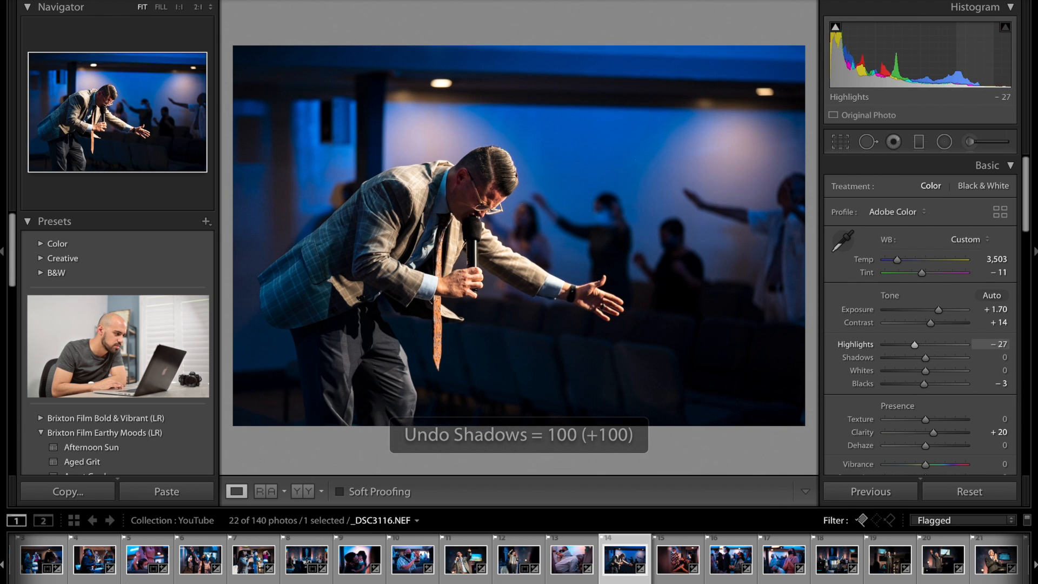
pyautogui.moveTo(988, 42); pyautogui.dragTo(986, 42)
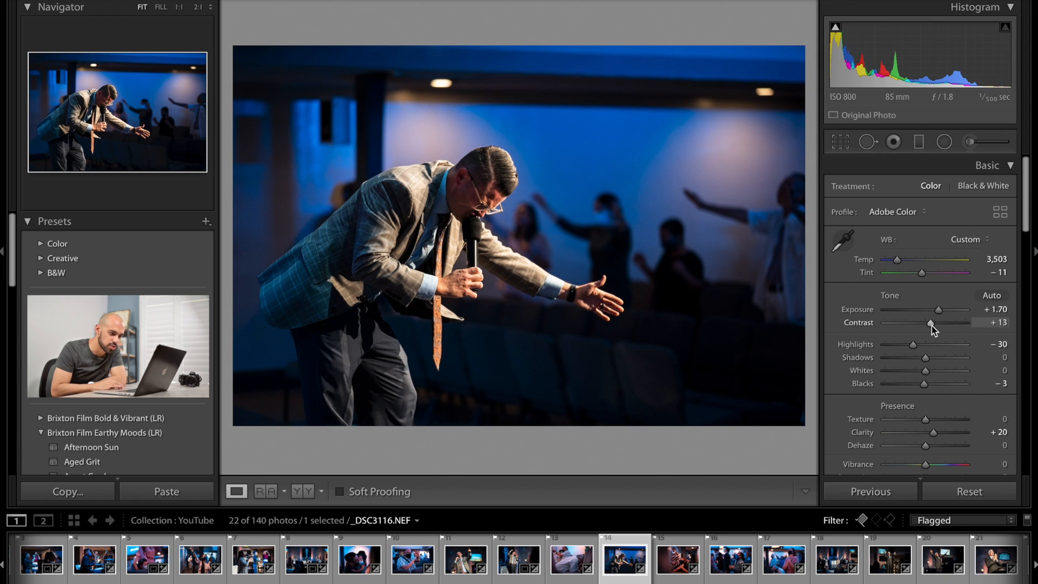
pyautogui.moveTo(931, 326); pyautogui.dragTo(931, 326)
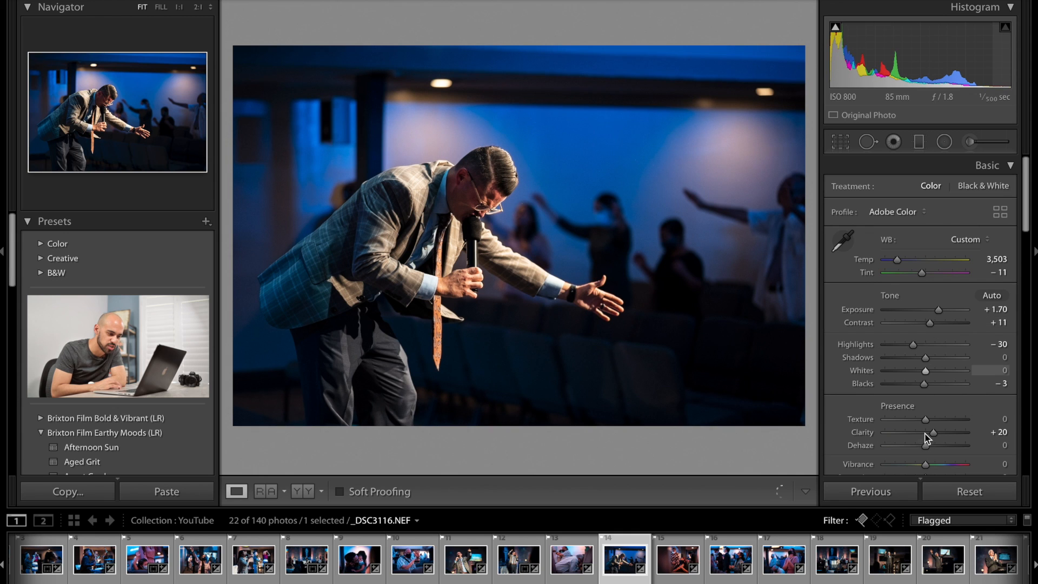
pyautogui.moveTo(932, 432); pyautogui.dragTo(929, 432)
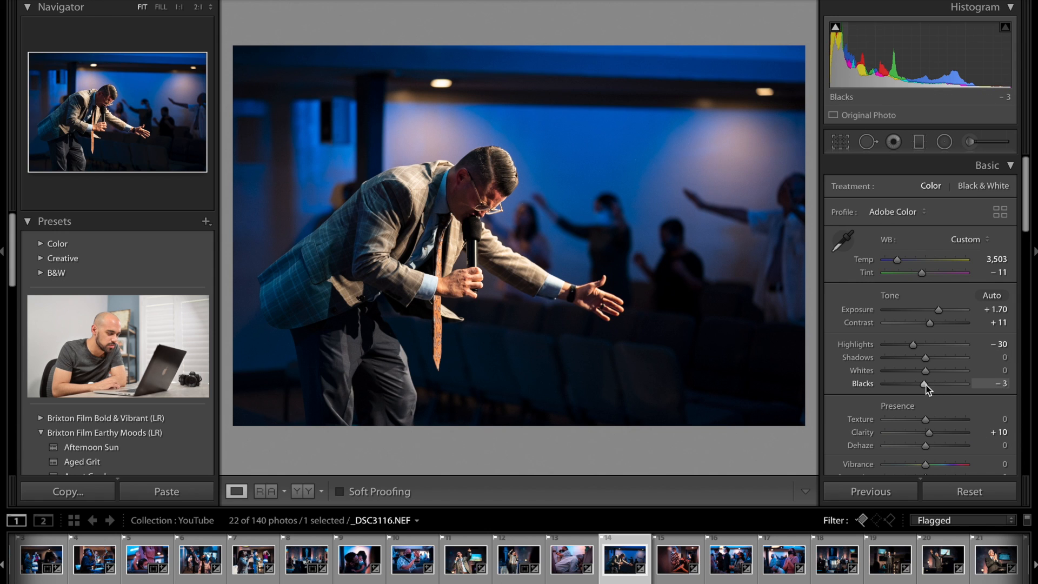
# Add a post-crop vignette with an amount of −12 to the bending speaker photo.
pyautogui.scroll(-10, 927, 385)
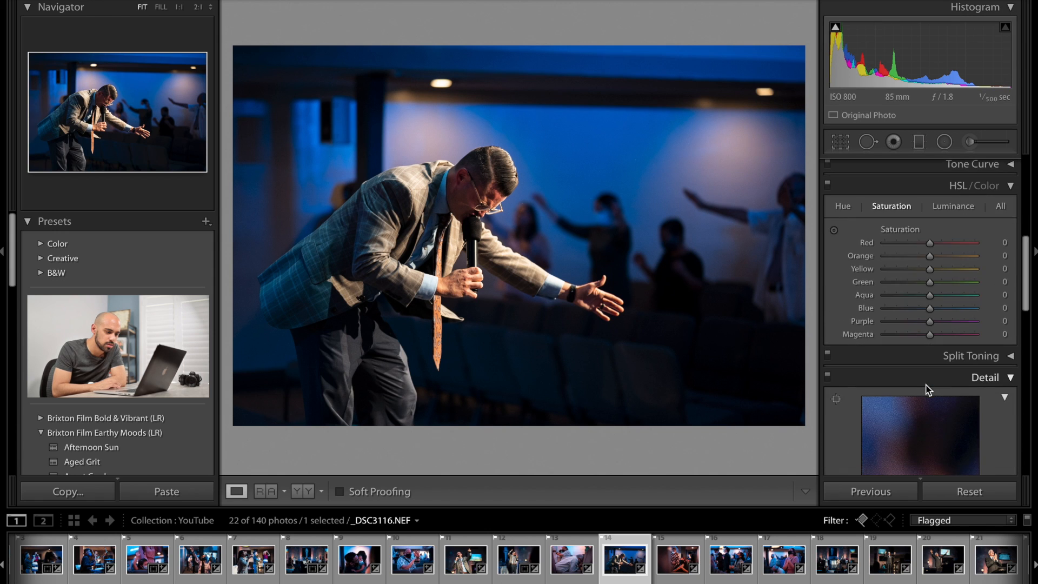
pyautogui.scroll(-8, 926, 388)
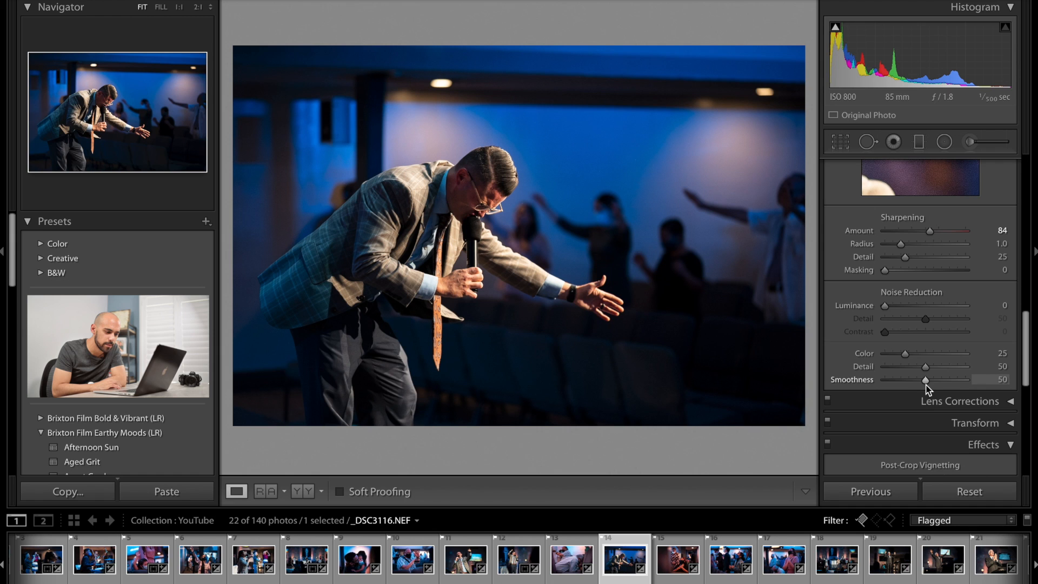
pyautogui.scroll(-3, 926, 385)
pyautogui.moveTo(923, 433); pyautogui.dragTo(920, 433)
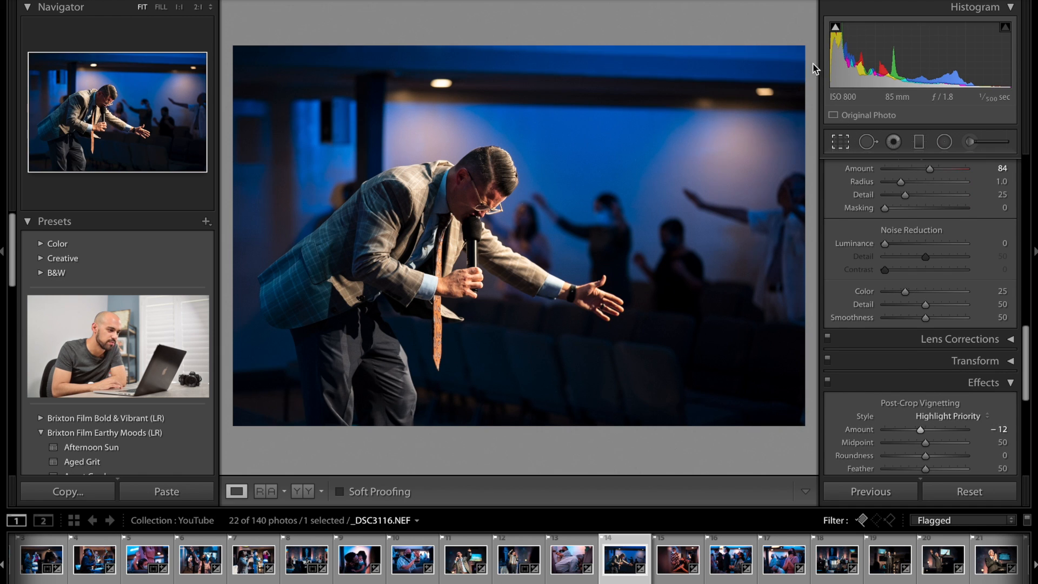
# Straighten the bending speaker photo with the Crop tool at an angle of −1.04 and reposition the image within the crop.
pyautogui.press('r')
pyautogui.moveTo(814, 61); pyautogui.dragTo(809, 49)
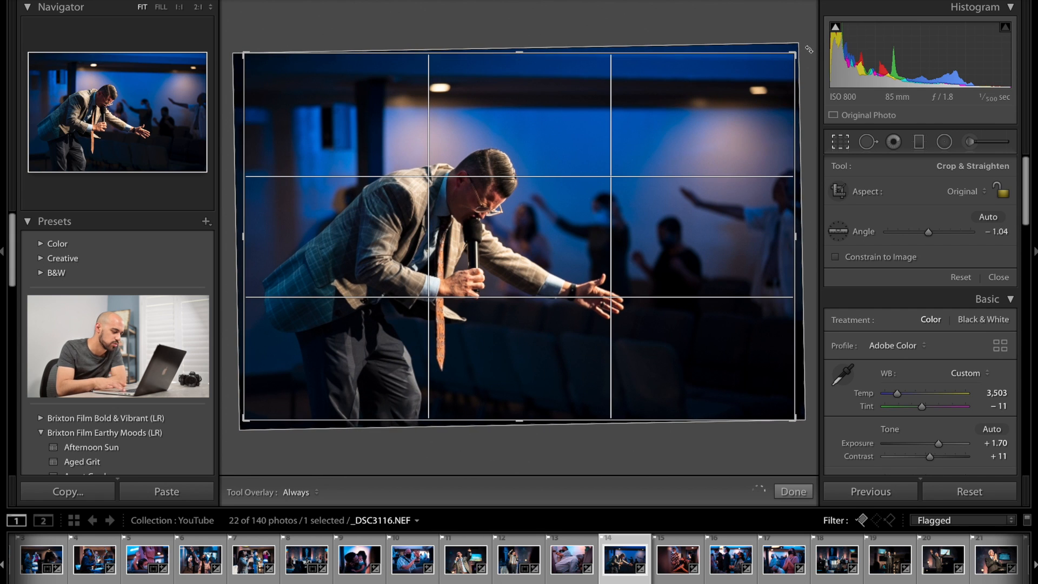
pyautogui.press('Return')
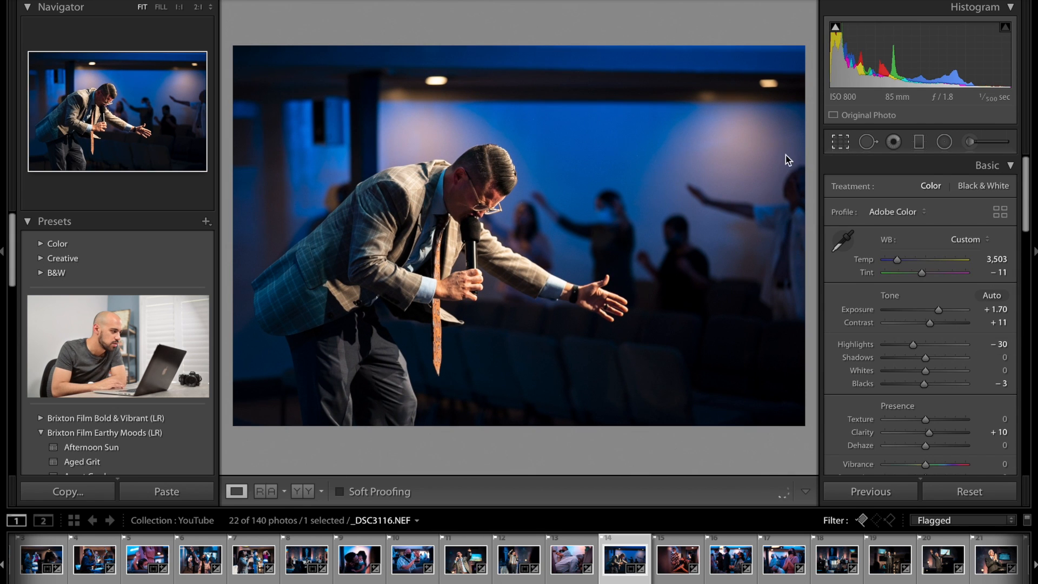
pyautogui.click(839, 142)
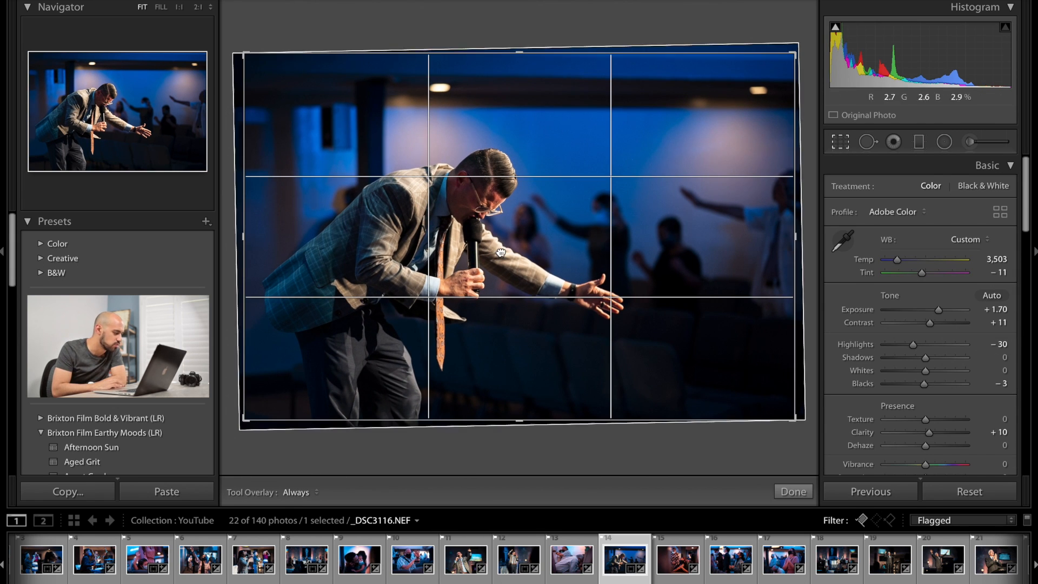
pyautogui.press('Return')
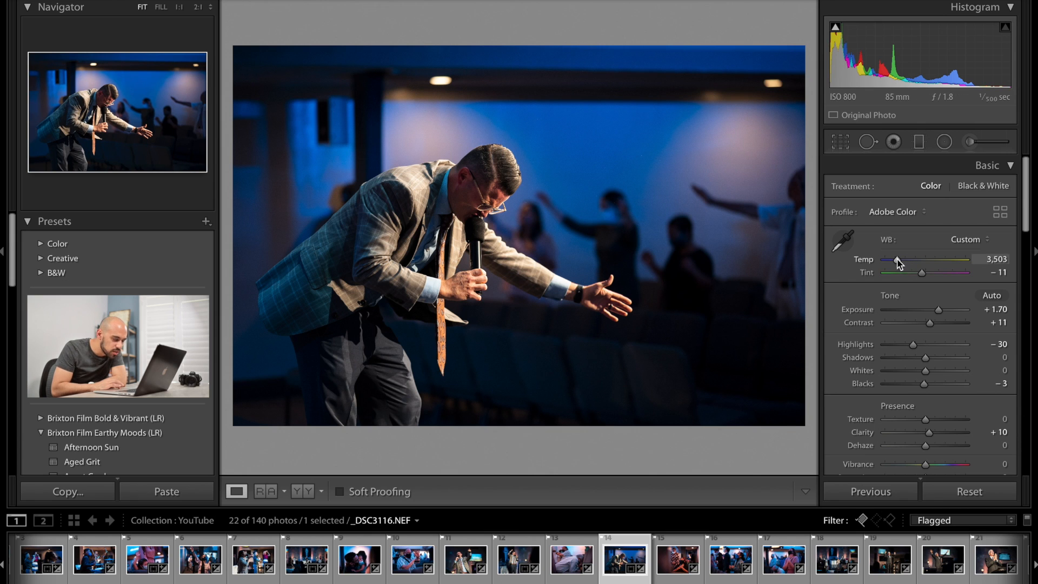
# Set the bending speaker photo's white balance temperature to 3,350 and review its Calibration settings.
pyautogui.moveTo(896, 258); pyautogui.dragTo(895, 260)
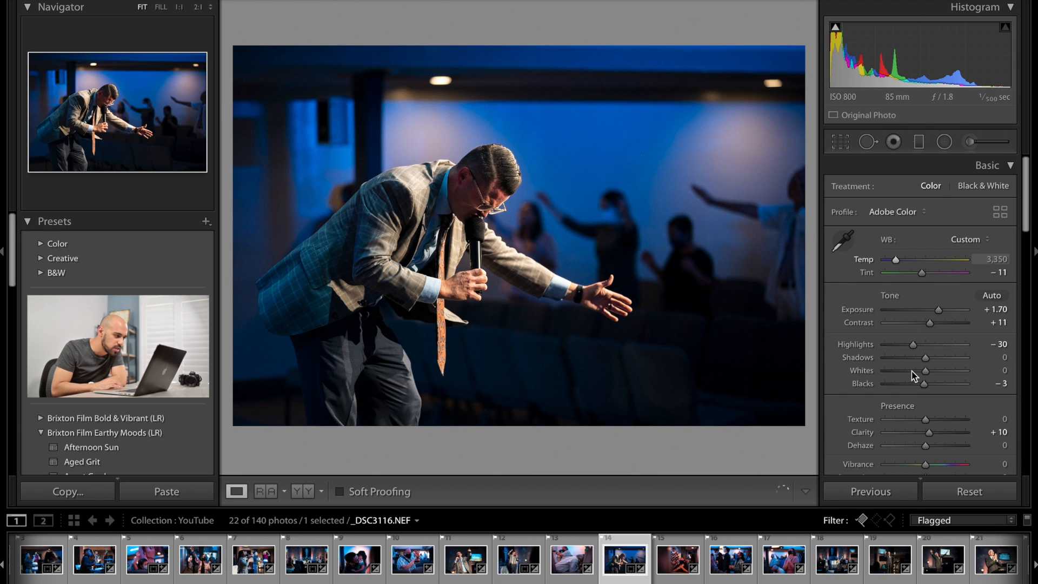
pyautogui.scroll(-15, 914, 373)
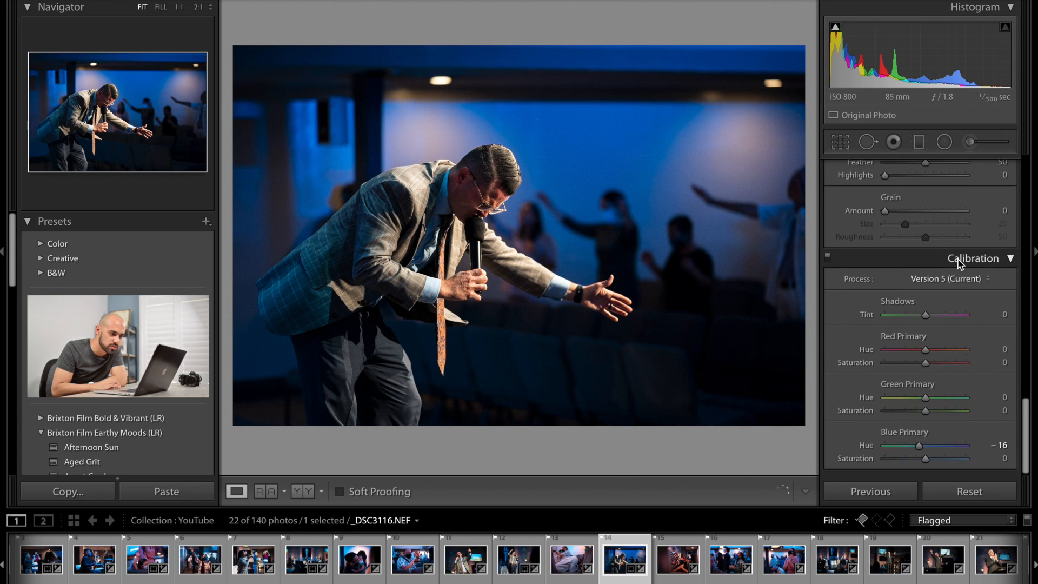
pyautogui.scroll(3, 957, 261)
pyautogui.scroll(7, 960, 263)
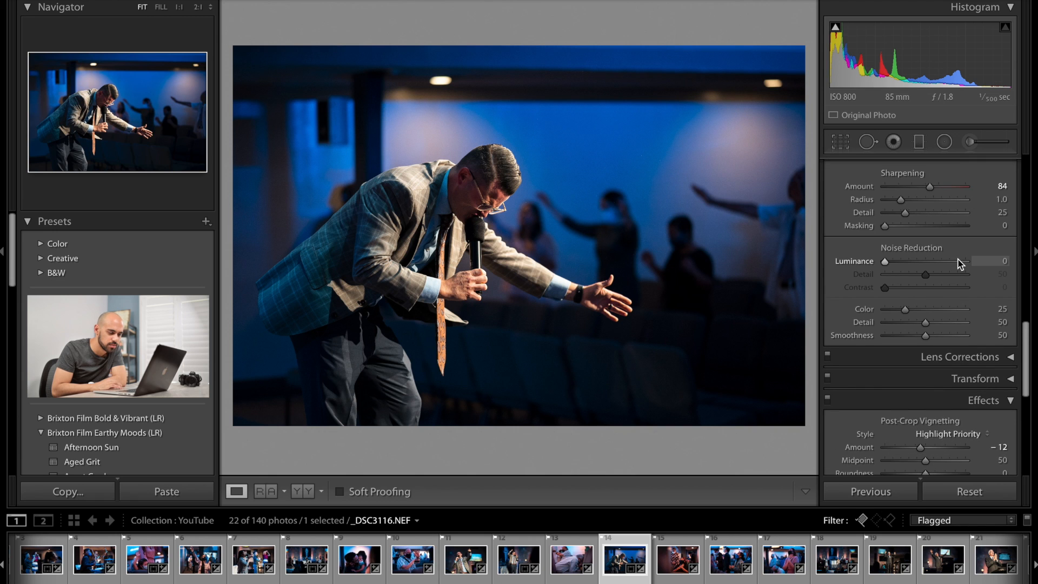
# Reduce the speaker's skin saturation using the targeted adjustment tool and fine-tuning, setting red to −8 and orange to −4.
pyautogui.scroll(10, 960, 264)
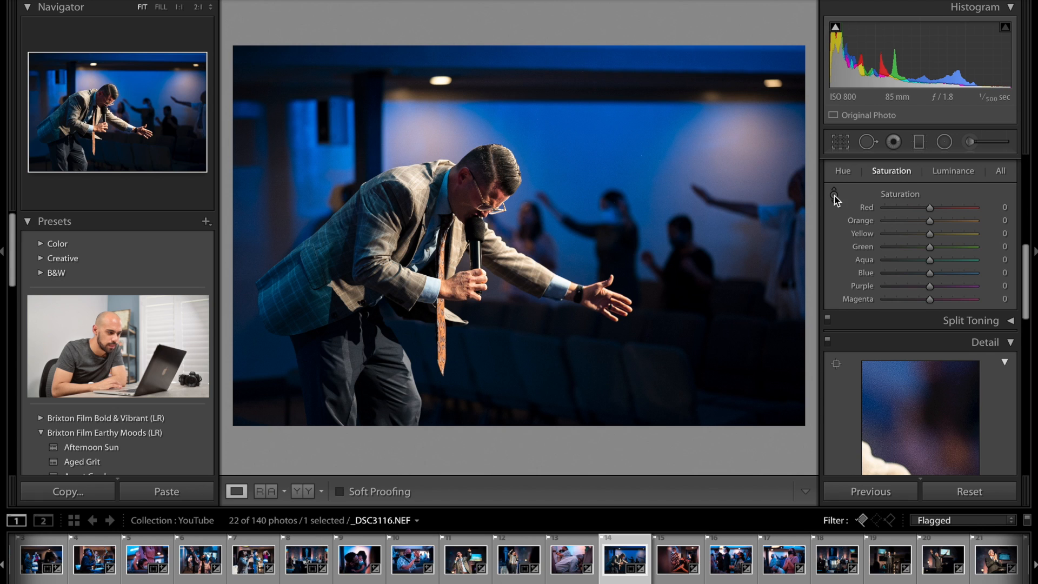
pyautogui.click(834, 196)
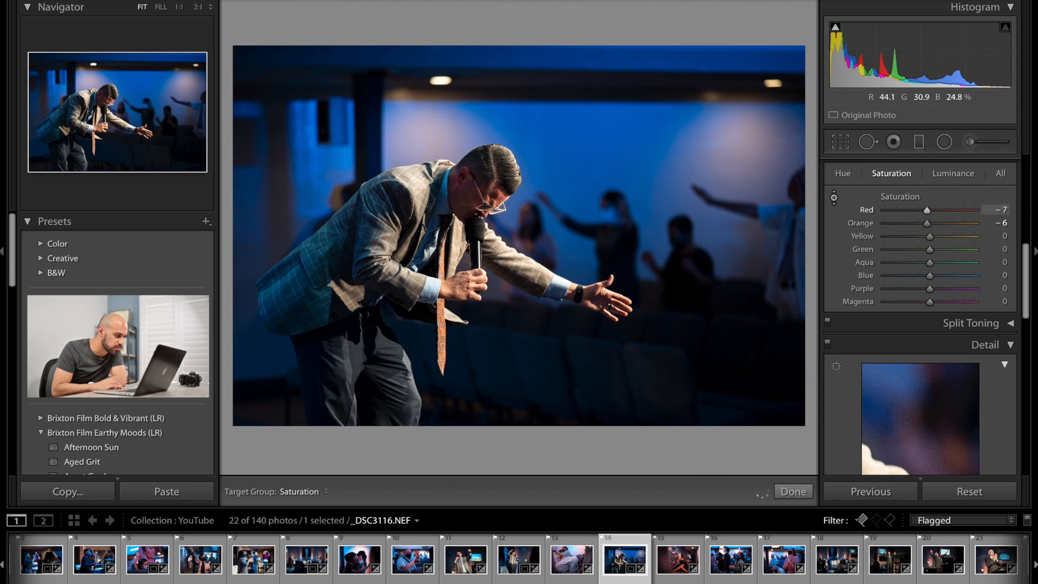
pyautogui.moveTo(506, 204); pyautogui.dragTo(506, 208)
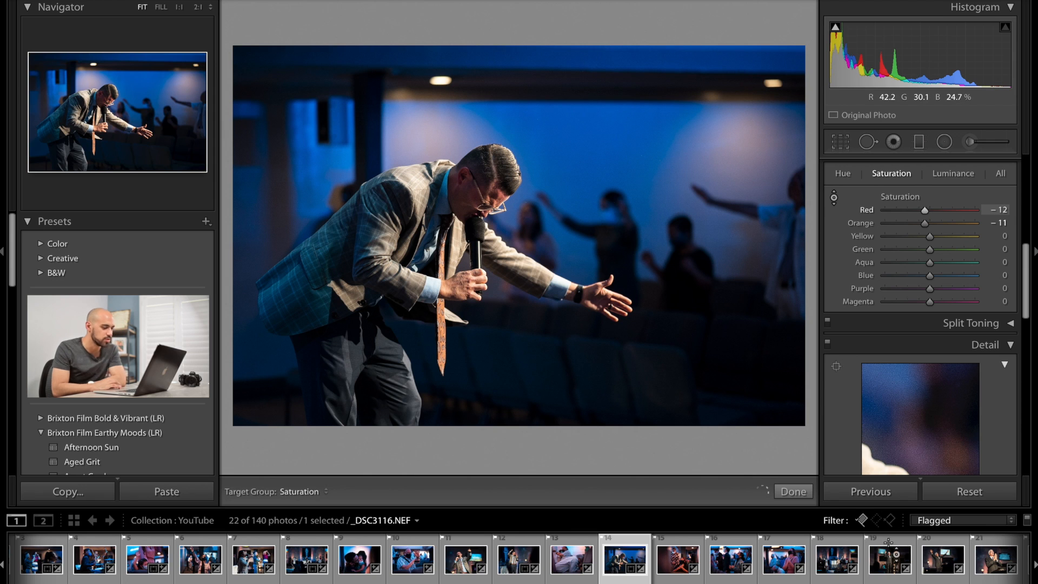
pyautogui.click(798, 490)
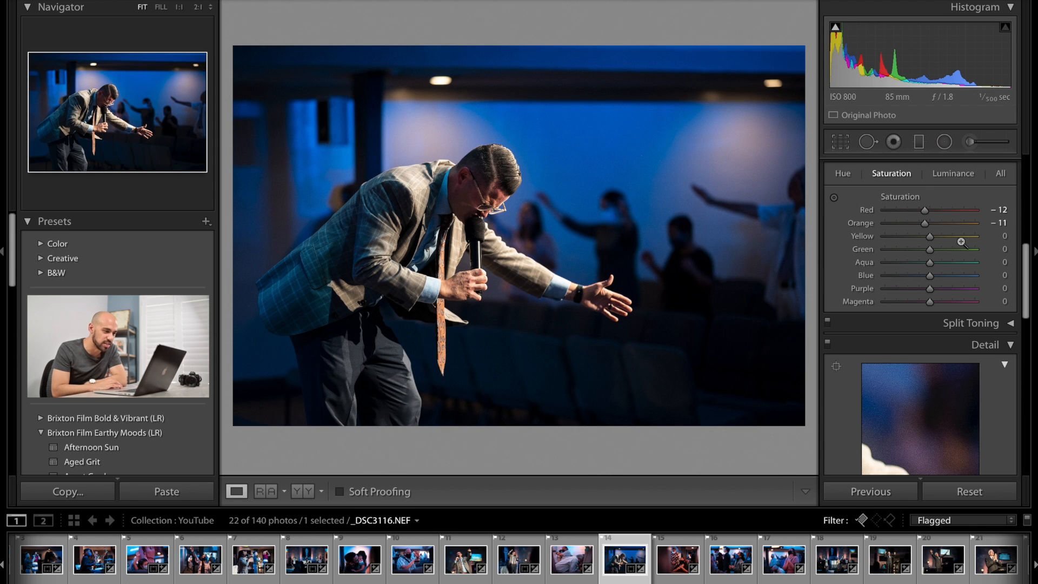
pyautogui.moveTo(926, 211); pyautogui.dragTo(928, 214)
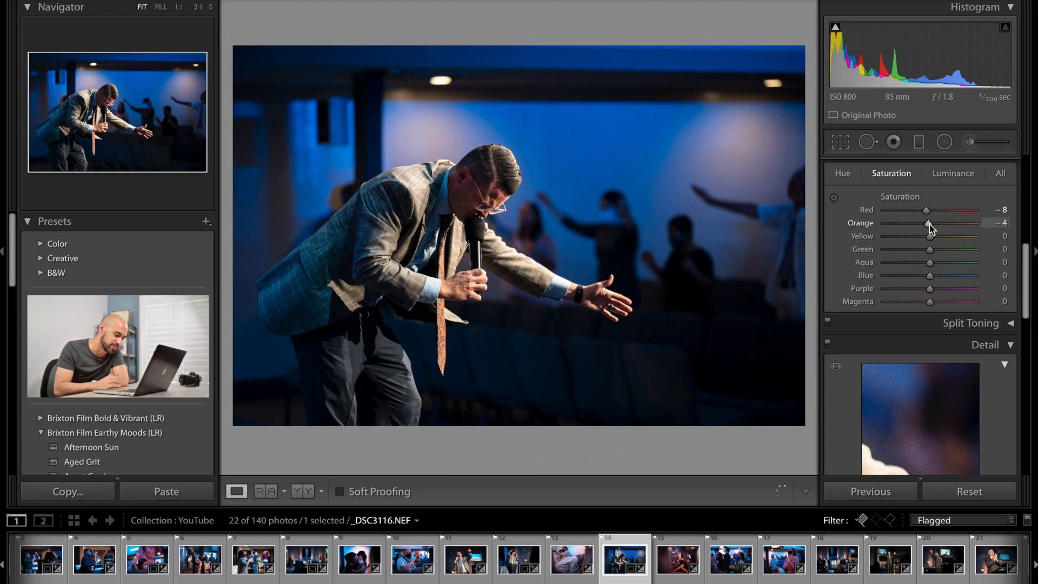
# Set the seated masked woman photo's white balance temperature to 3,336 and its exposure to +1.06.
pyautogui.click(673, 562)
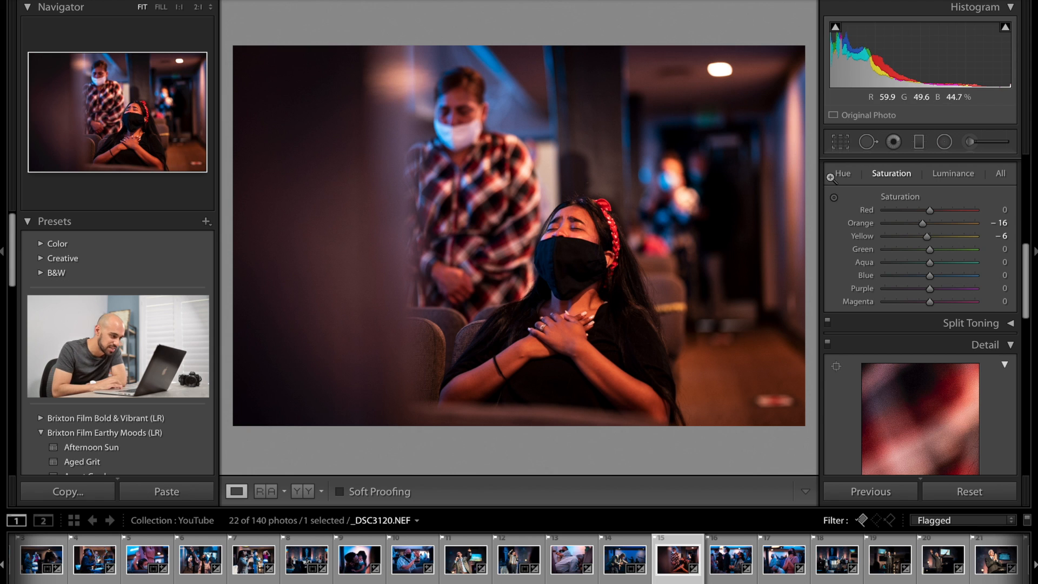
pyautogui.scroll(10, 874, 233)
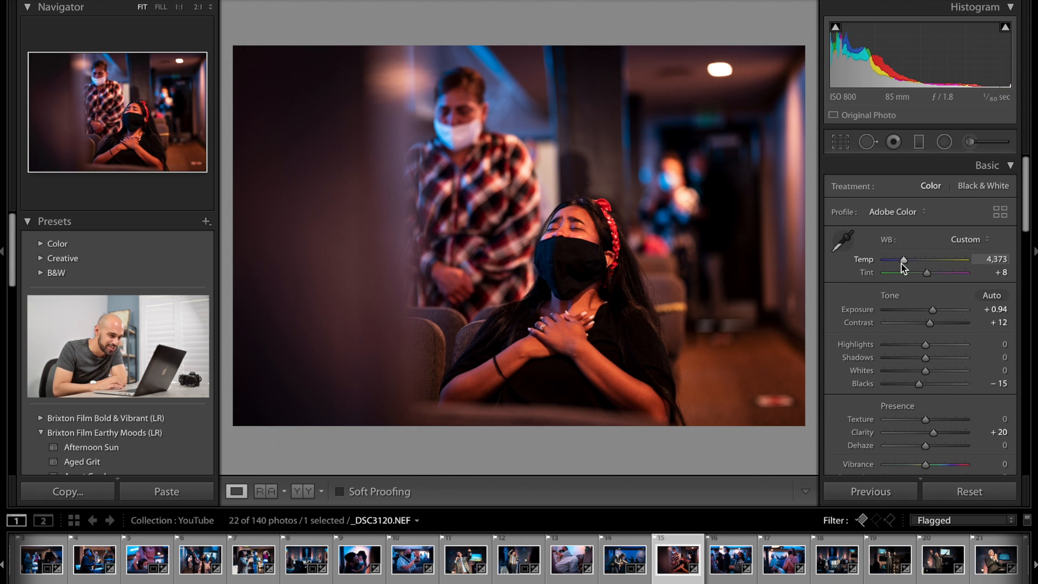
pyautogui.moveTo(903, 261); pyautogui.dragTo(895, 263)
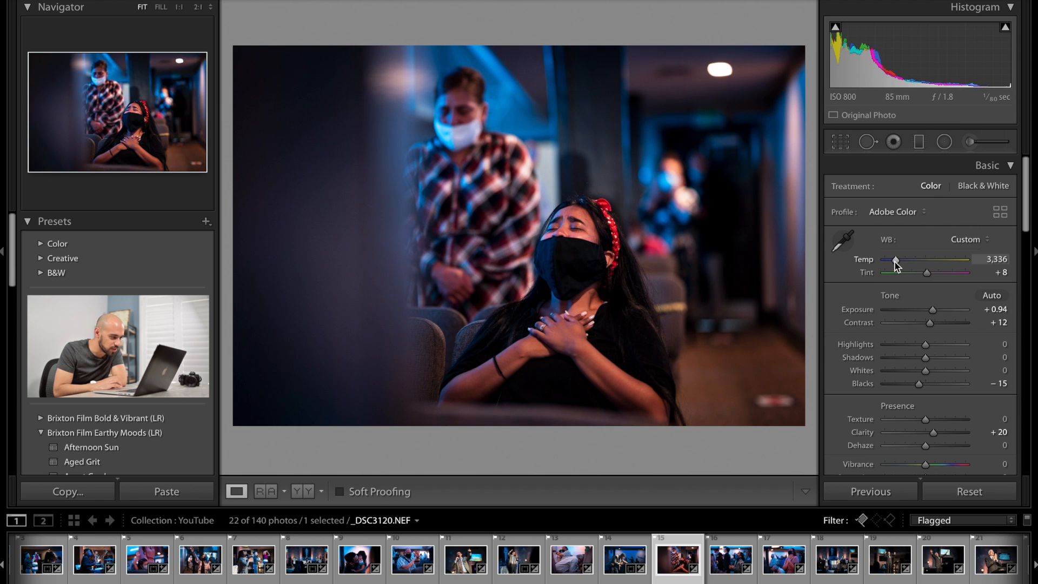
pyautogui.moveTo(933, 311); pyautogui.dragTo(935, 310)
pyautogui.moveTo(921, 44); pyautogui.dragTo(913, 44)
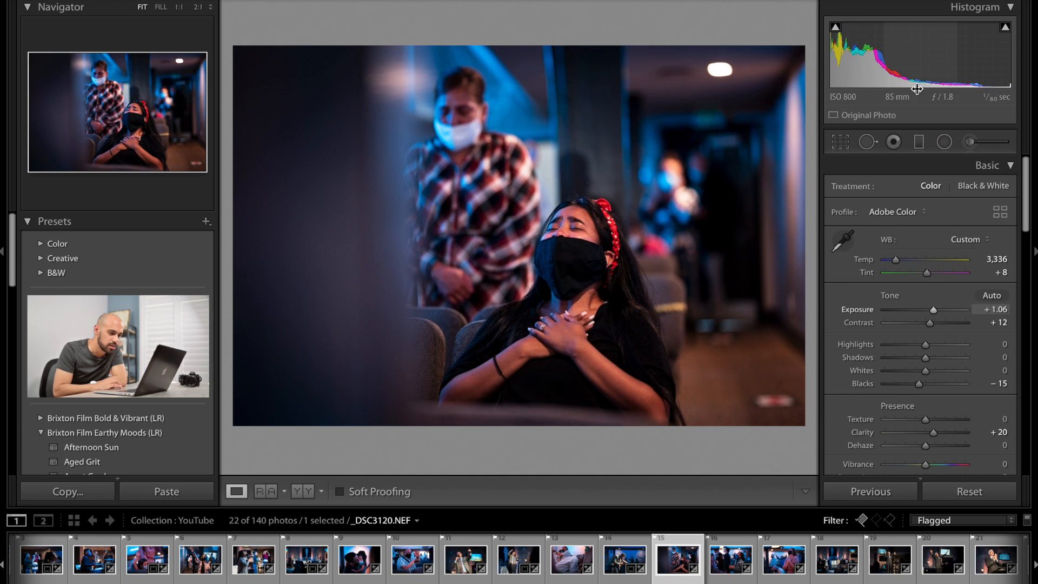
# Reduce the seated woman's skin saturation with the targeted adjustment tool, reaching red −5 and orange −25.
pyautogui.scroll(-15, 927, 321)
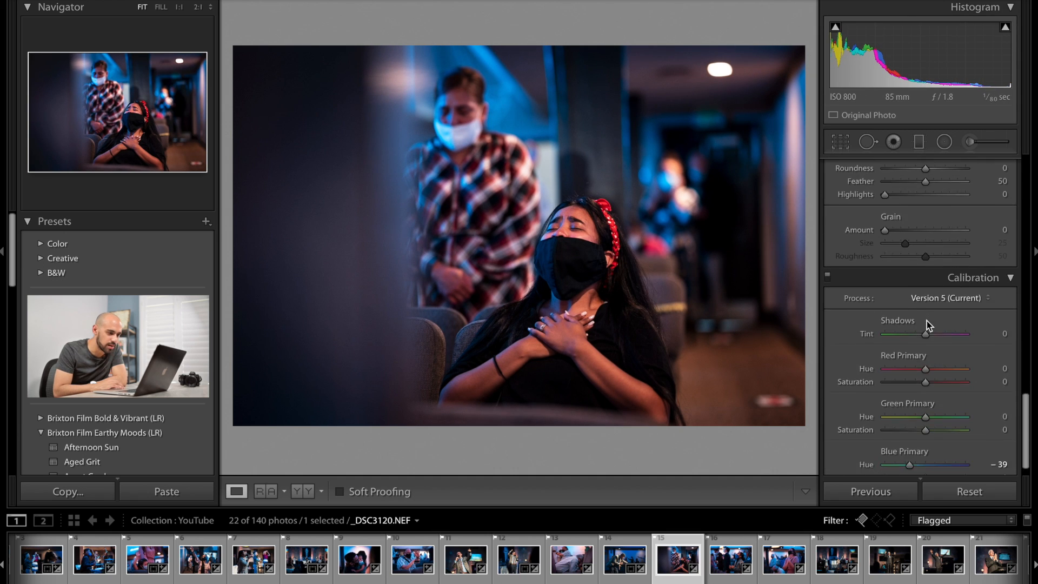
pyautogui.scroll(4, 927, 321)
pyautogui.scroll(8, 927, 321)
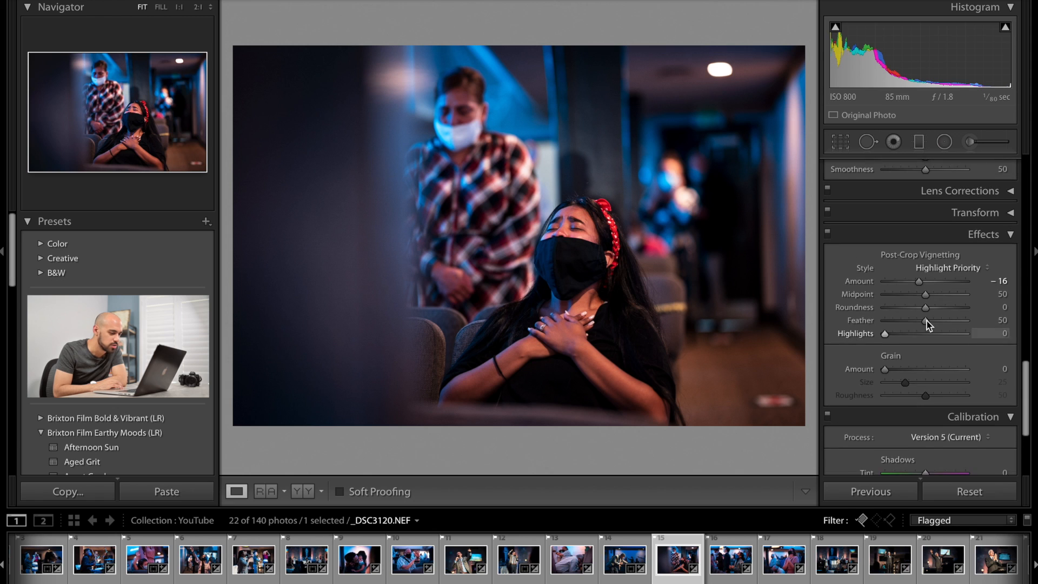
pyautogui.scroll(12, 927, 320)
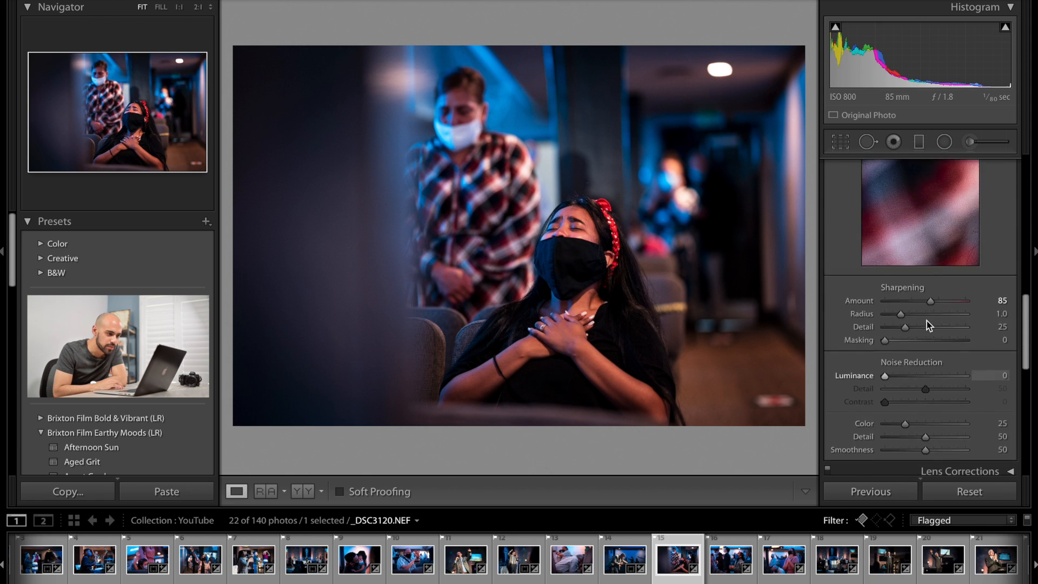
pyautogui.click(835, 214)
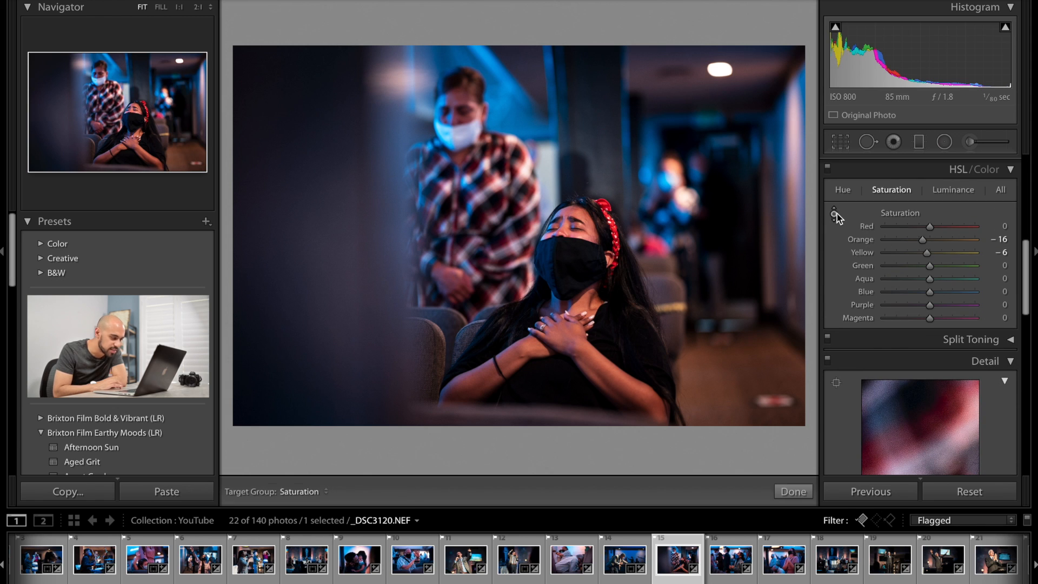
pyautogui.moveTo(575, 329); pyautogui.dragTo(576, 346)
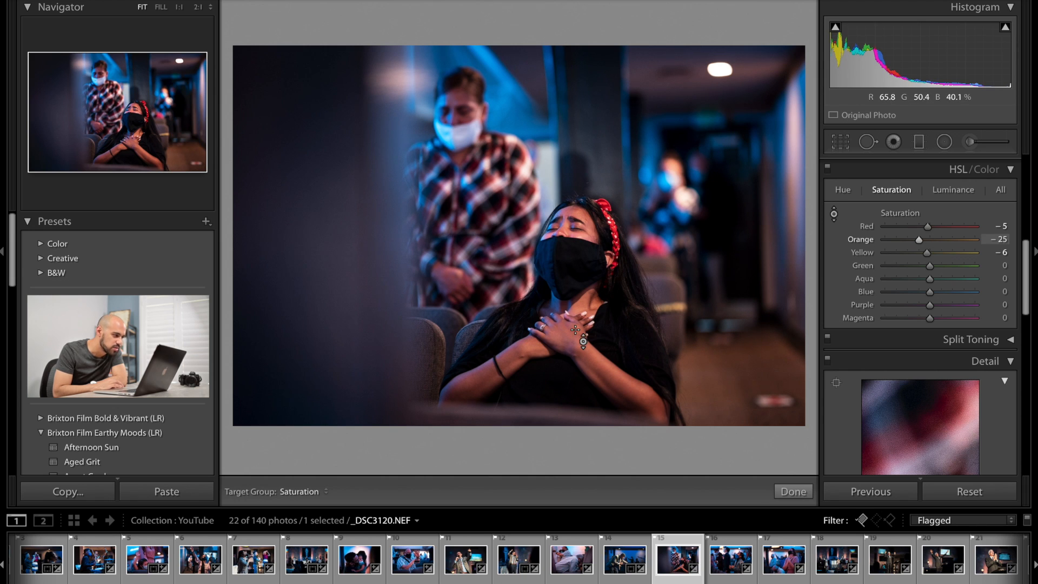
pyautogui.click(793, 492)
# Lower the exposure slightly on the denim-jacket photo and reduce skin saturation with the targeted adjustment tool to red −13 and orange −24.
pyautogui.click(723, 553)
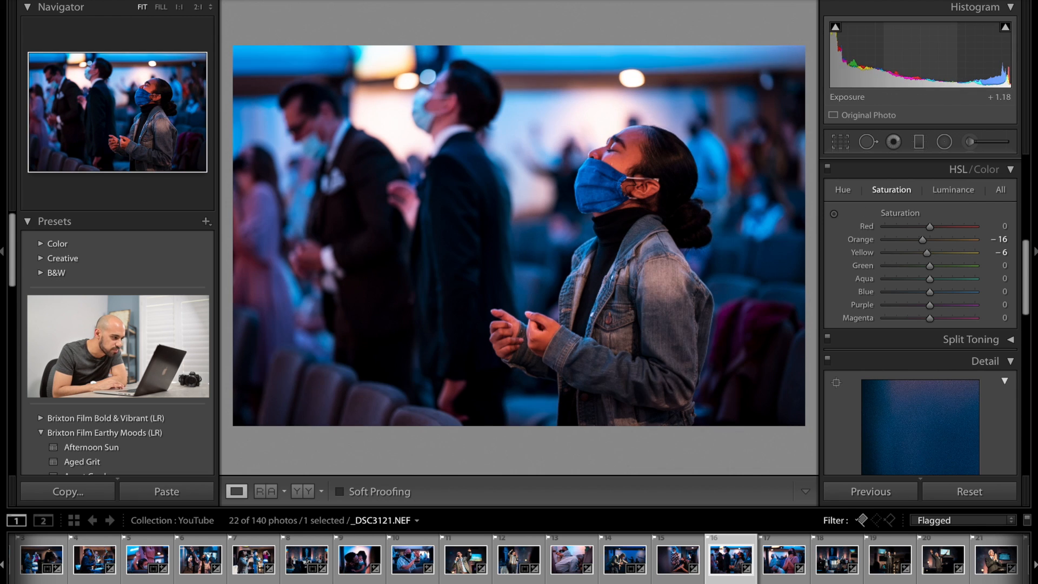
pyautogui.moveTo(922, 57); pyautogui.dragTo(919, 57)
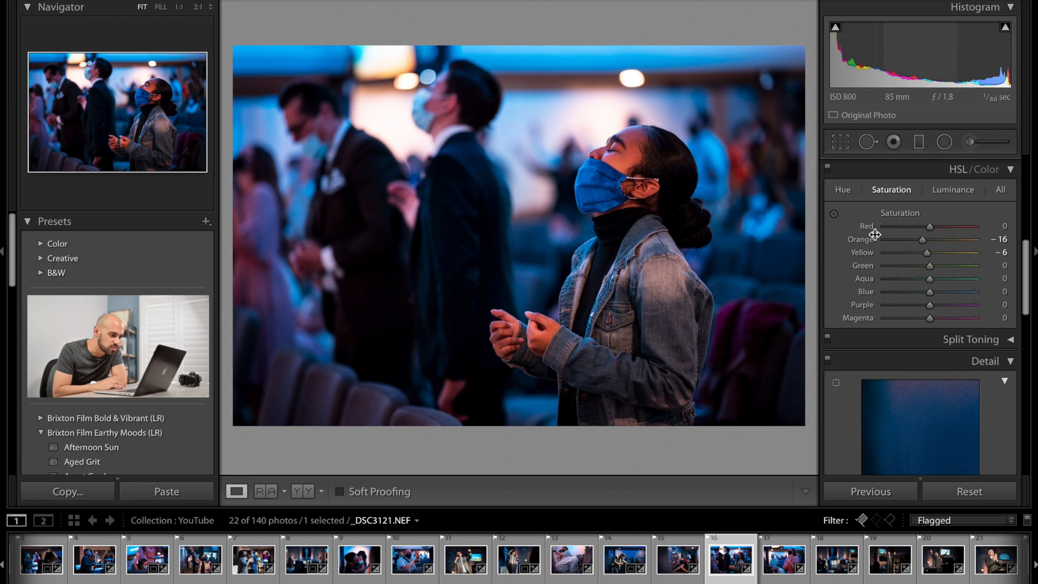
pyautogui.click(834, 213)
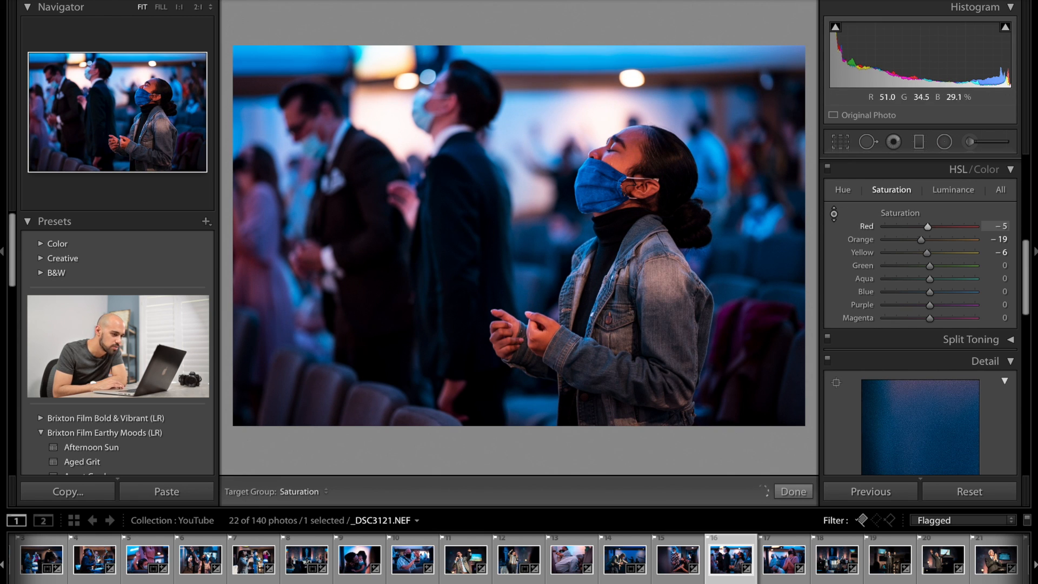
pyautogui.moveTo(630, 149); pyautogui.dragTo(631, 158)
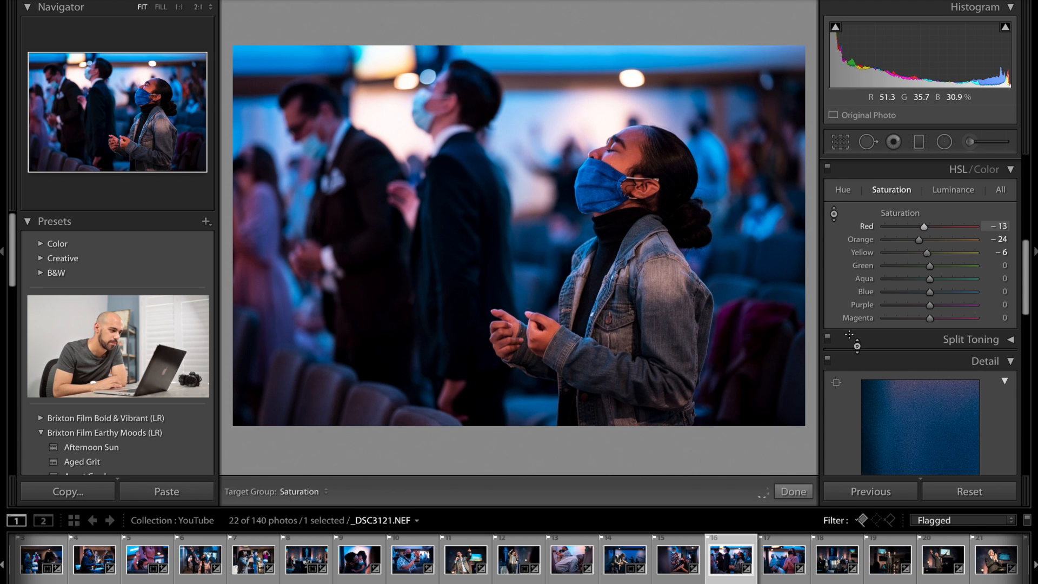
pyautogui.click(793, 491)
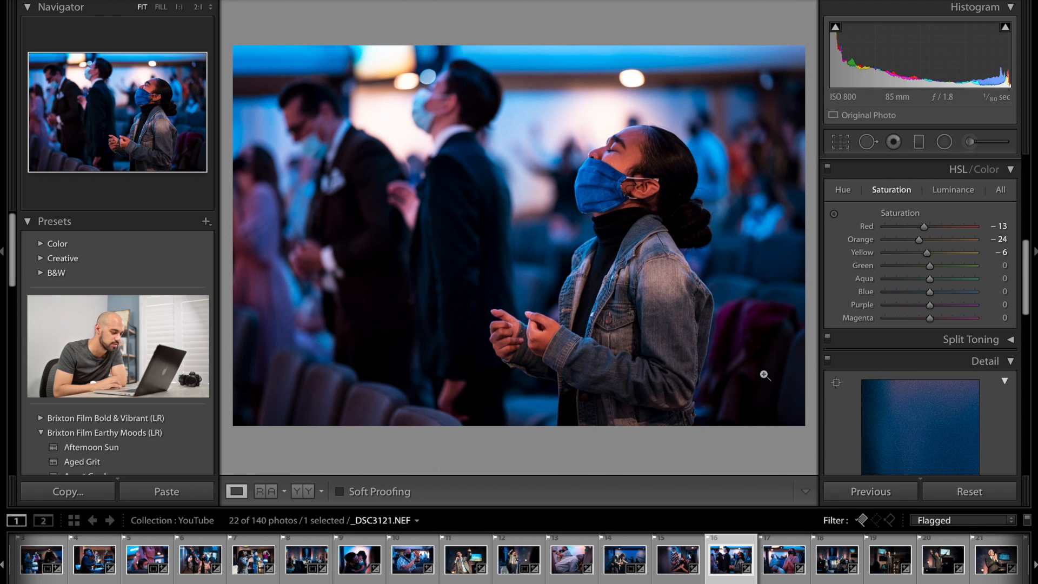
# Sync the develop settings of the wide band photo _DSC3068.NEF to the wide stage speaker photo _DSC3129.NEF.
pyautogui.click(764, 556)
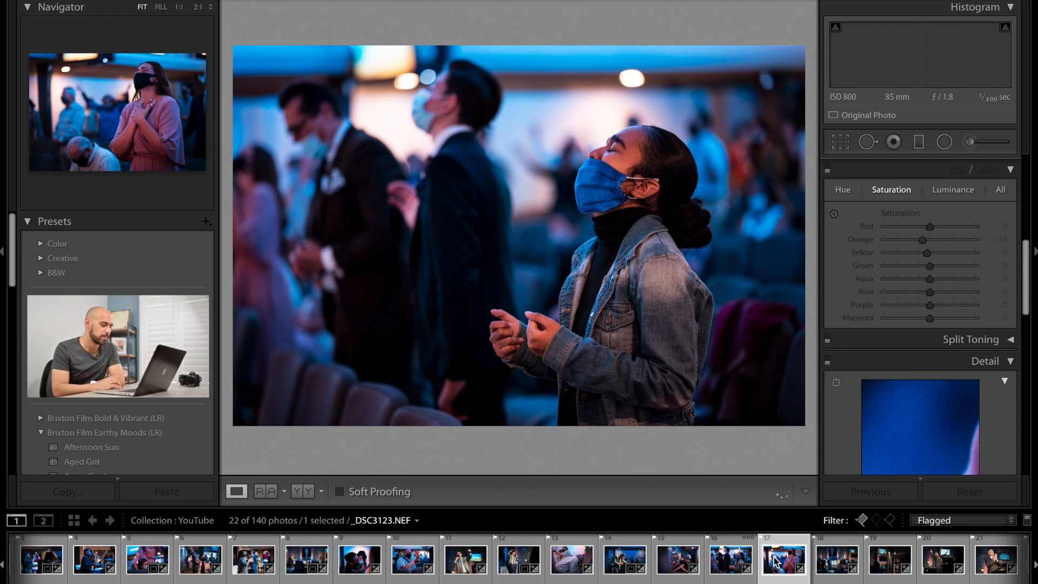
pyautogui.press('Right')
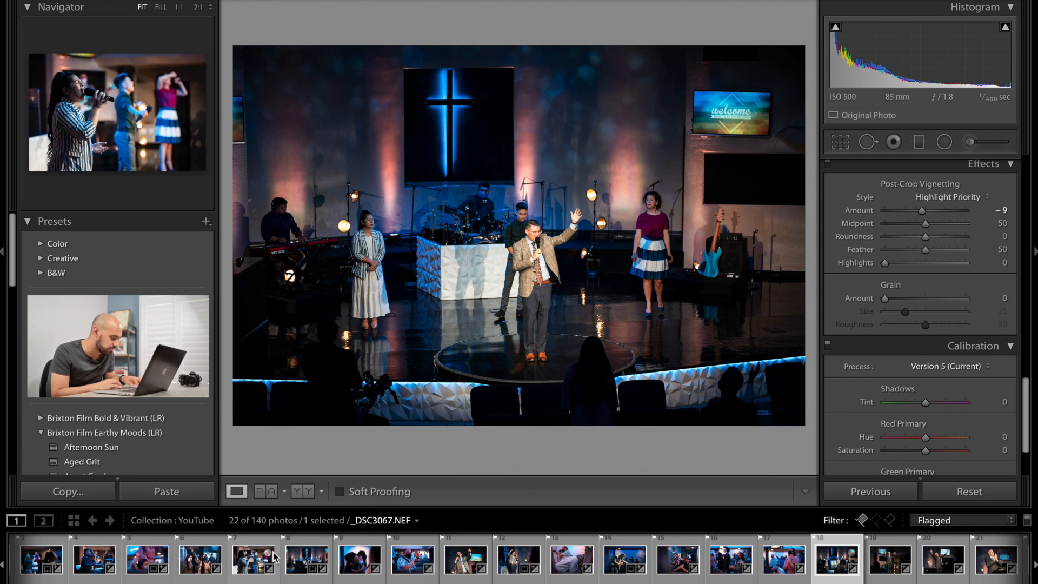
pyautogui.click(300, 556)
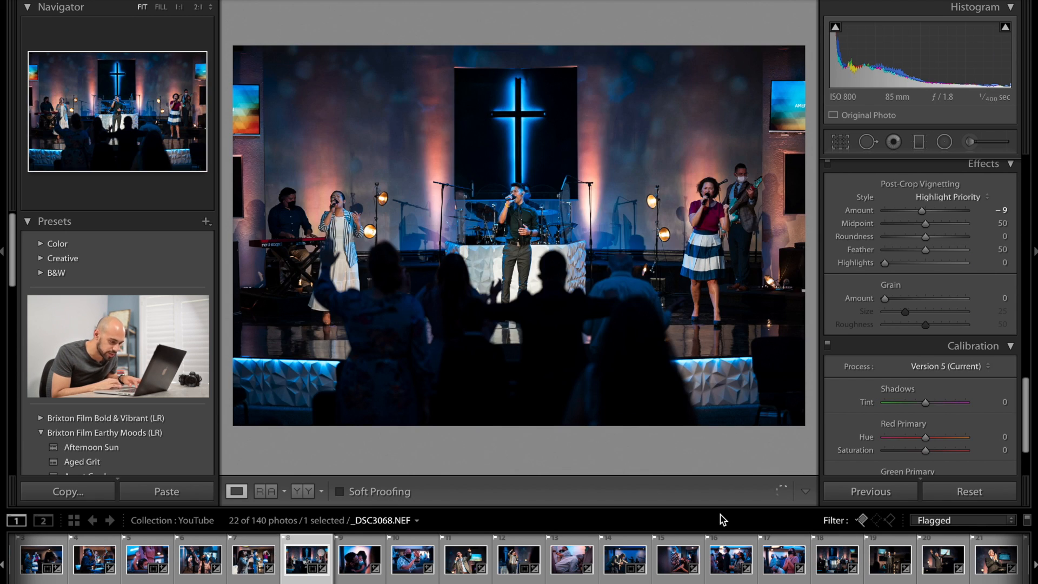
pyautogui.keyDown('ctrl'); pyautogui.click(837, 560); pyautogui.keyUp('ctrl')
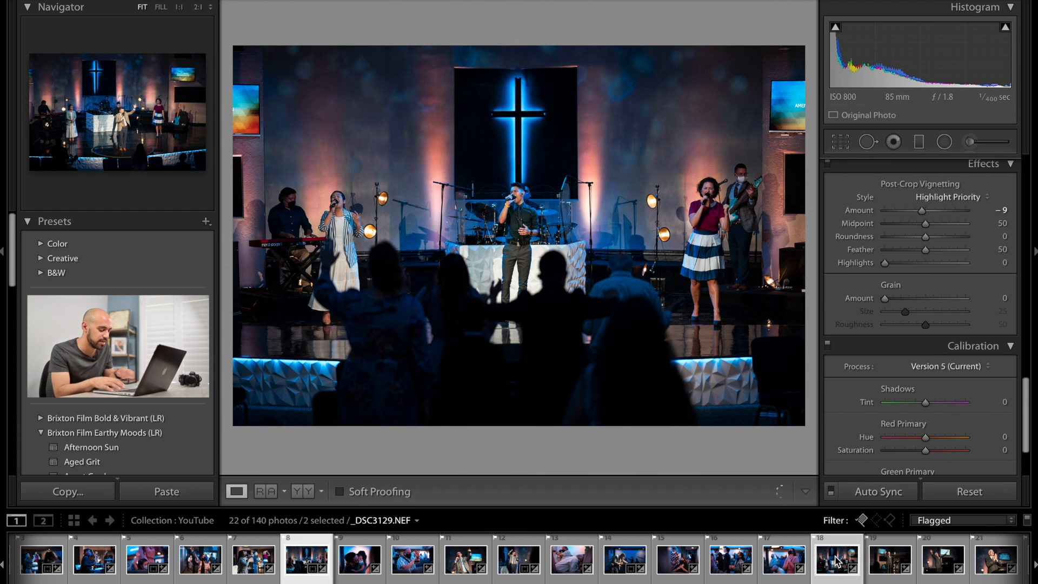
pyautogui.press('super+shift+s')
pyautogui.press('Return')
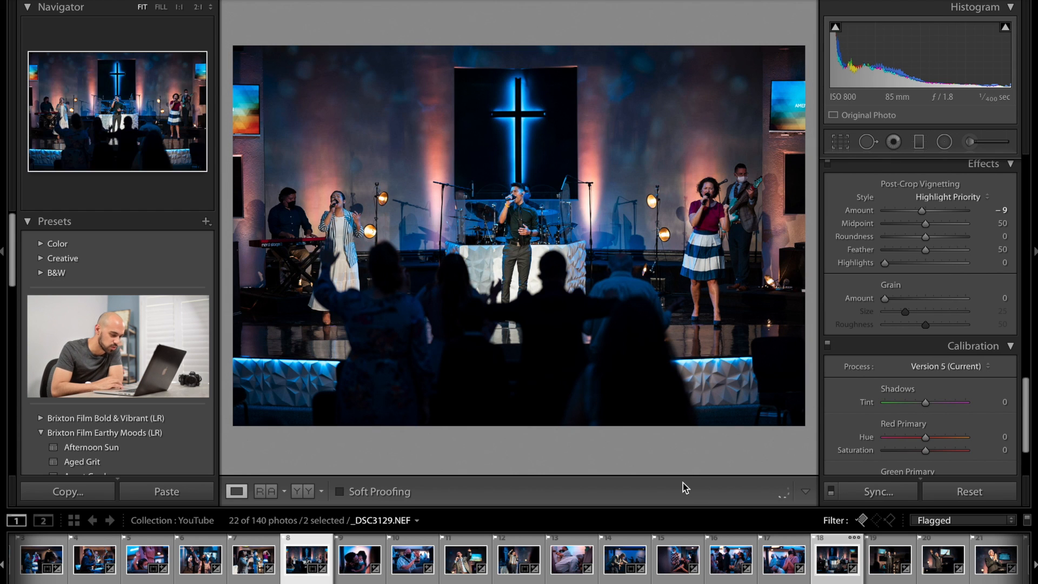
# Try an exposure of −0.06 on the wide stage speaker photo, undo it, and lower the highlights to −24.
pyautogui.click(831, 562)
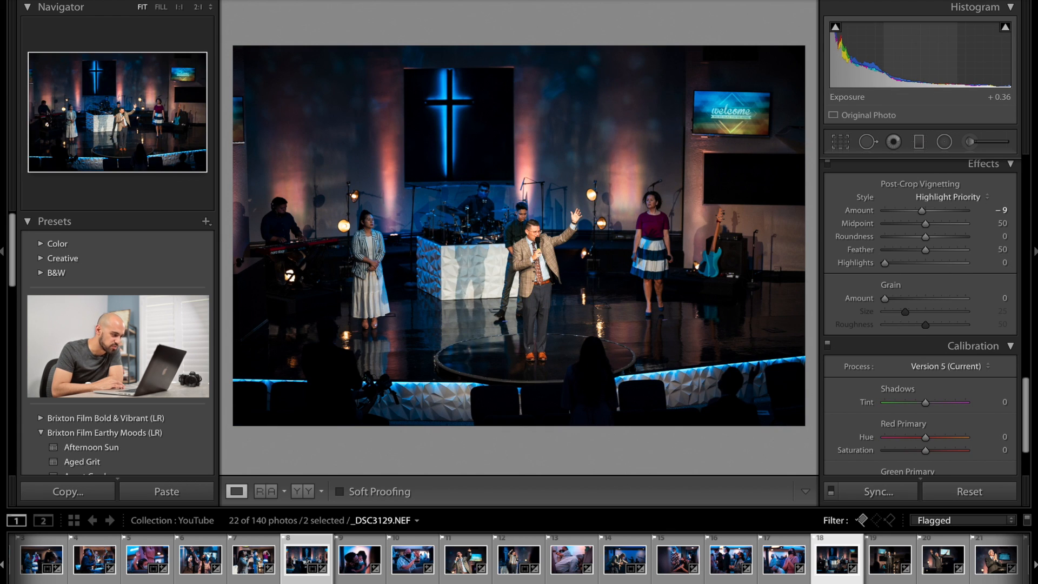
pyautogui.moveTo(921, 57); pyautogui.dragTo(905, 56)
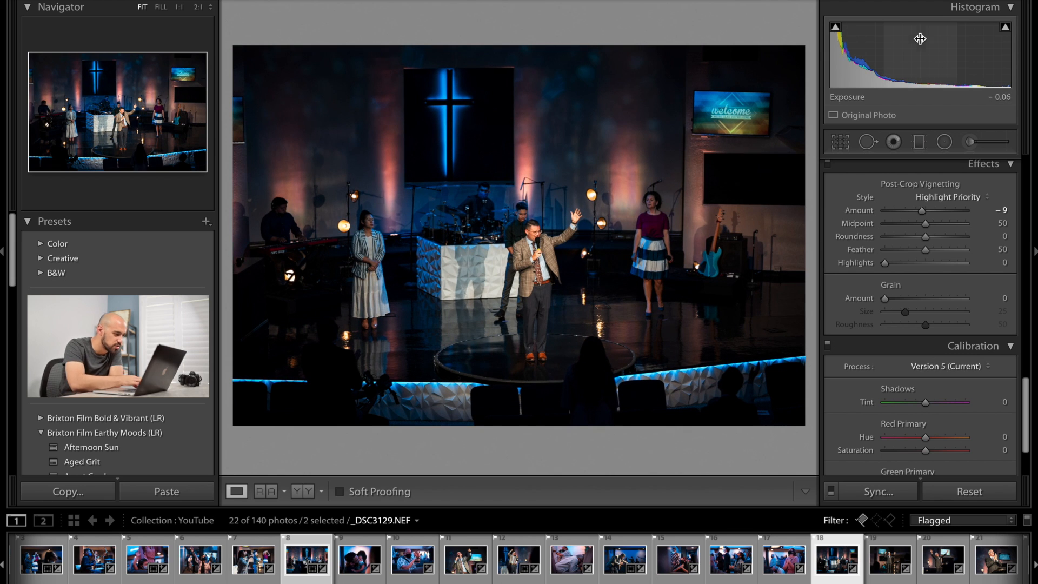
pyautogui.hotkey('ctrl', 'z')
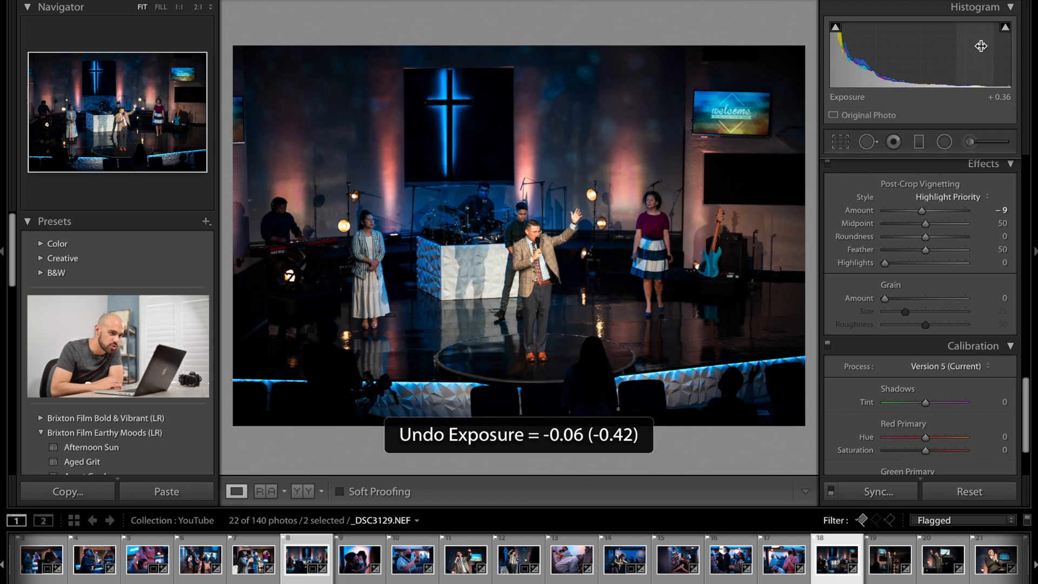
pyautogui.moveTo(975, 57); pyautogui.dragTo(981, 38)
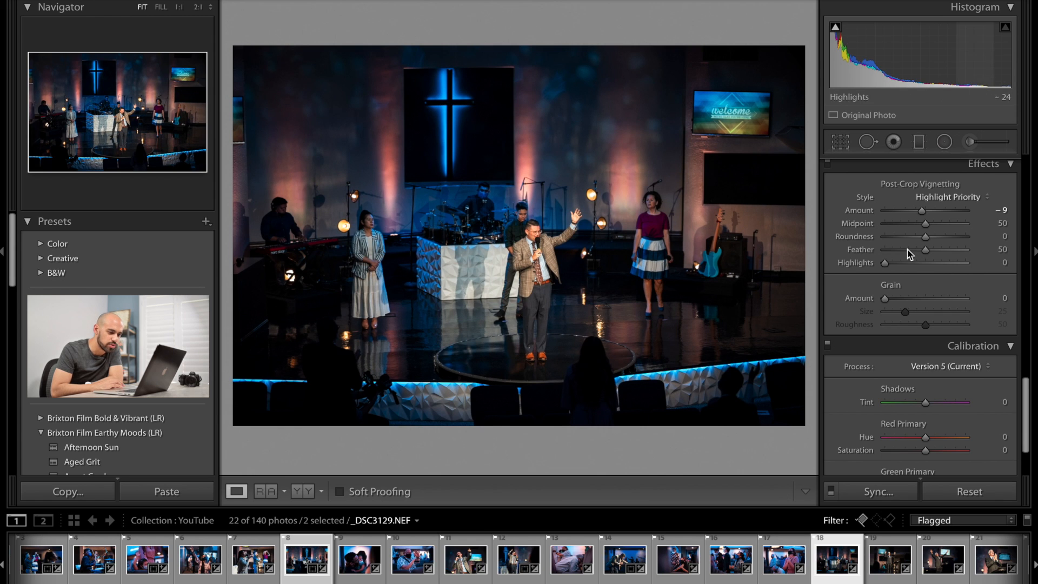
# Reduce the orange saturation of the wide stage speaker photo to −12 by sampling the speaker's skin with the targeted adjustment tool.
pyautogui.scroll(6, 910, 254)
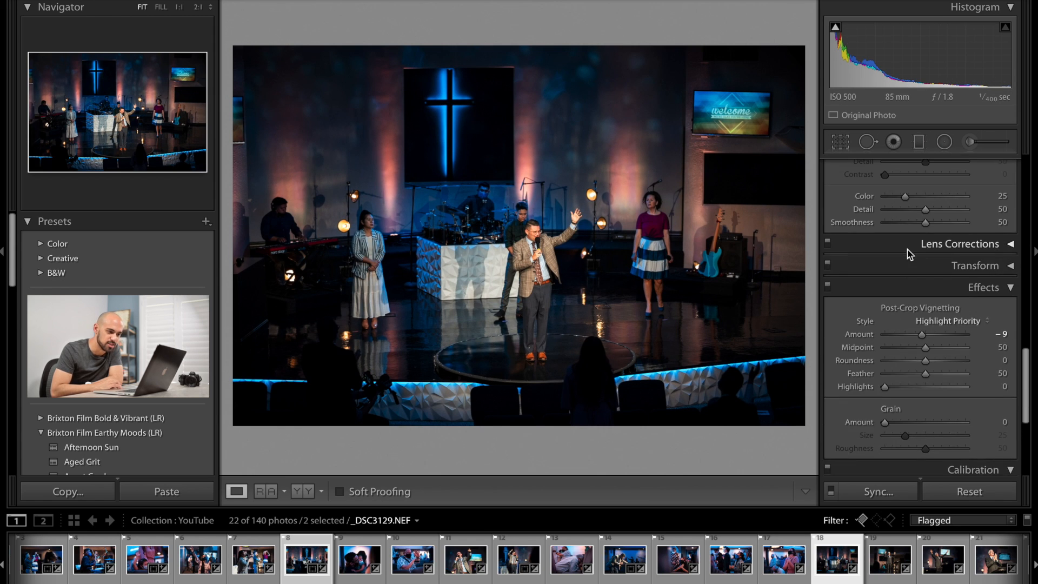
pyautogui.scroll(8, 910, 254)
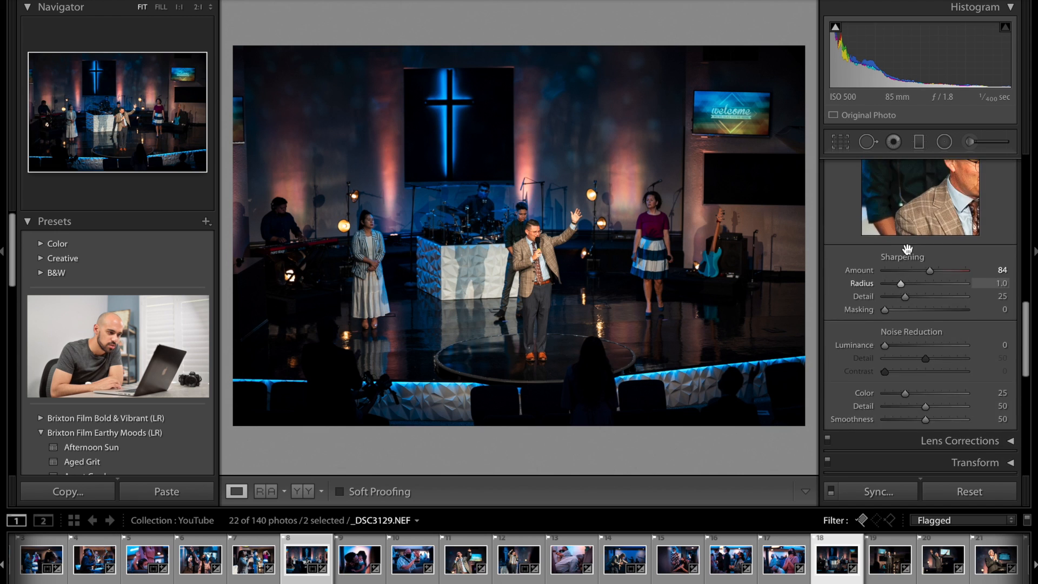
pyautogui.scroll(6, 908, 253)
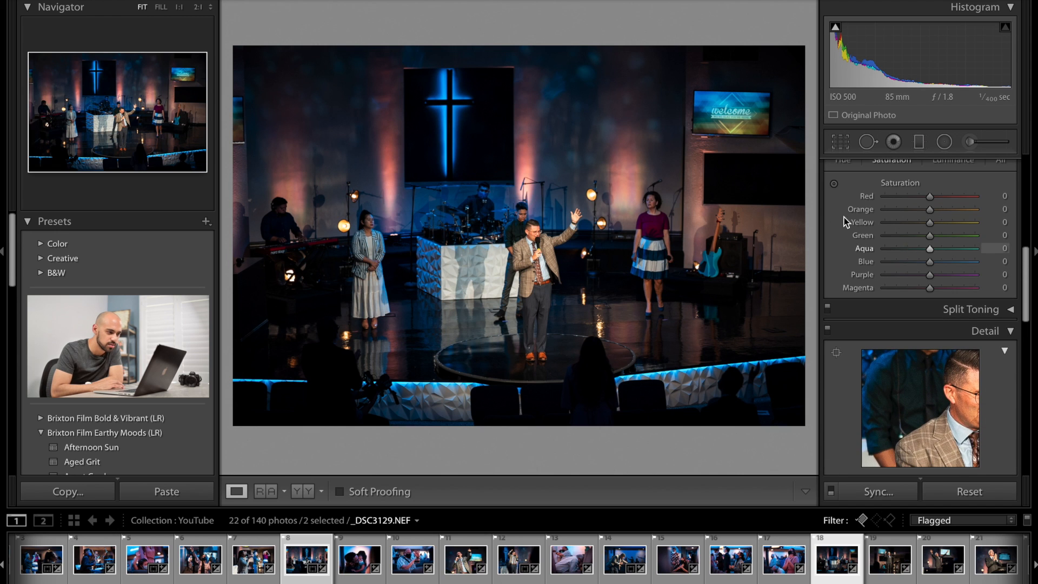
pyautogui.click(833, 185)
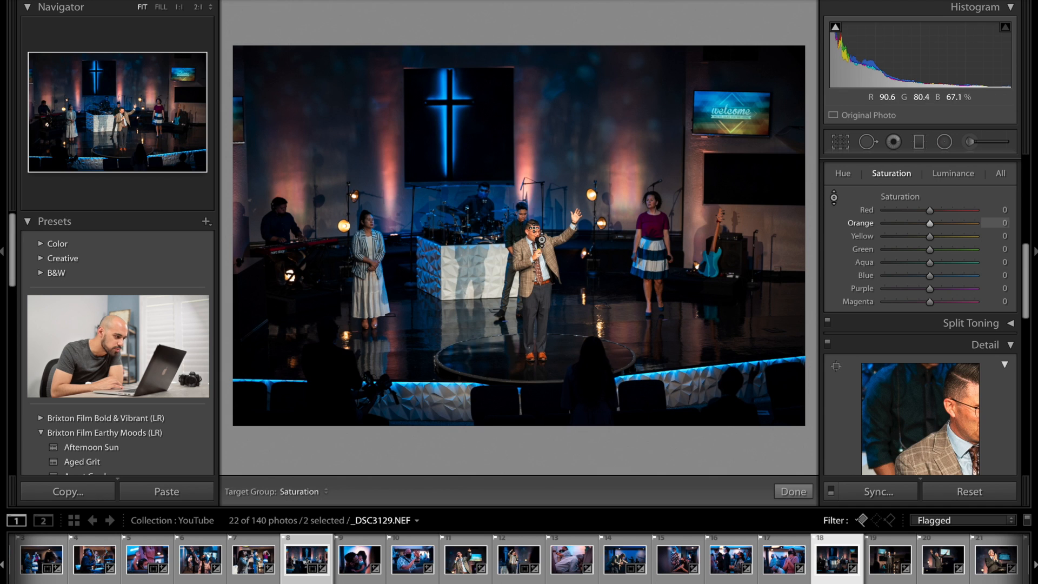
pyautogui.moveTo(533, 234); pyautogui.dragTo(540, 236)
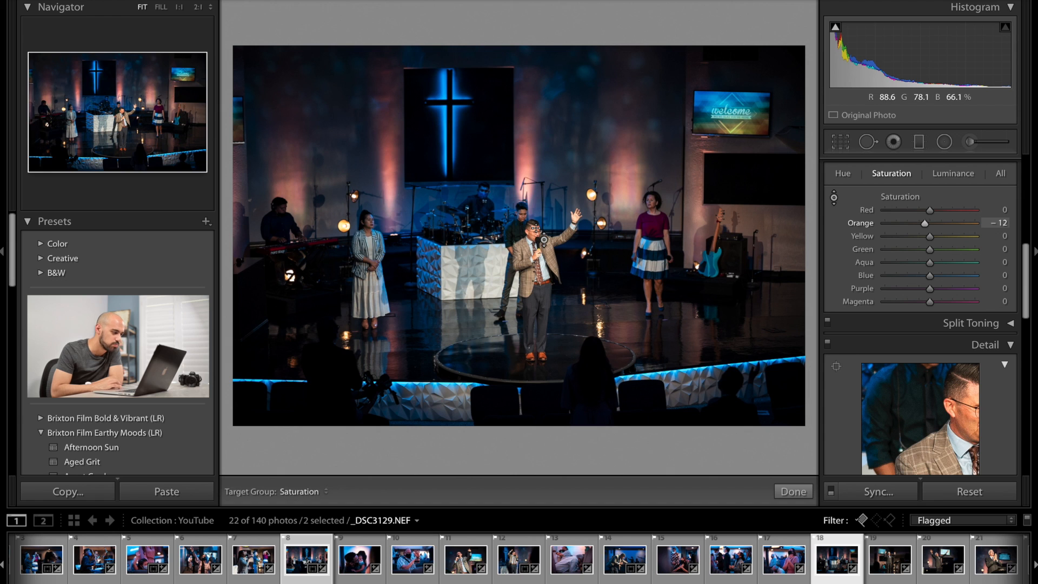
pyautogui.click(793, 491)
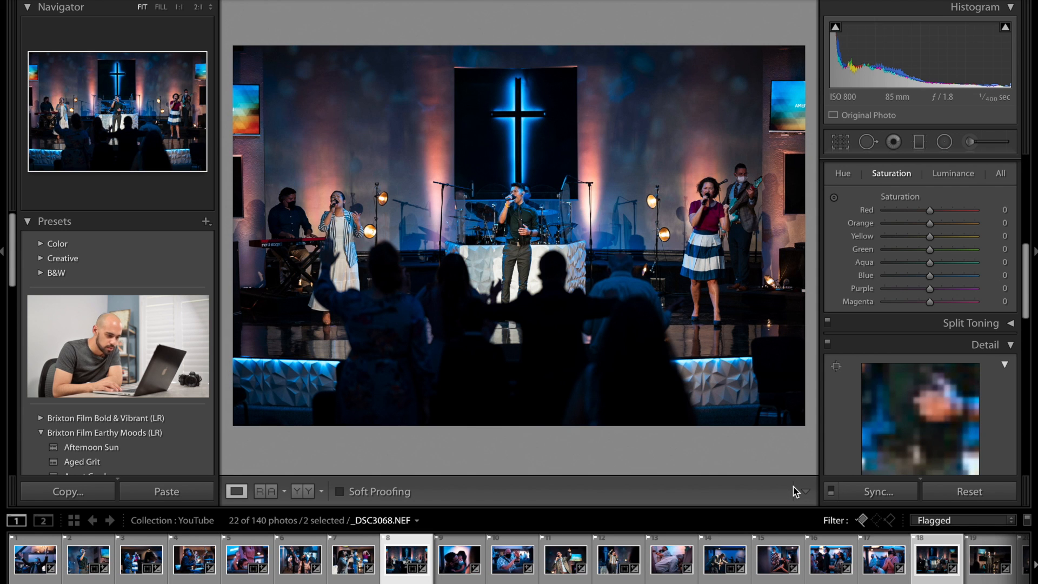
# Remove two photos from the collection and lower the exposure of the photo of the older speaker with clasped hands.
pyautogui.press('Delete')
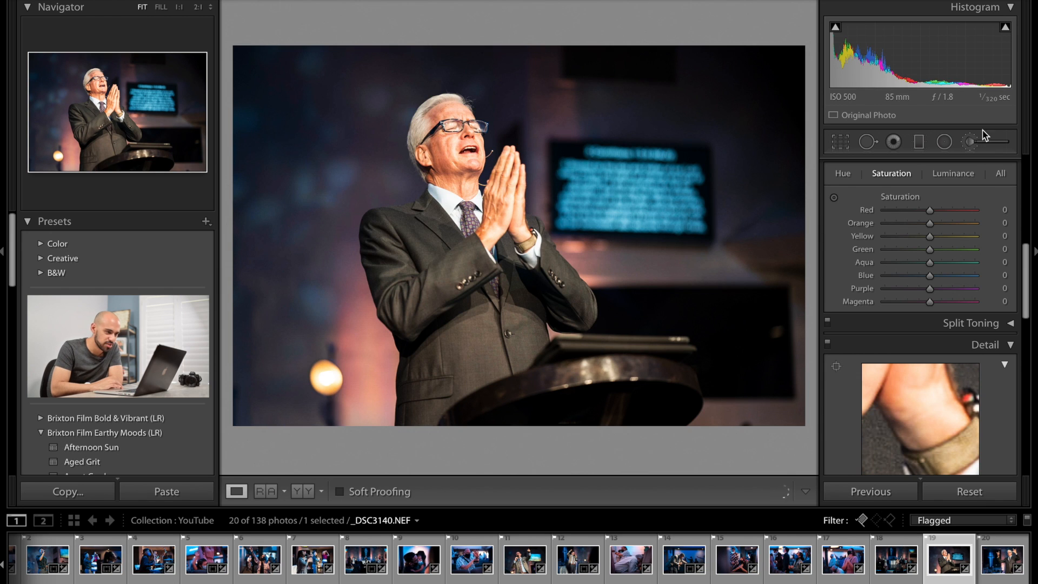
pyautogui.moveTo(921, 60); pyautogui.dragTo(905, 59)
pyautogui.moveTo(922, 57); pyautogui.dragTo(919, 57)
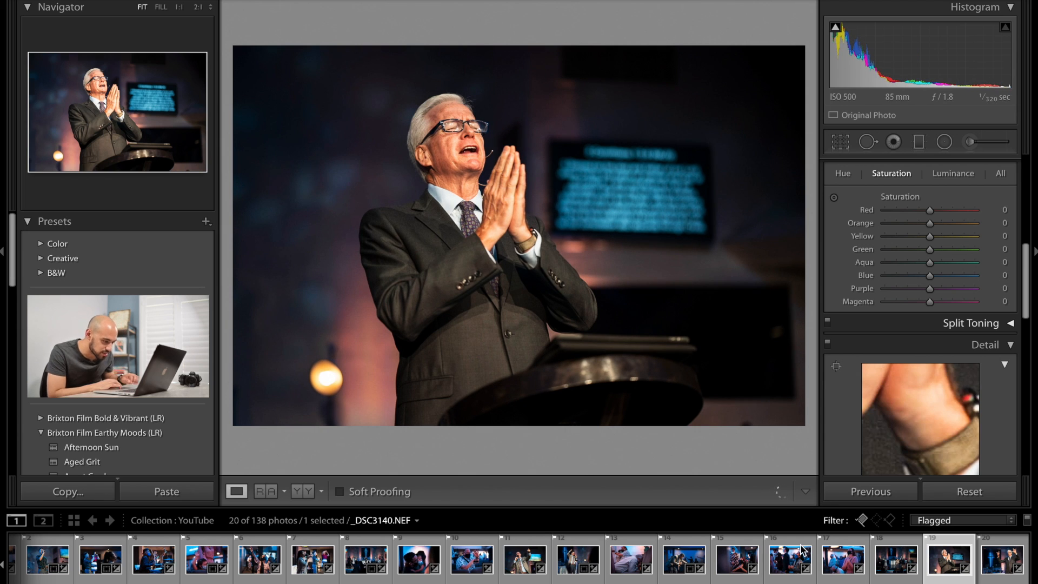
# Sync the develop settings of the raised-fist speaker photo _DSC3096.NEF to both older speaker photos, and return to the wide stage photo.
pyautogui.click(569, 559)
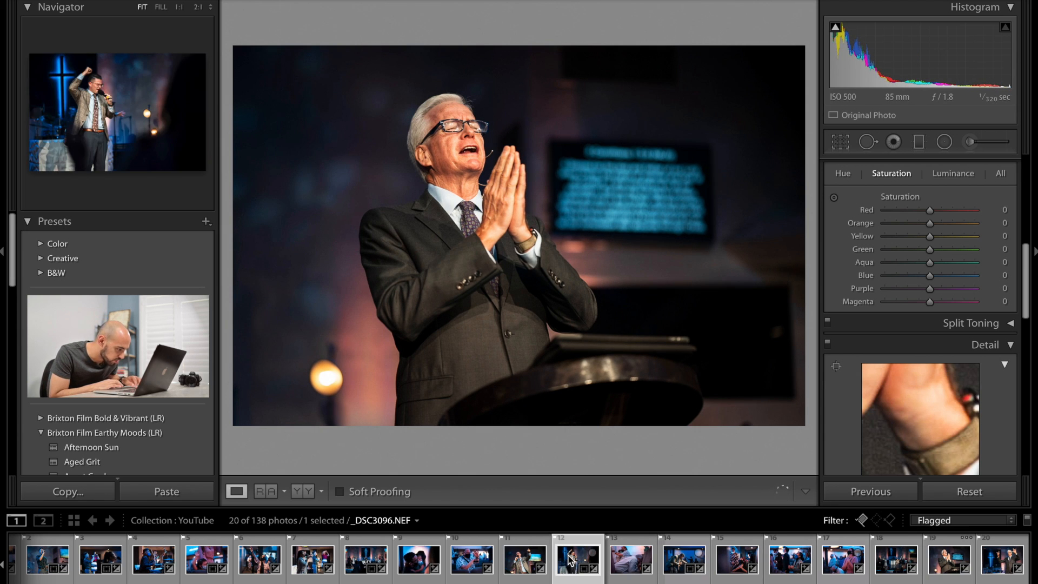
pyautogui.keyDown('ctrl'); pyautogui.click(952, 557); pyautogui.keyUp('ctrl')
pyautogui.keyDown('ctrl'); pyautogui.click(997, 563); pyautogui.keyUp('ctrl')
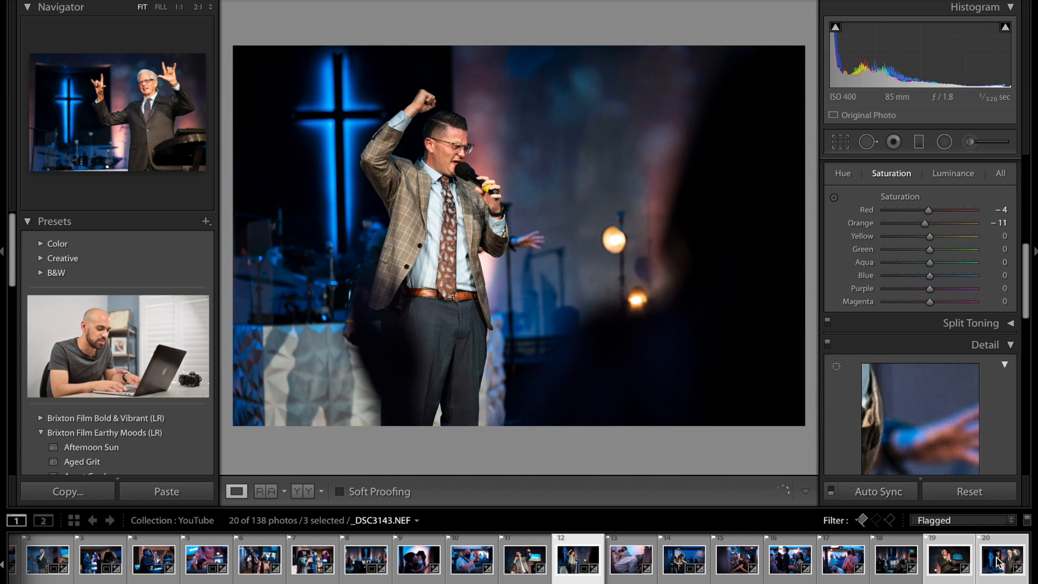
pyautogui.press('super+shift+s')
pyautogui.press('Return')
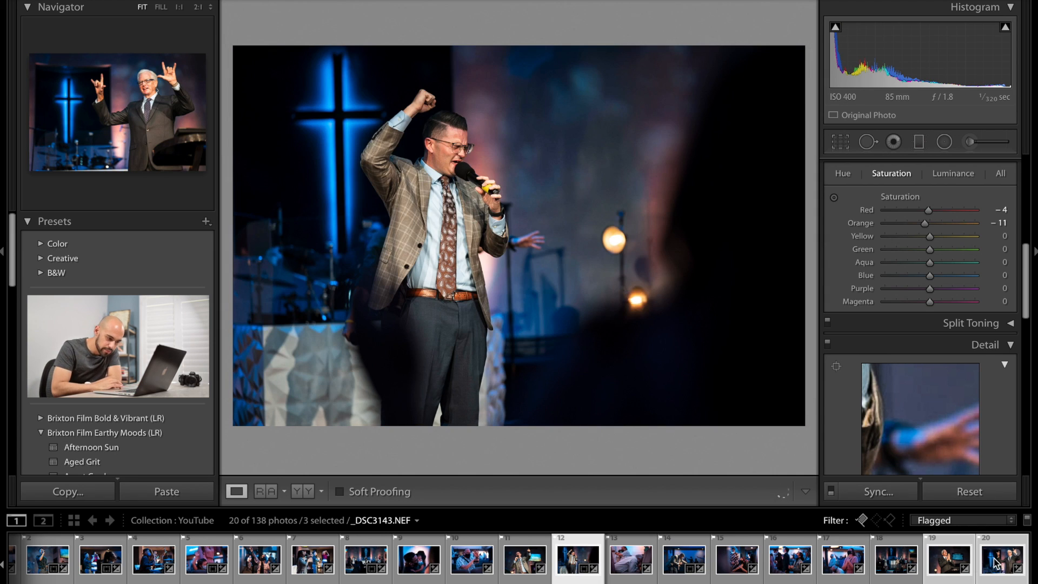
pyautogui.click(893, 563)
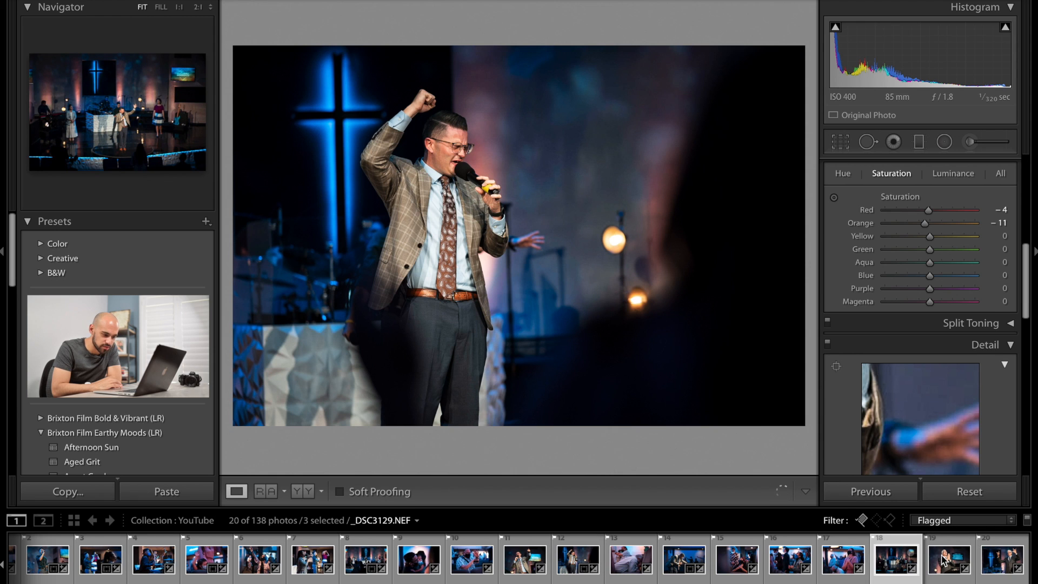
# Refine the clasped-hands speaker photo _DSC3140.NEF to exposure +0.10, highlights −16 and temperature 3,228.
pyautogui.click(943, 560)
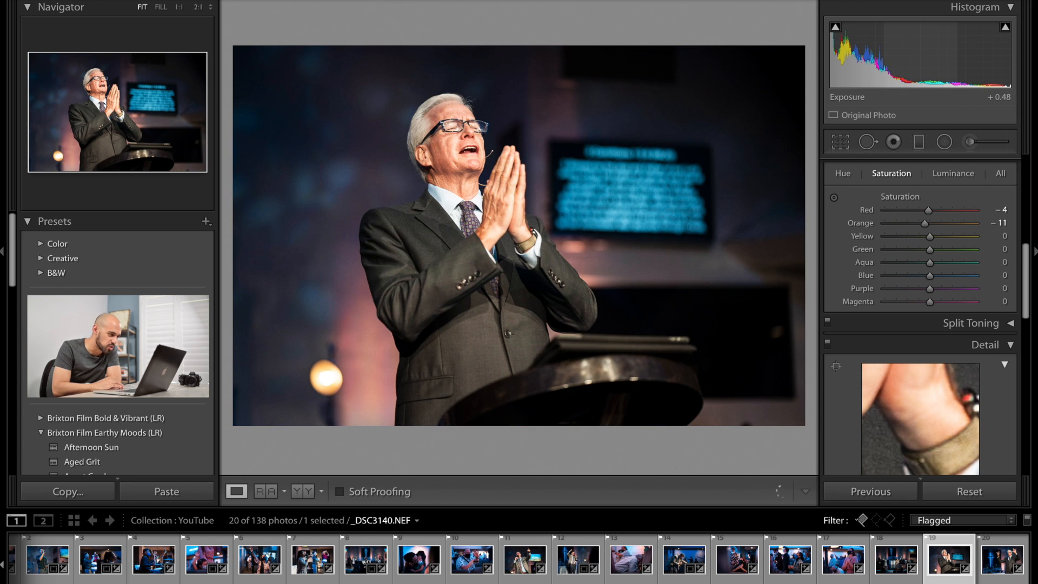
pyautogui.moveTo(932, 47); pyautogui.dragTo(920, 32)
pyautogui.moveTo(991, 31); pyautogui.dragTo(986, 31)
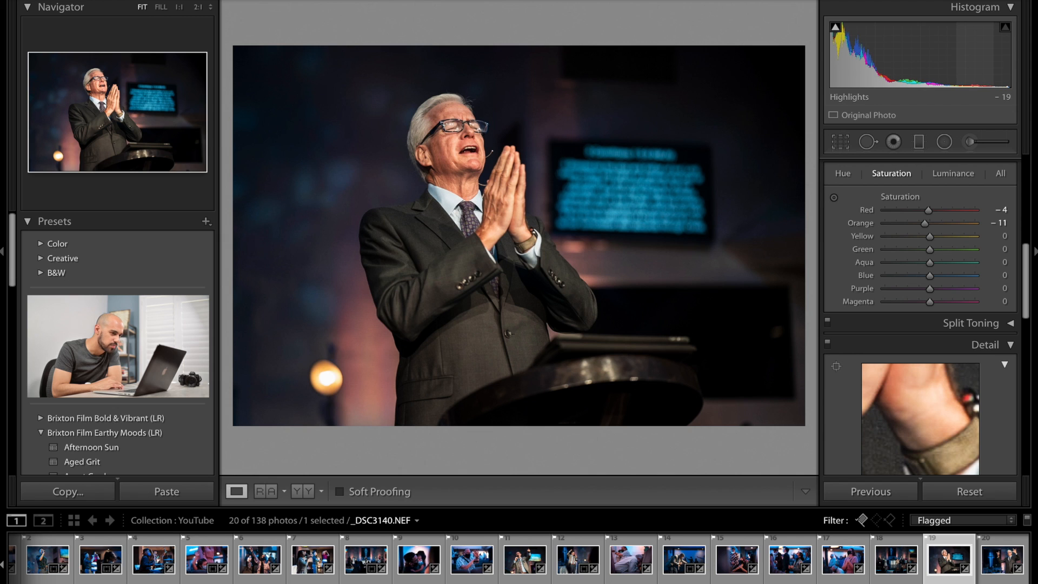
pyautogui.scroll(10, 946, 240)
pyautogui.scroll(-1, 919, 260)
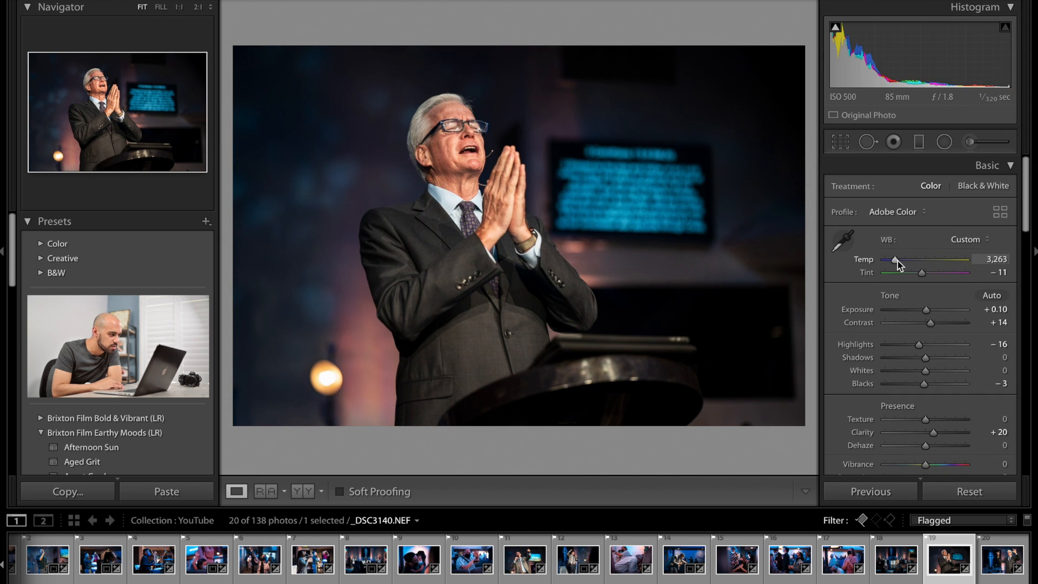
pyautogui.scroll(-2, 897, 261)
# Sync the clasped-hands photo's develop settings to the raised-hands speaker photo _DSC3143.NEF and set the latter's exposure to +0.60.
pyautogui.keyDown('ctrl'); pyautogui.click(995, 565); pyautogui.keyUp('ctrl')
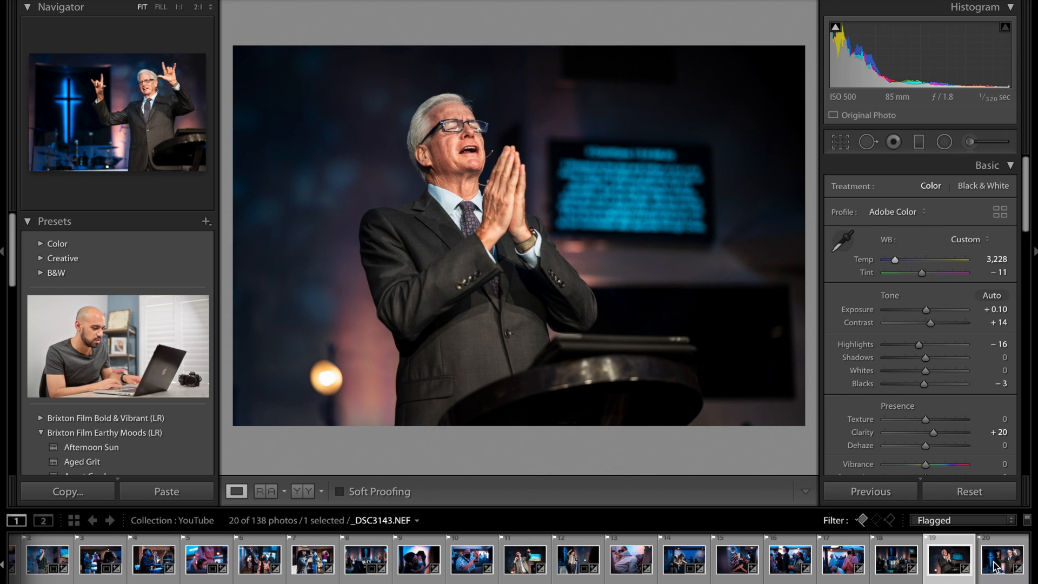
pyautogui.press('ctrl')
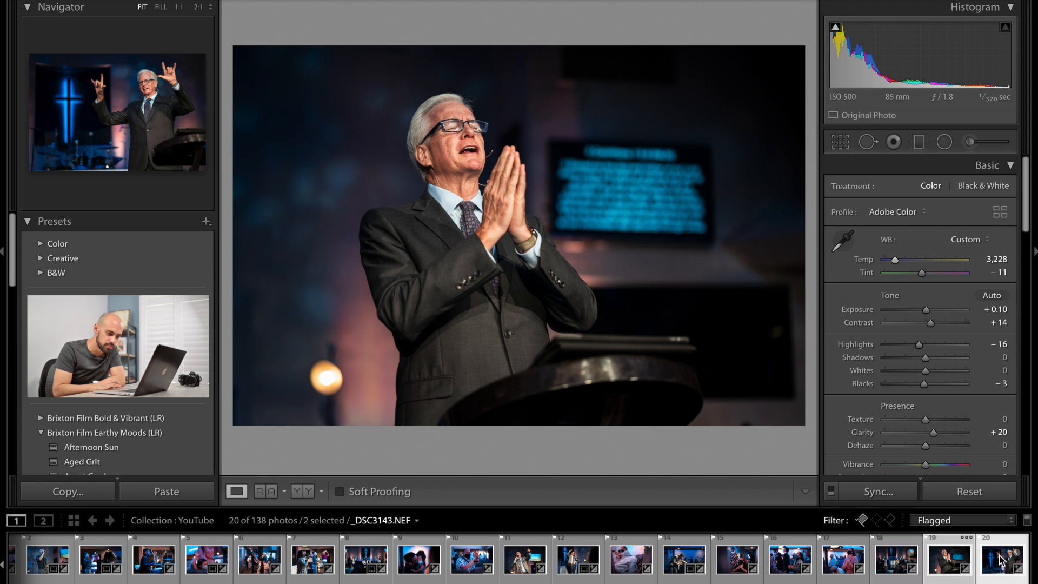
pyautogui.click(1000, 560)
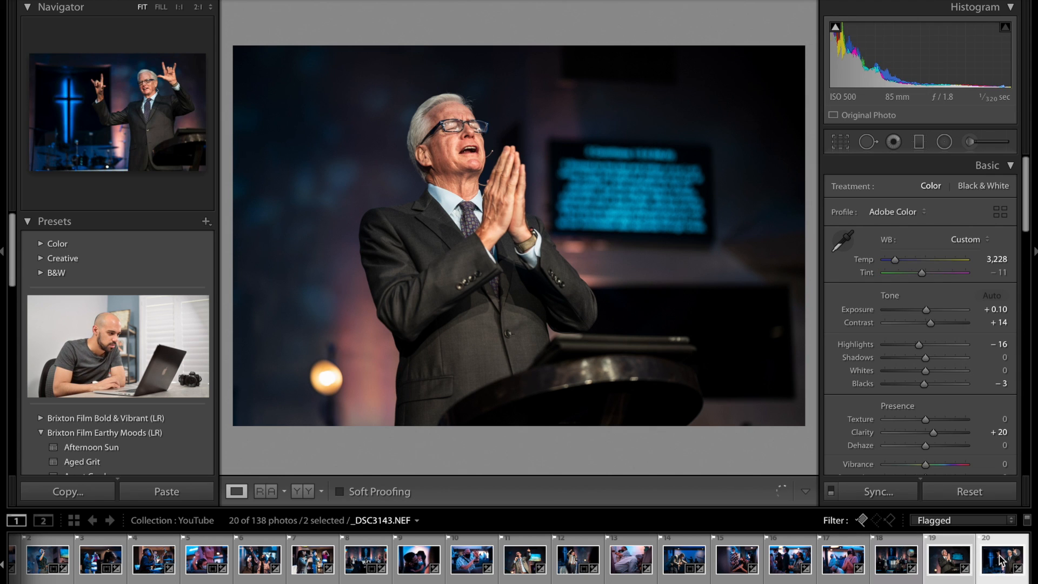
pyautogui.moveTo(931, 60); pyautogui.dragTo(951, 60)
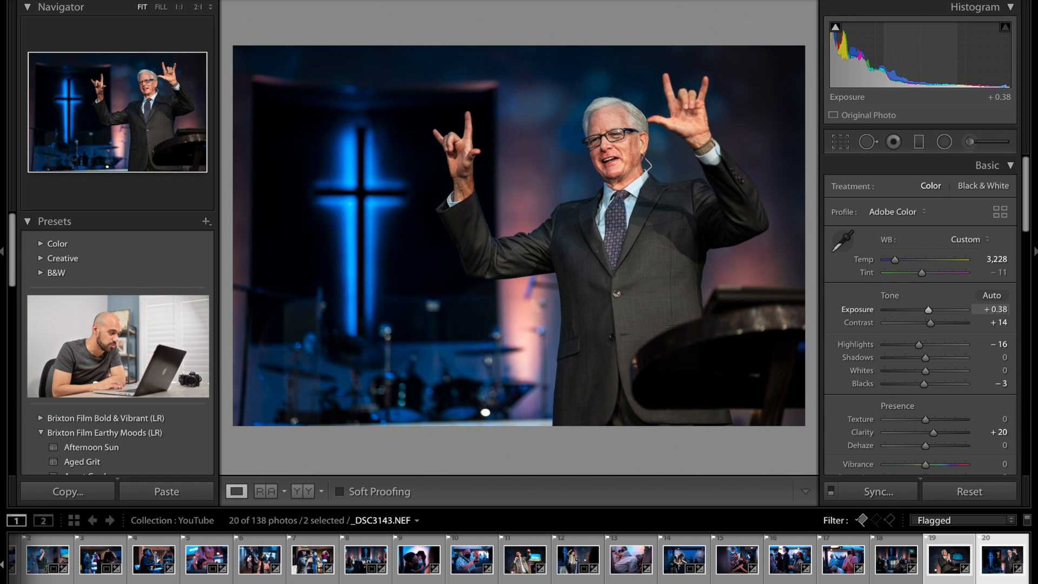
pyautogui.moveTo(931, 309); pyautogui.dragTo(931, 310)
pyautogui.moveTo(922, 44); pyautogui.dragTo(920, 45)
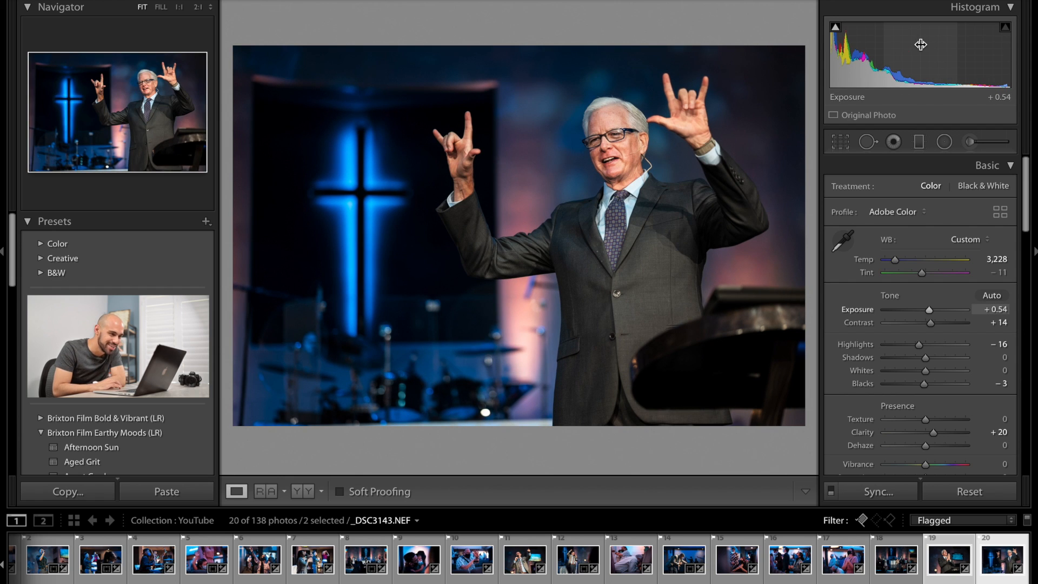
pyautogui.moveTo(921, 44); pyautogui.dragTo(919, 40)
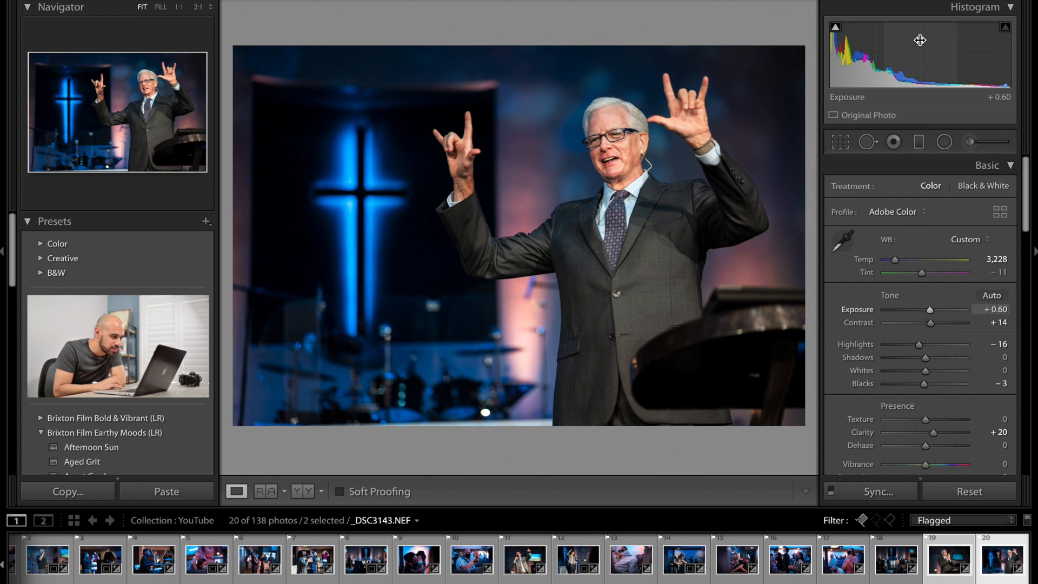
# Compare before and after versions side by side for both older speaker photos, the masked audience photos and the leaning speaker photo.
pyautogui.click(308, 492)
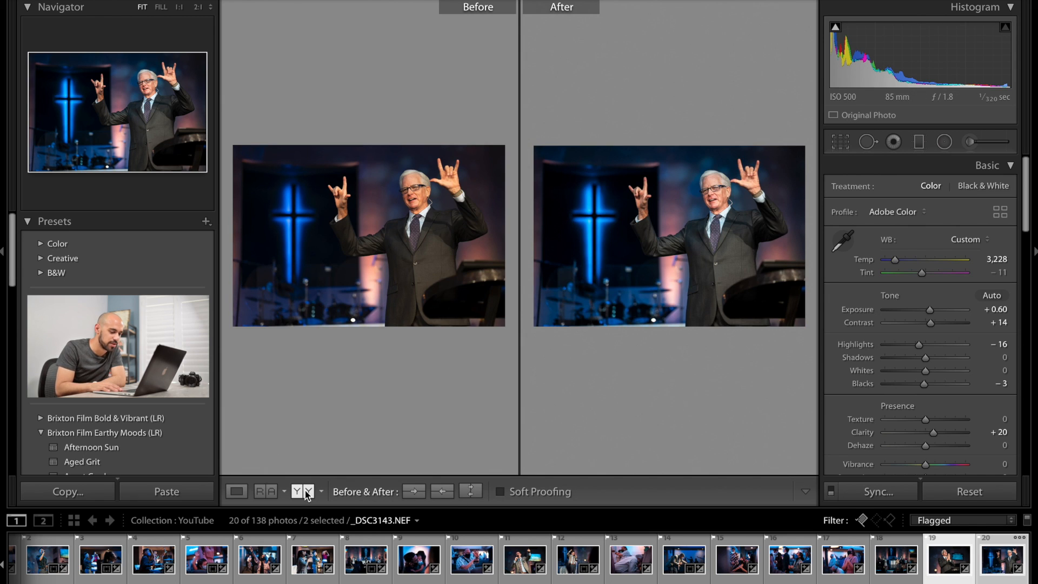
pyautogui.press('Left')
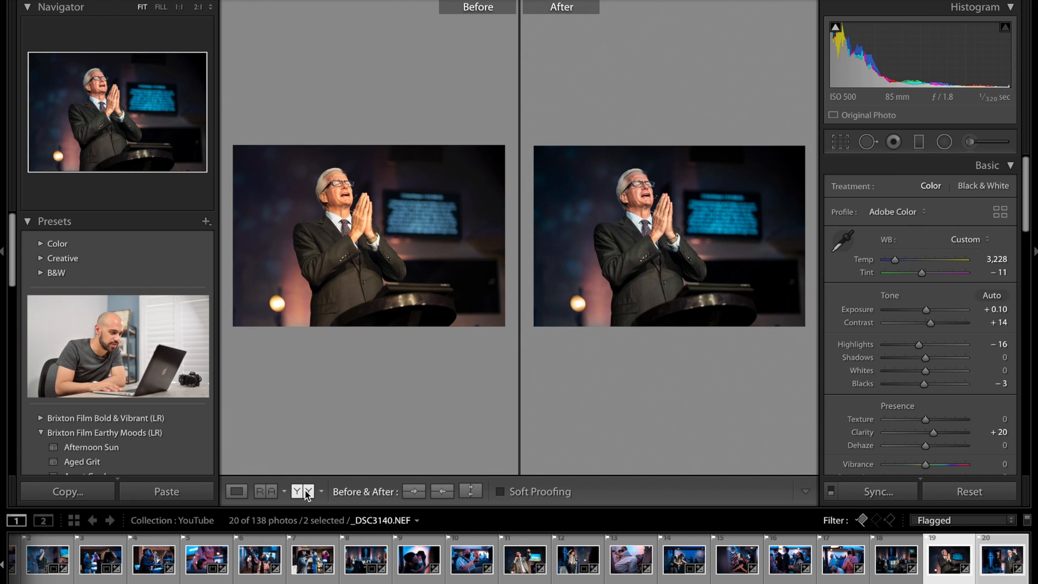
pyautogui.press('Right')
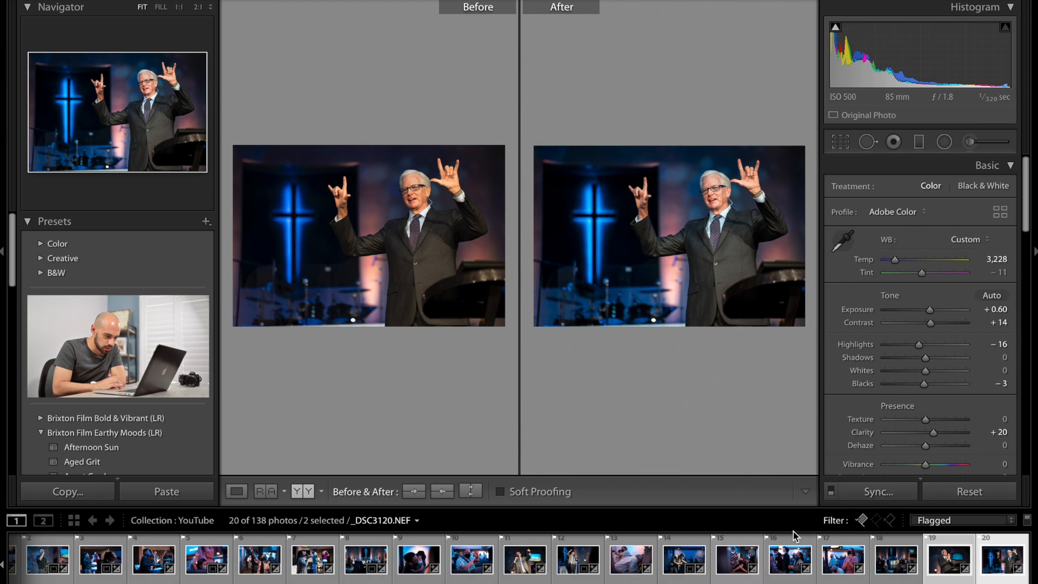
pyautogui.click(785, 552)
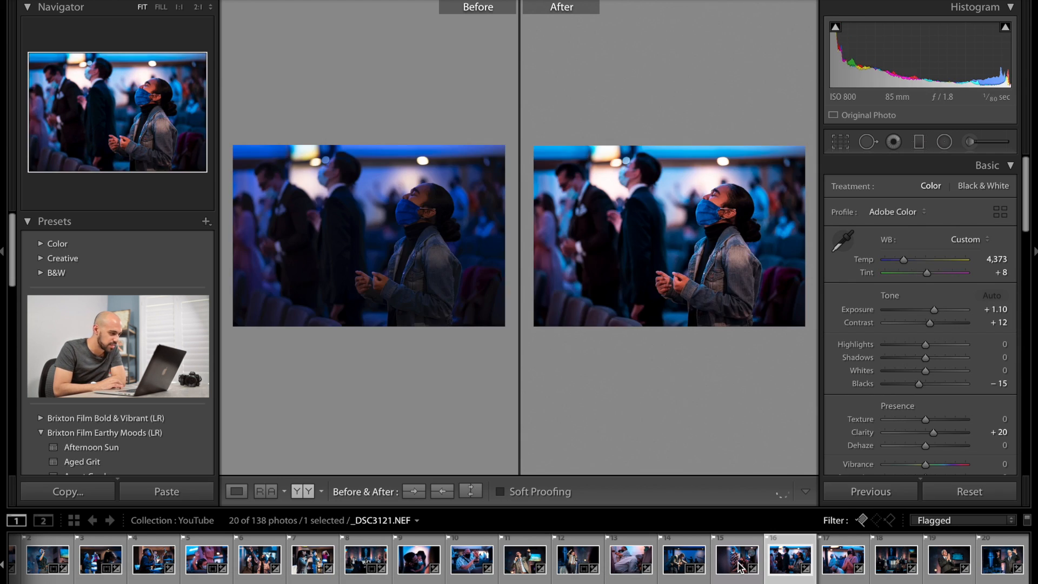
pyautogui.click(738, 566)
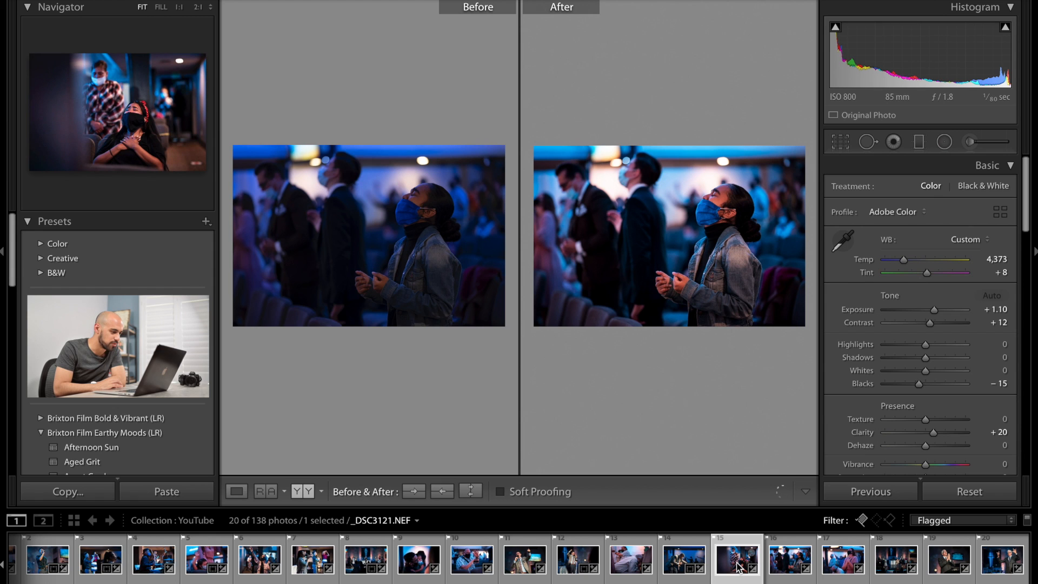
pyautogui.click(680, 559)
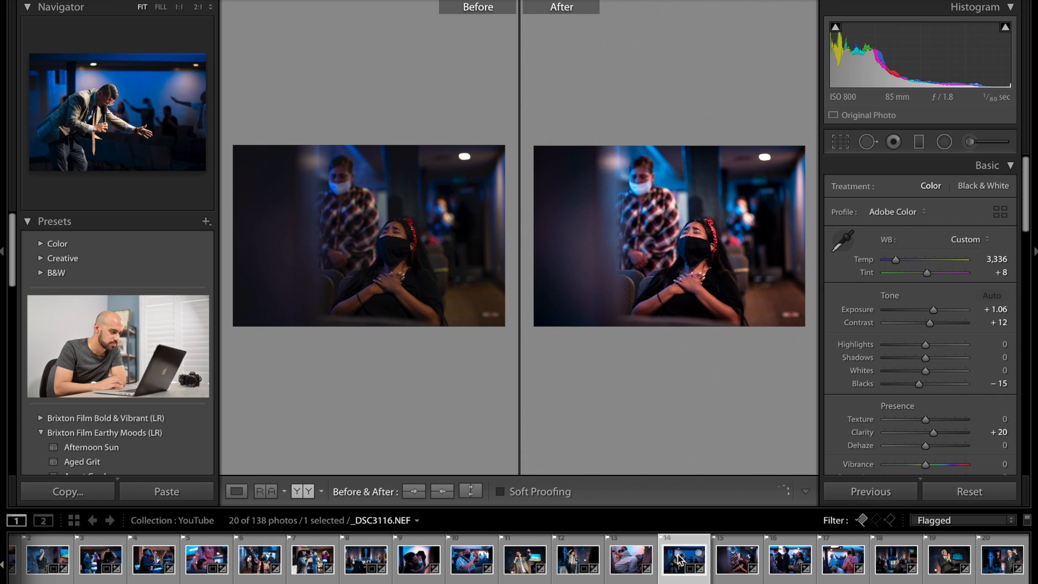